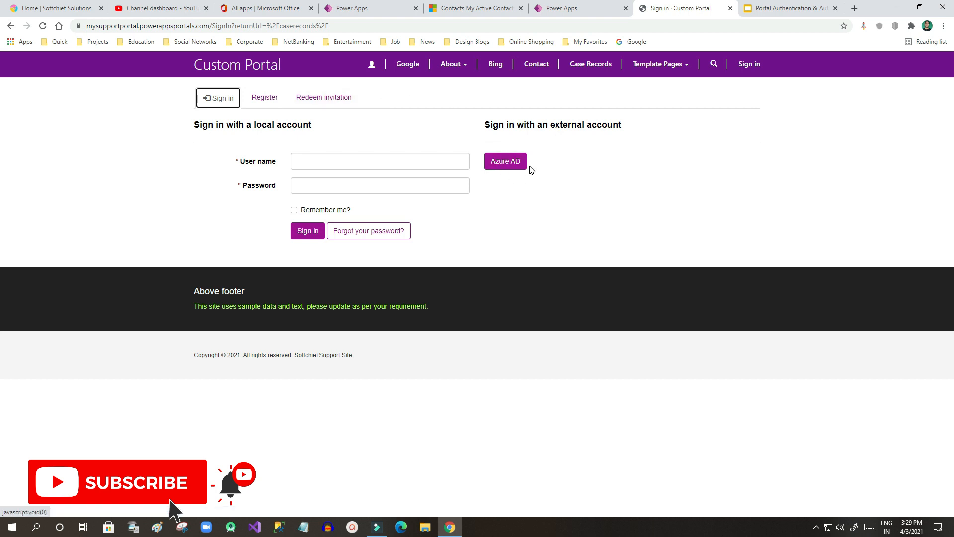
Step: Compare the authentication slide with the Custom Portal, then open the portal's Register page
left_click(775, 10)
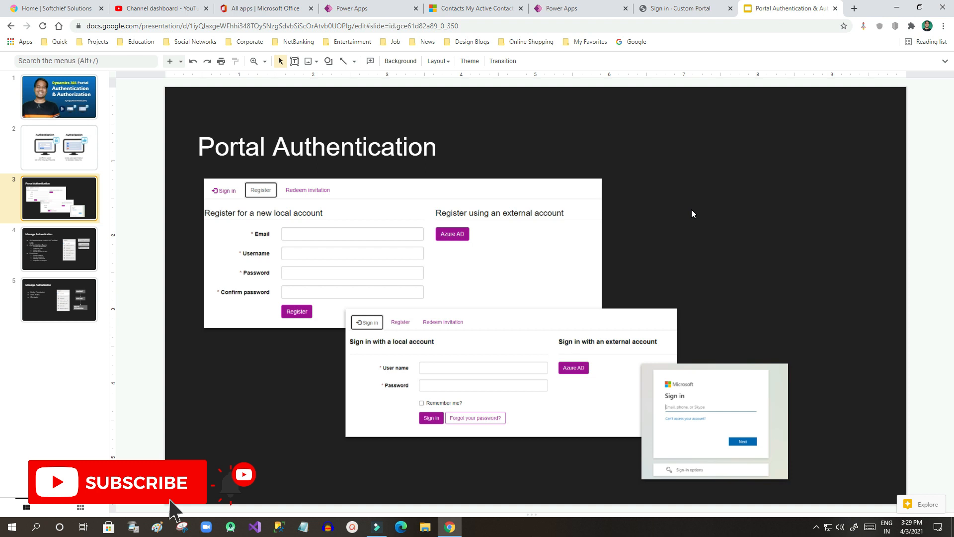
left_click(557, 6)
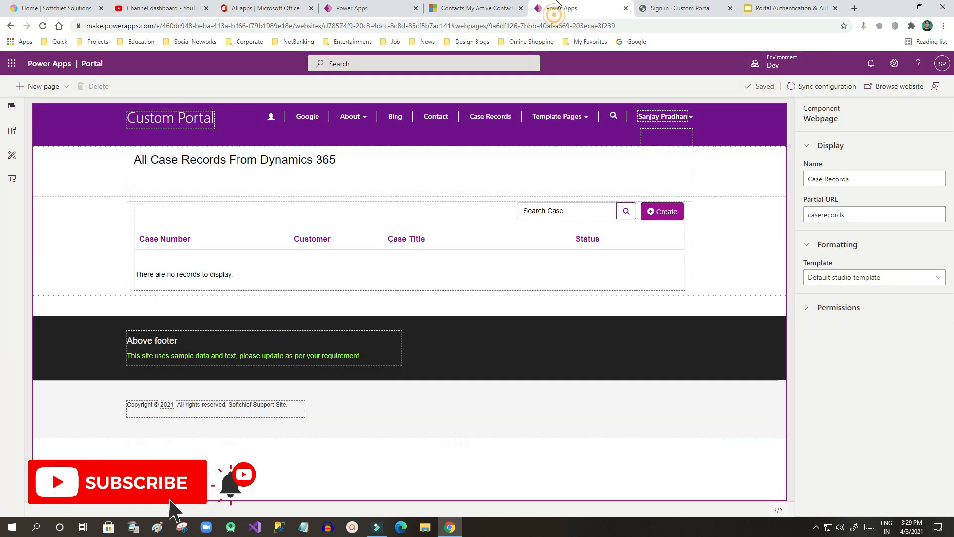
left_click(660, 8)
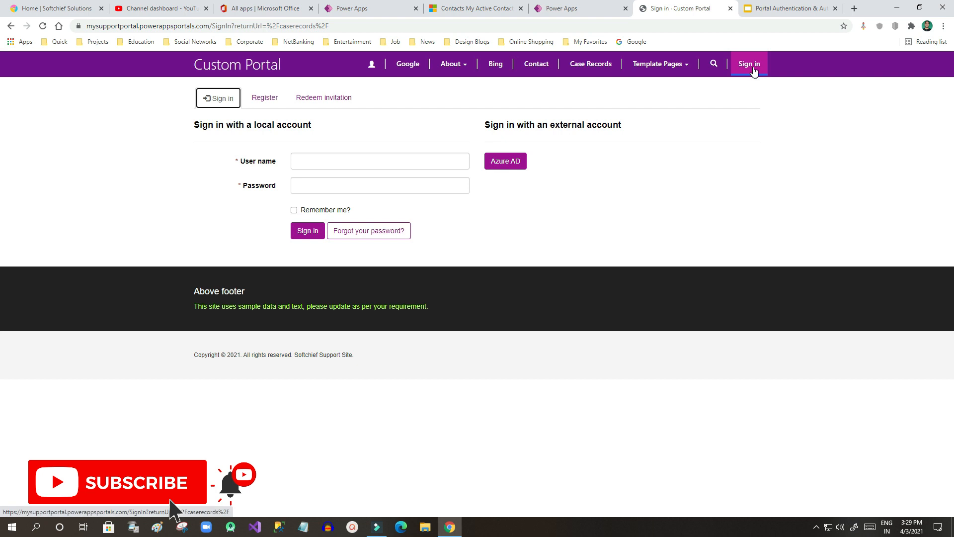
left_click(768, 9)
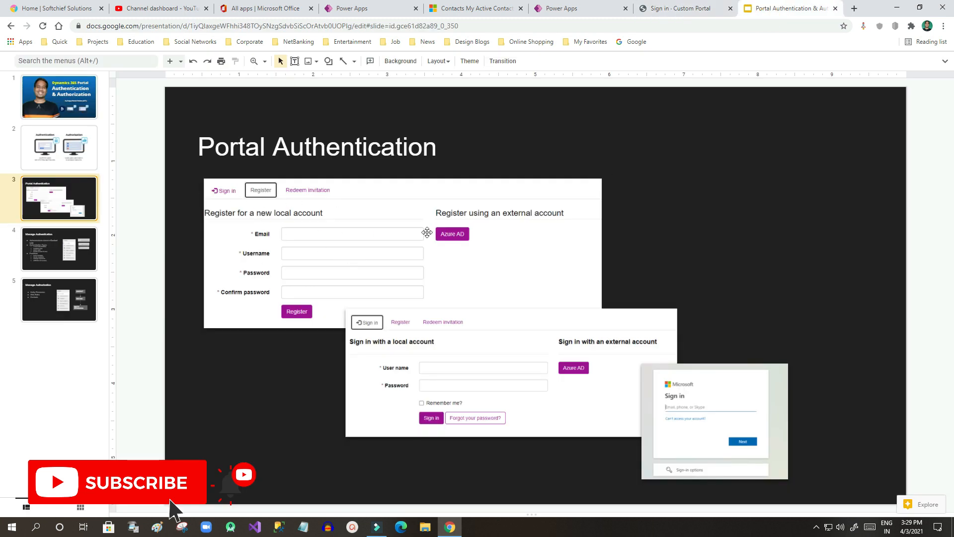
left_click(699, 5)
left_click(265, 99)
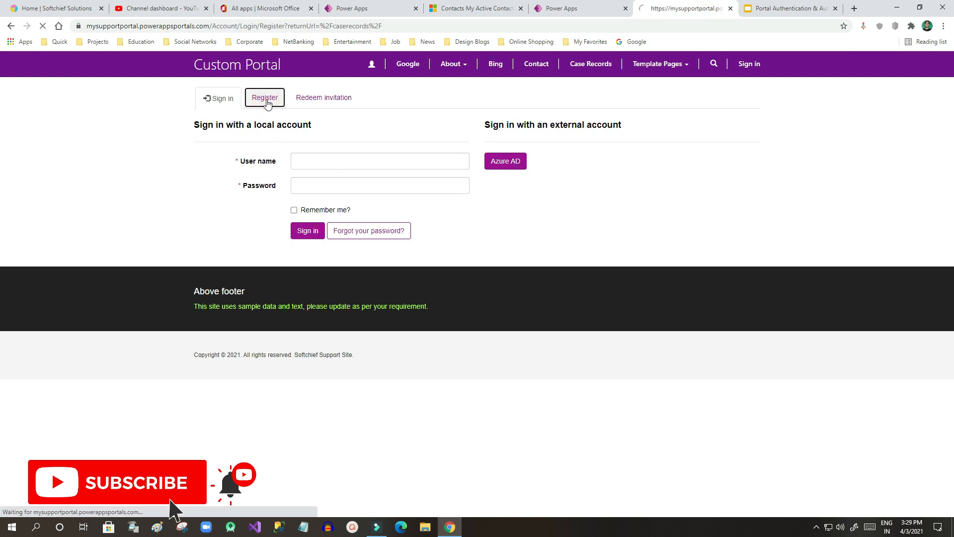
Step: Point out the Register form's Email field and heading, then switch to Dynamics 365 My Active Contacts
left_click(311, 153)
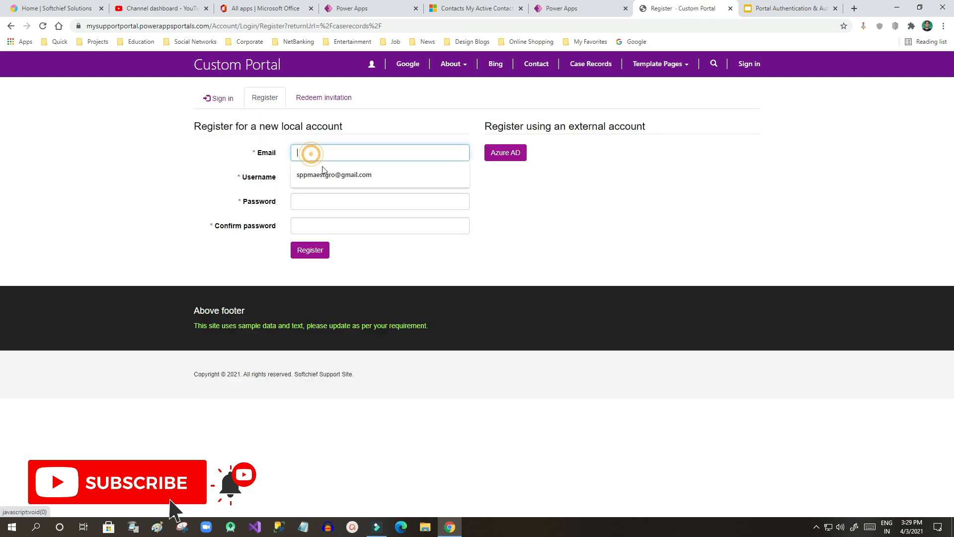
left_click(247, 185)
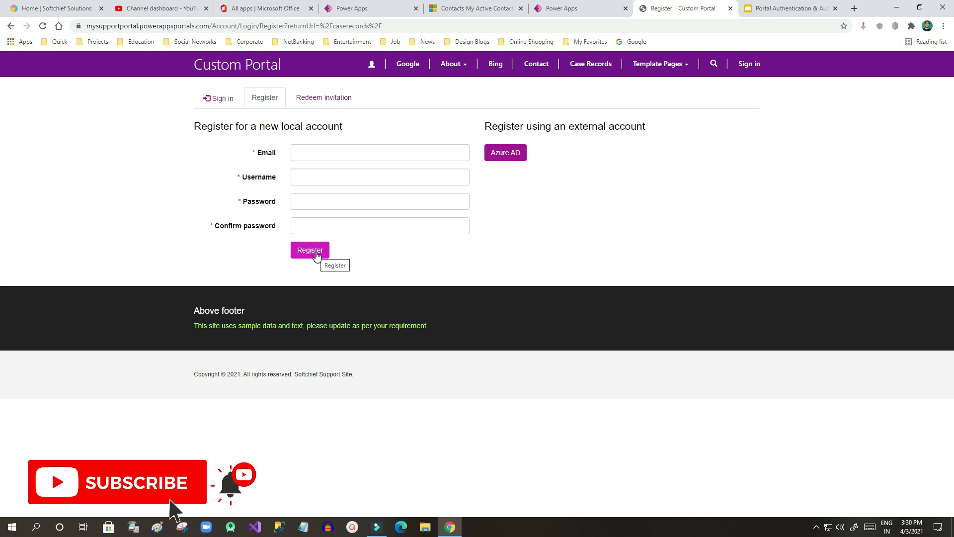
left_click_drag(241, 126, 347, 126)
left_click(225, 126)
left_click_drag(225, 126, 343, 126)
left_click(343, 127)
left_click(781, 10)
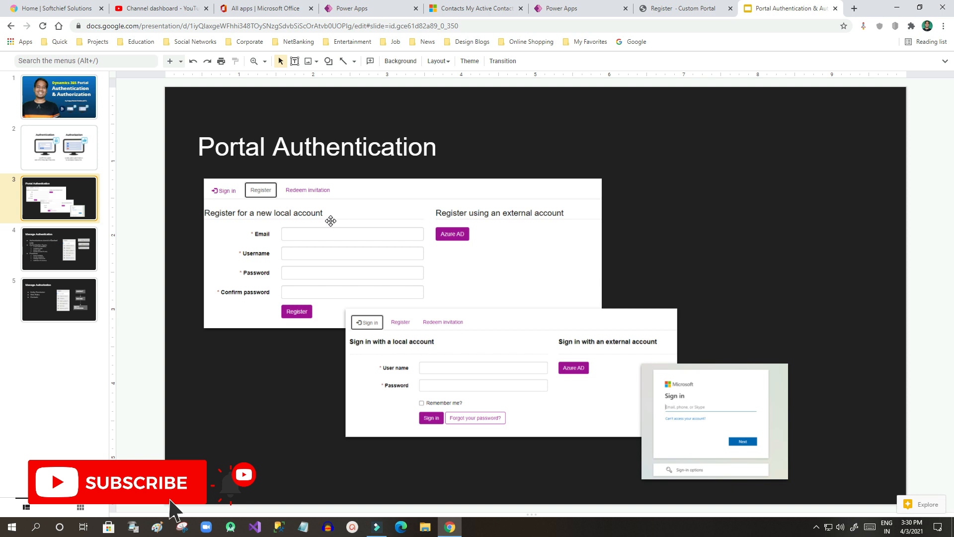
left_click(458, 9)
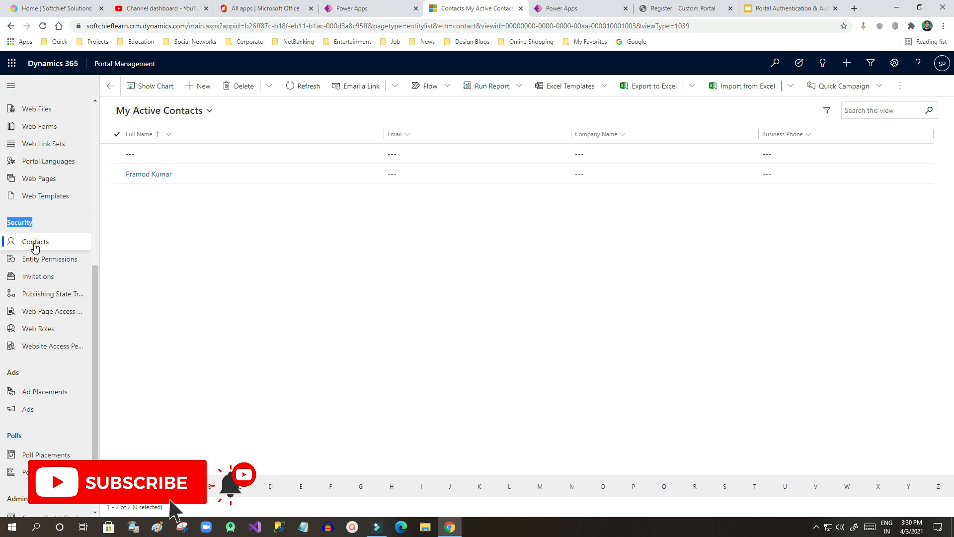
Step: Switch the Dynamics 365 contacts to the All Contacts view (219 records), then return to Register
left_click(35, 245)
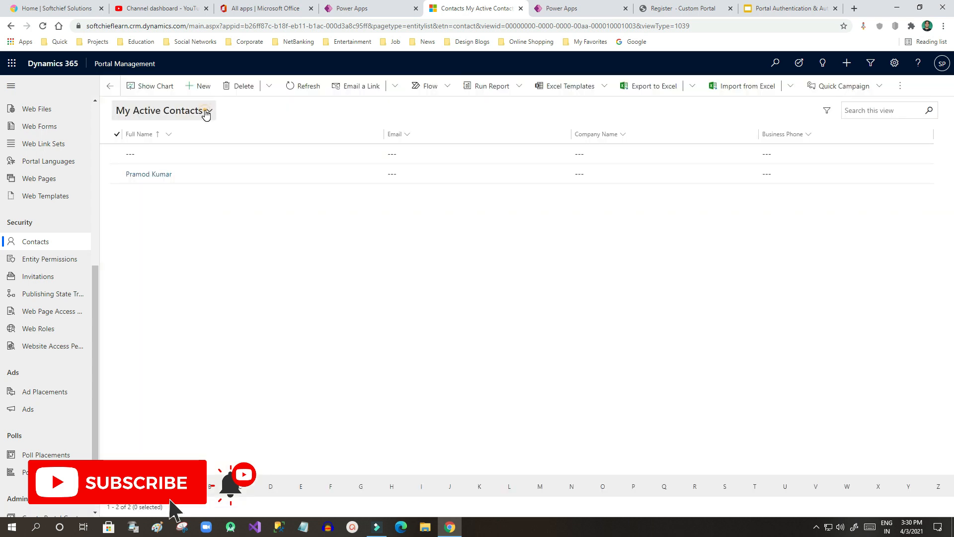
left_click(204, 111)
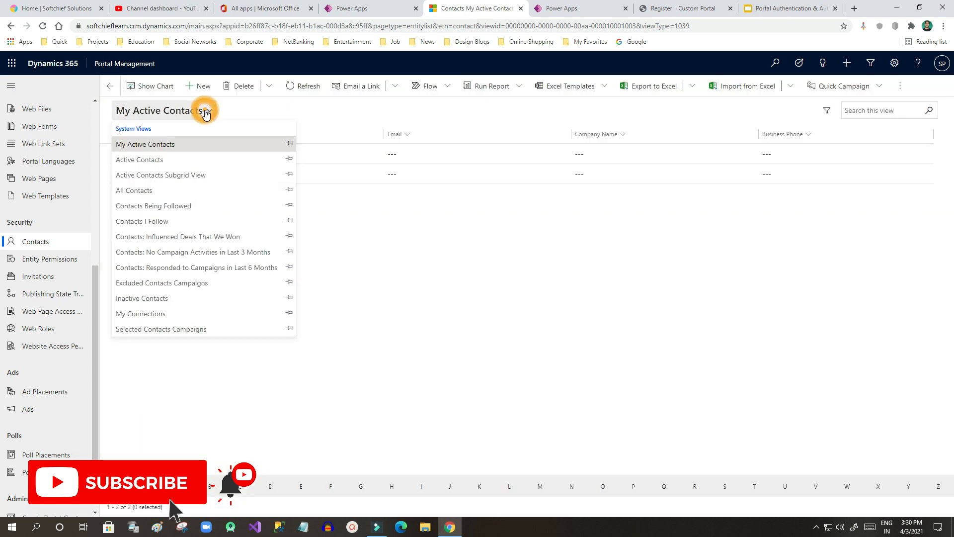
left_click(172, 190)
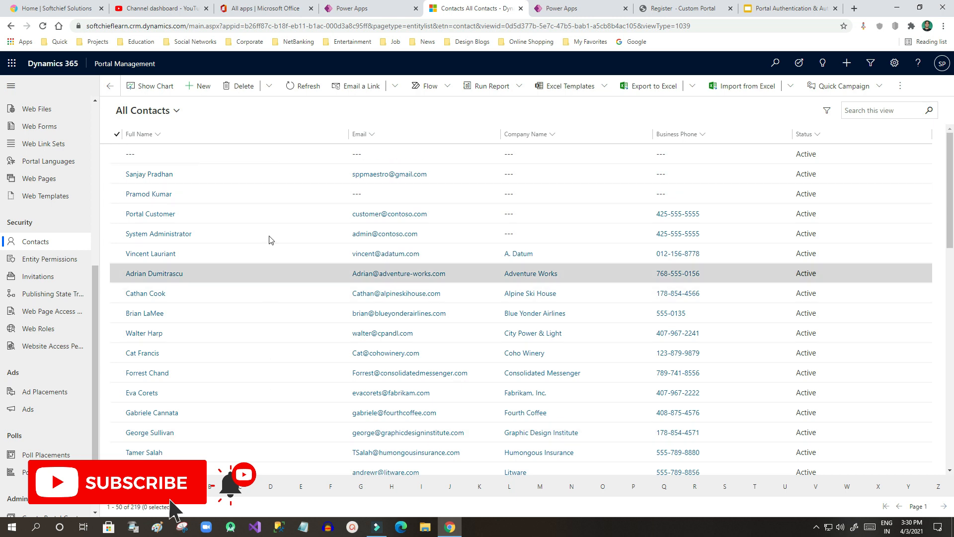
scroll(279, 292, "down", 8)
scroll(281, 291, "down", 3)
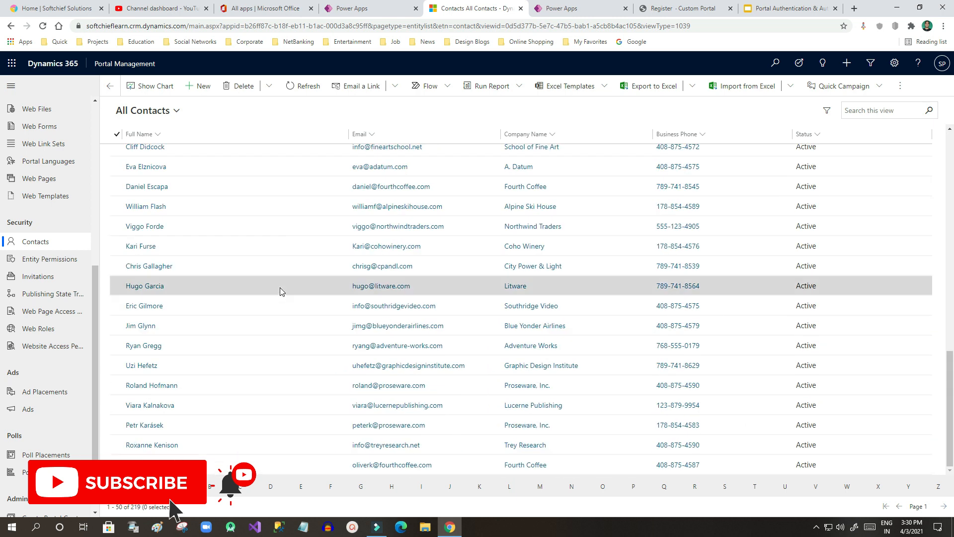
scroll(280, 292, "up", 13)
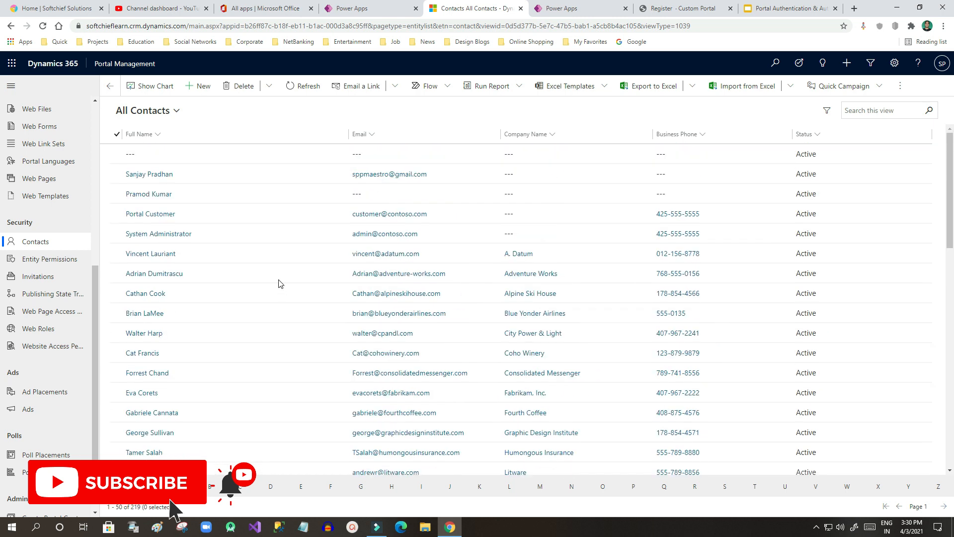
left_click(685, 10)
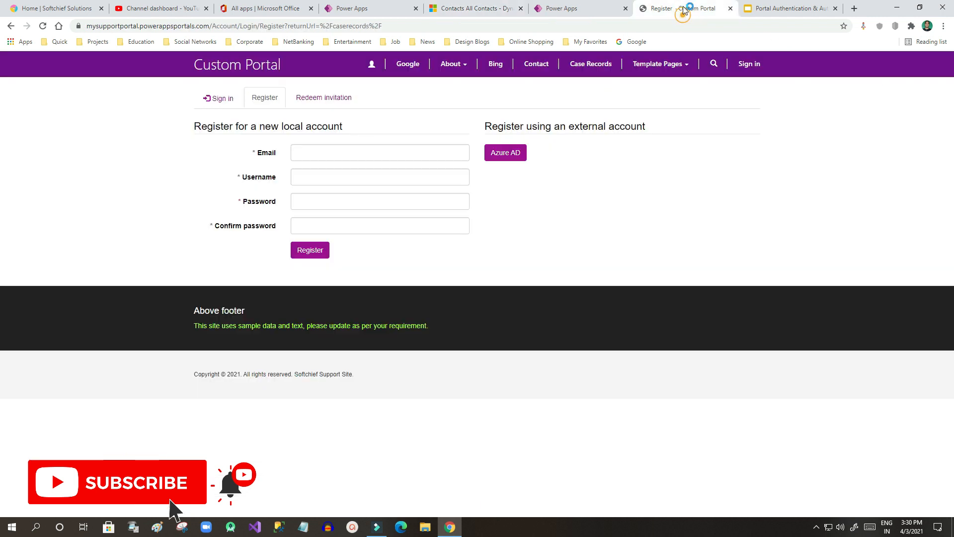
left_click(455, 7)
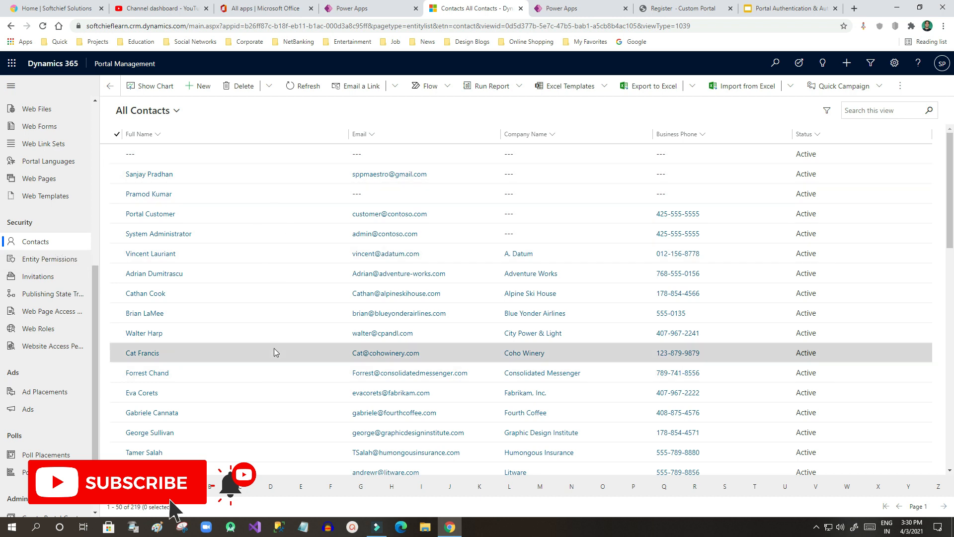
left_click(689, 12)
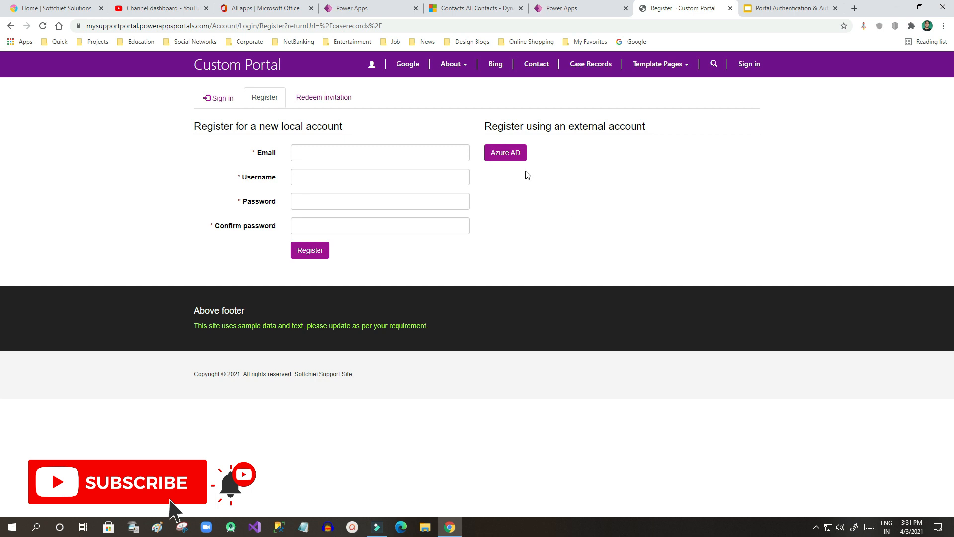
left_click(307, 150)
left_click(266, 180)
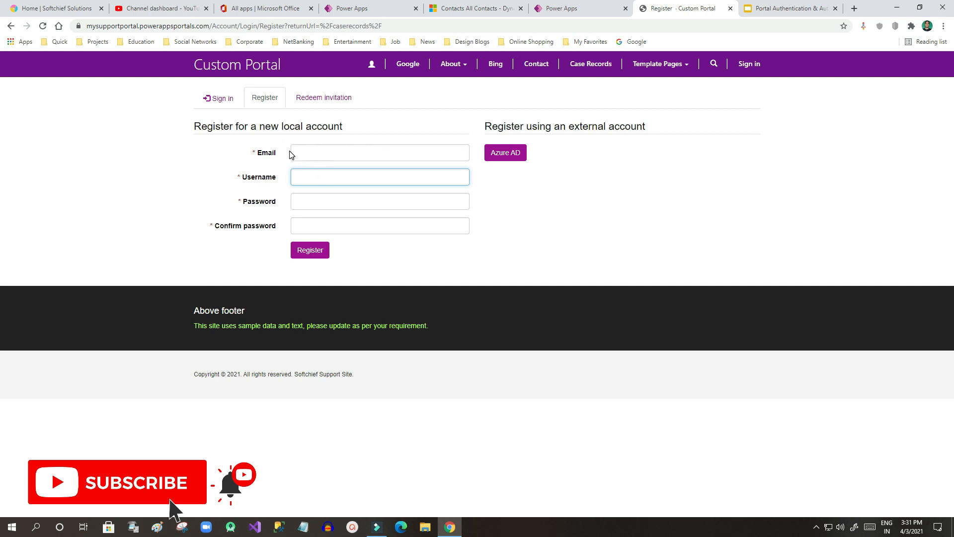
left_click(259, 178)
left_click(258, 201)
left_click(639, 270)
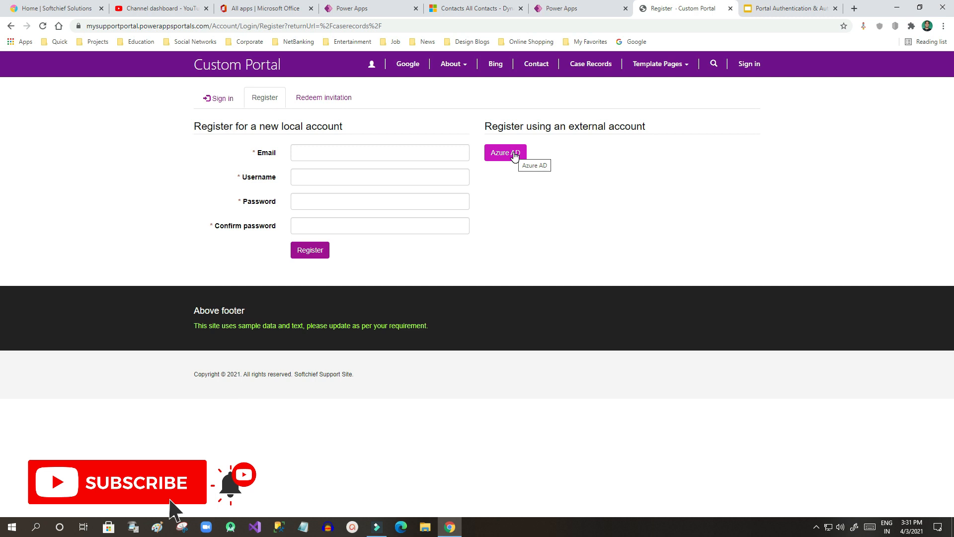
left_click(341, 102)
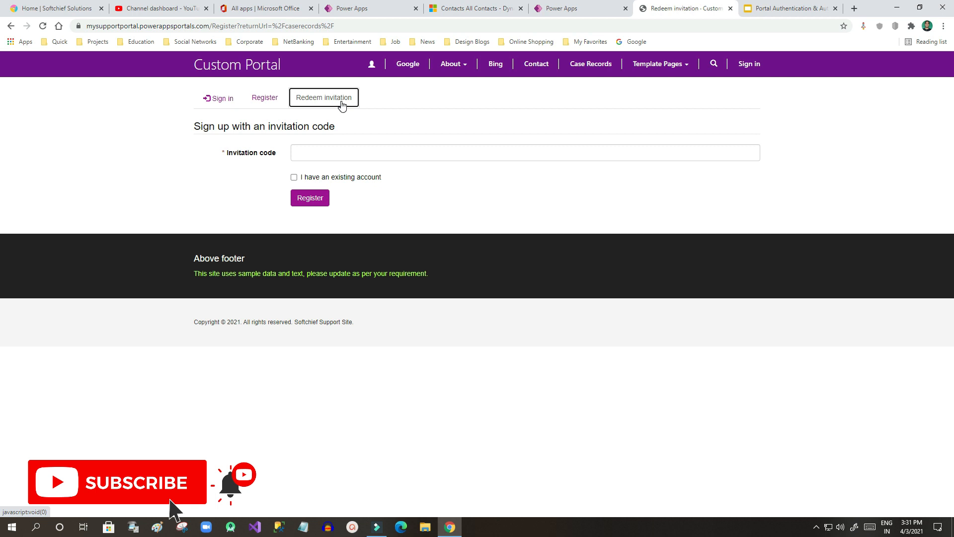
left_click(321, 153)
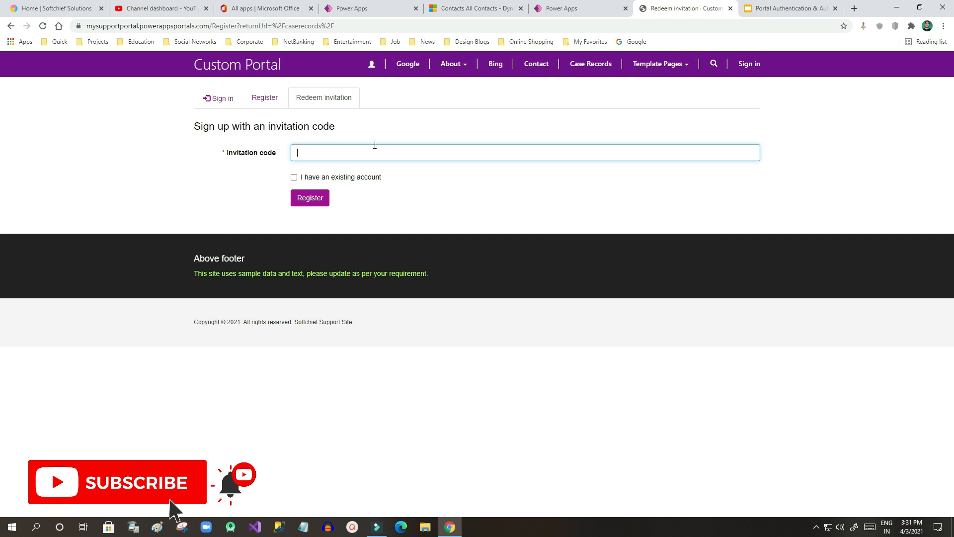
left_click_drag(249, 153, 359, 155)
left_click(360, 155)
left_click(254, 153)
left_click_drag(232, 152, 321, 142)
left_click(360, 131)
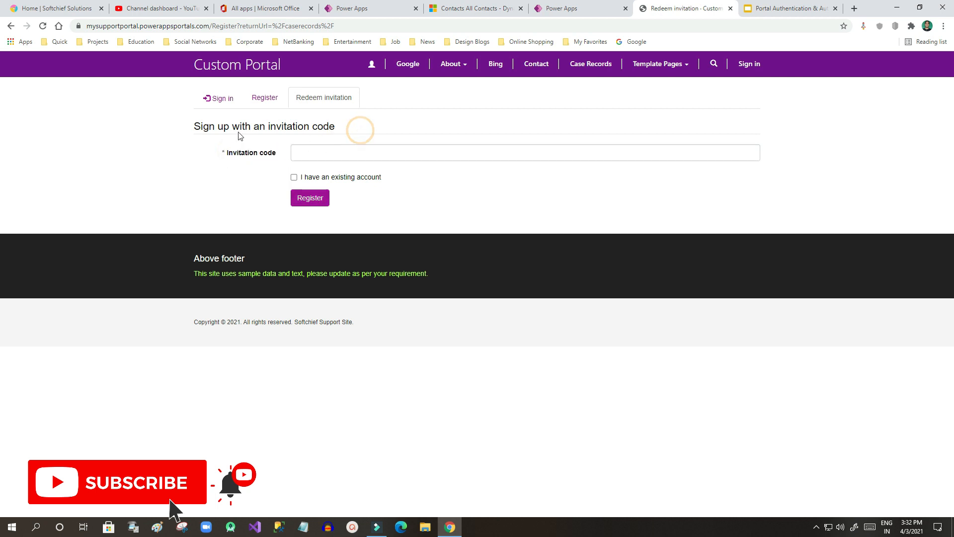
left_click_drag(228, 126, 343, 128)
left_click(343, 127)
left_click_drag(257, 127, 329, 127)
left_click(330, 127)
left_click(259, 102)
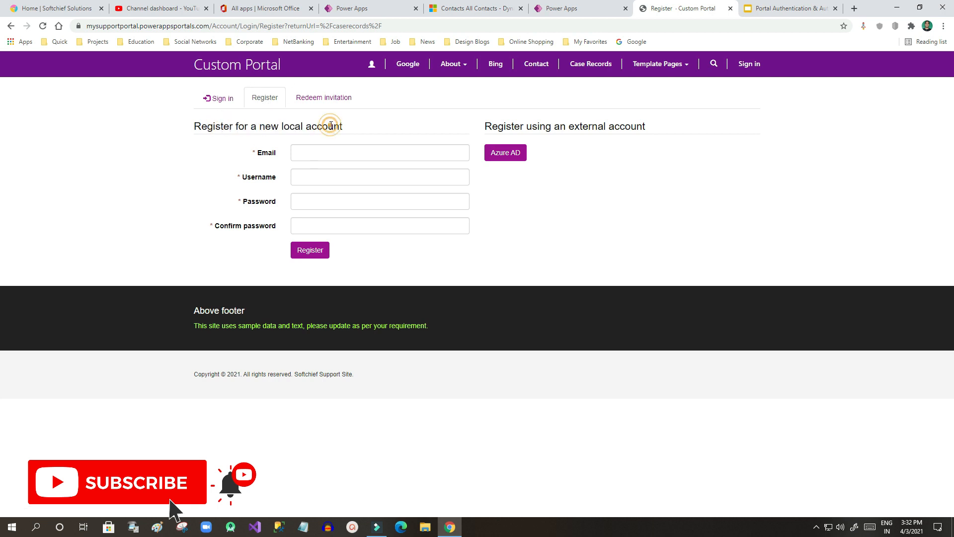
Step: Enter the registration e-mail from the saved suggestion, changing its domain to yahoo.com
left_click(481, 11)
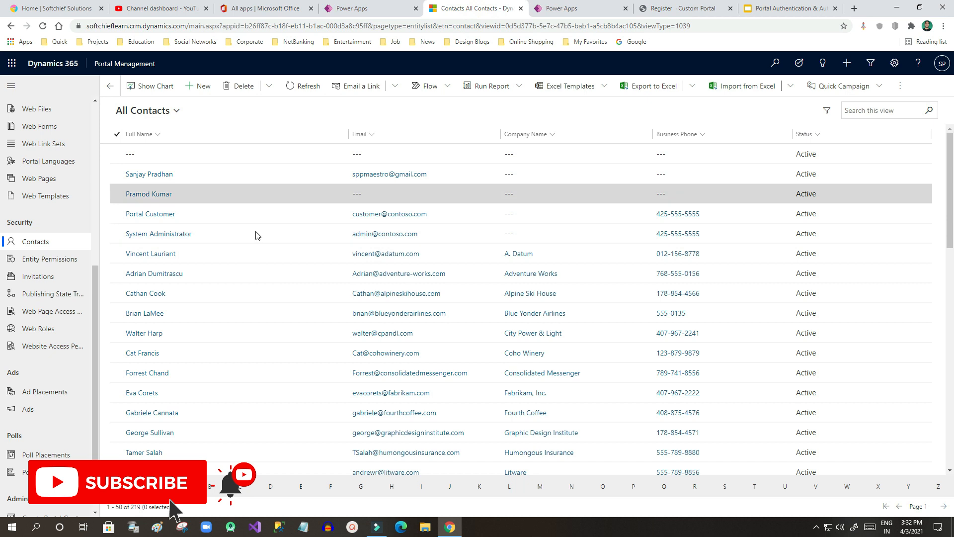
left_click(655, 8)
left_click(338, 150)
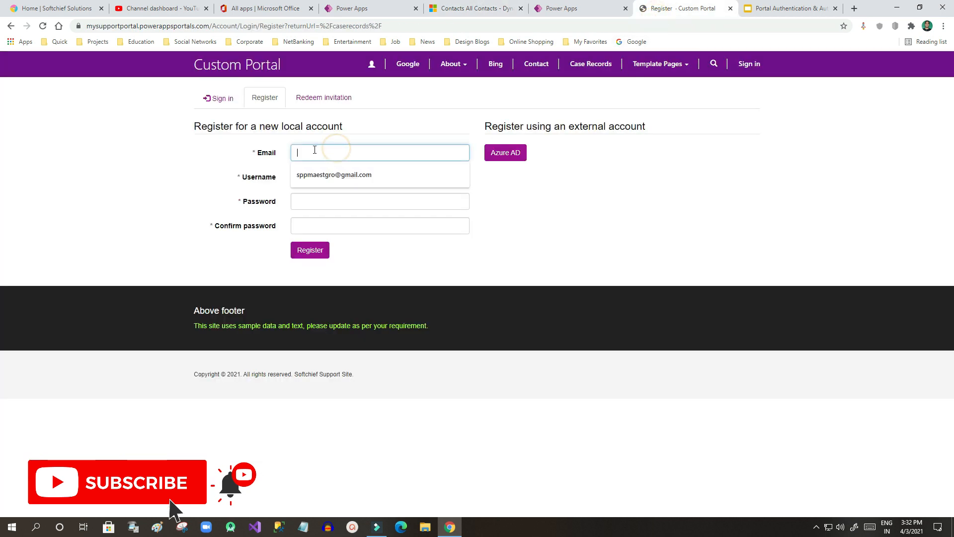
left_click(318, 170)
left_click(337, 151)
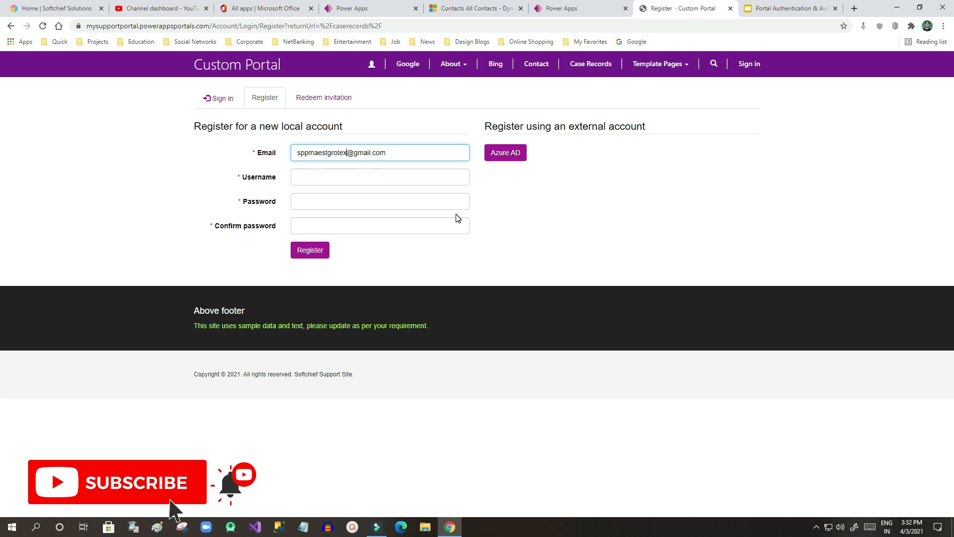
double_click(361, 153)
type("yahoo.com")
double_click(399, 153)
key("BackSpace")
key("BackSpace")
Step: Fill in the username from the saved suggestion, extending it
left_click(325, 180)
left_click(318, 199)
left_click(343, 178)
type("tex")
Step: Enter and confirm the account password, then submit the registration
left_click(318, 201)
type("•")
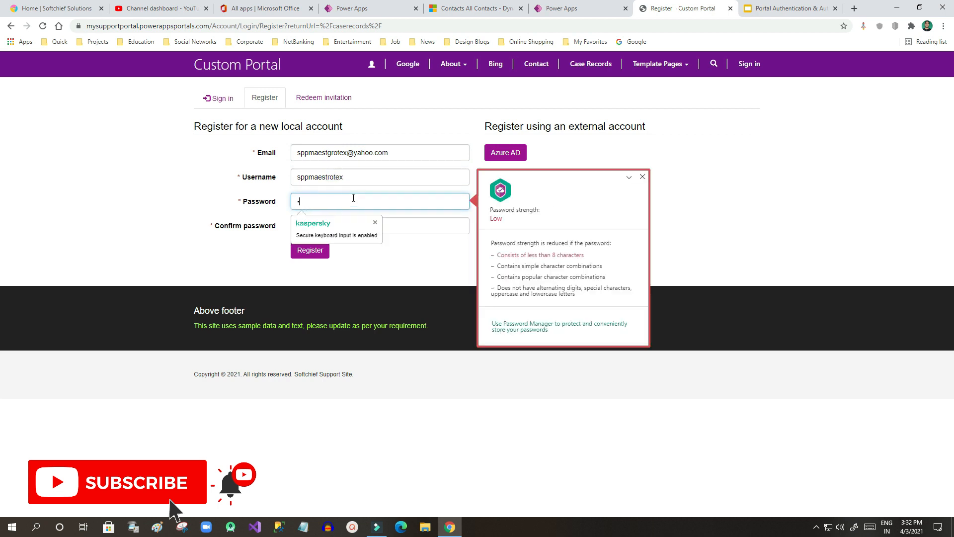
type("•••••")
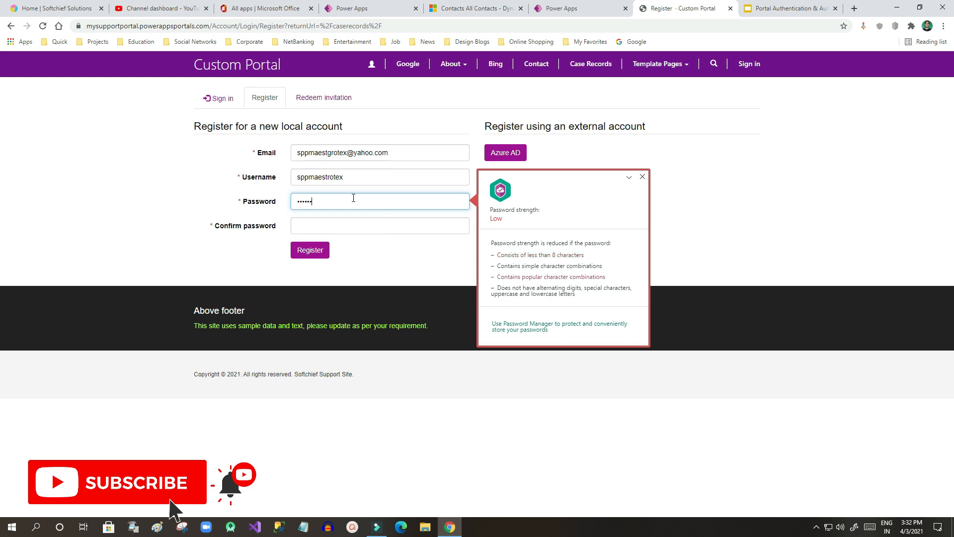
key("ctrl+a")
key("BackSpace")
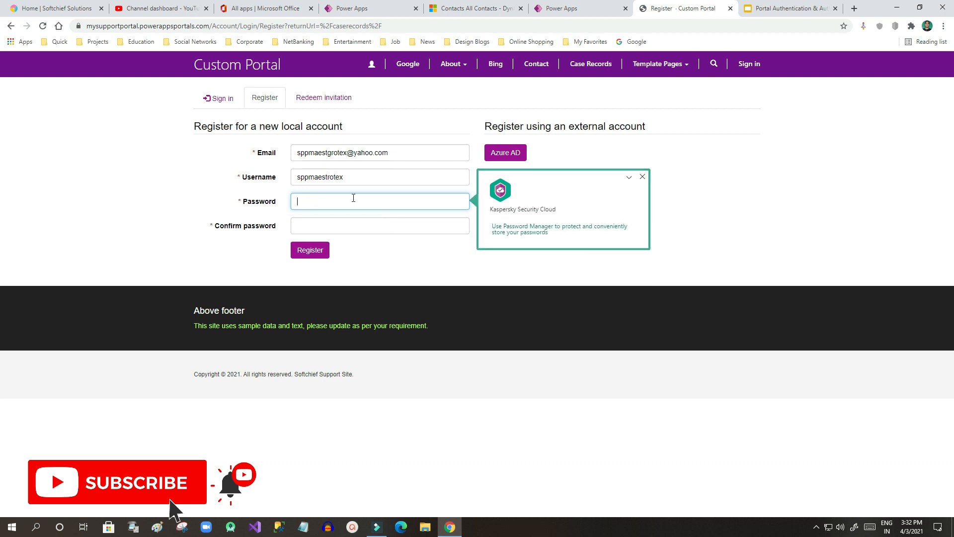
type("•")
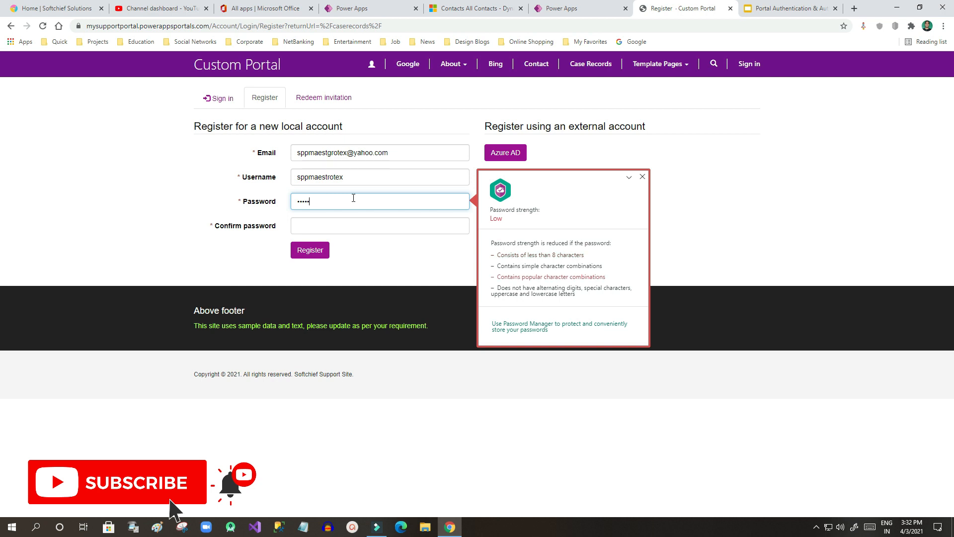
key("BackSpace")
key("BackSpace")
type("•")
key("BackSpace")
key("BackSpace")
type("•••")
left_click(330, 218)
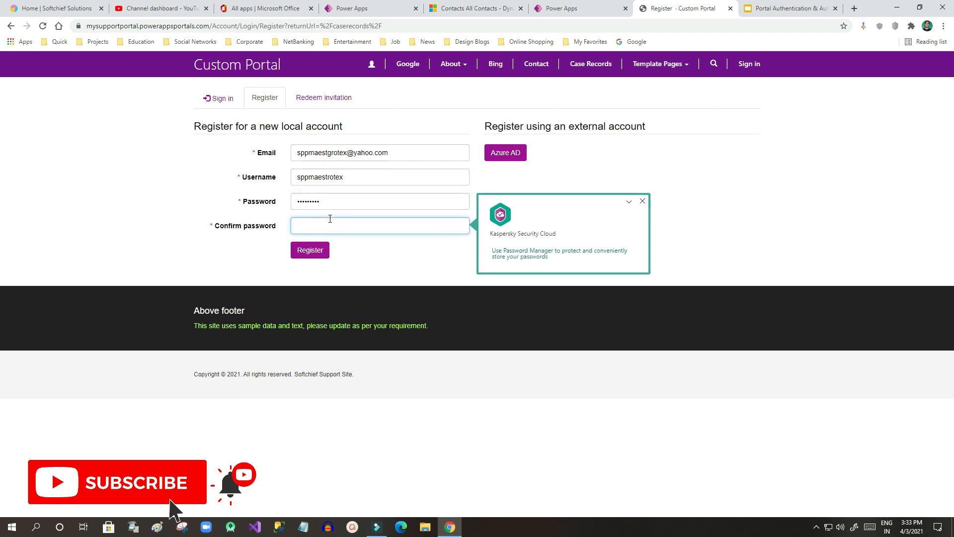
type("•••")
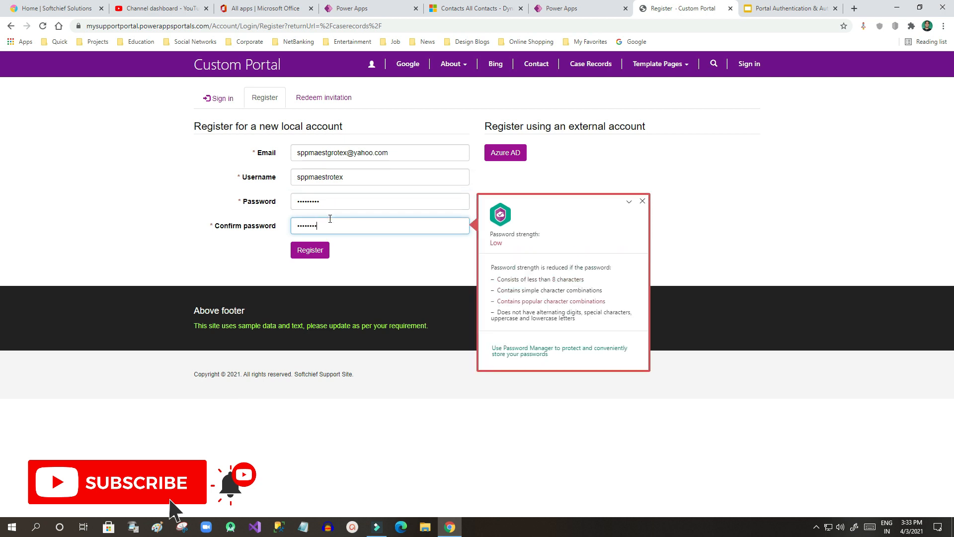
left_click(309, 250)
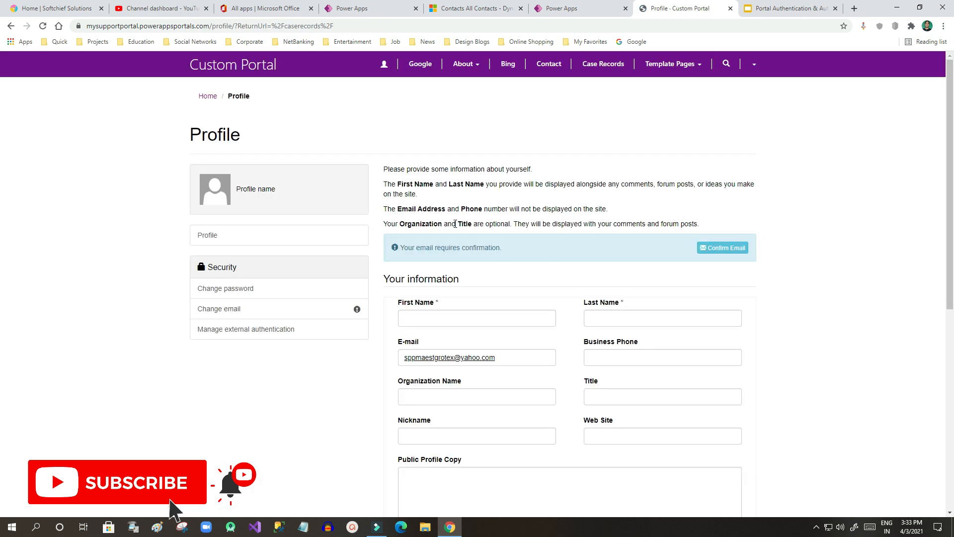
Step: Fill in the profile's first name and last name
left_click(459, 319)
scroll(458, 319, "down", 1)
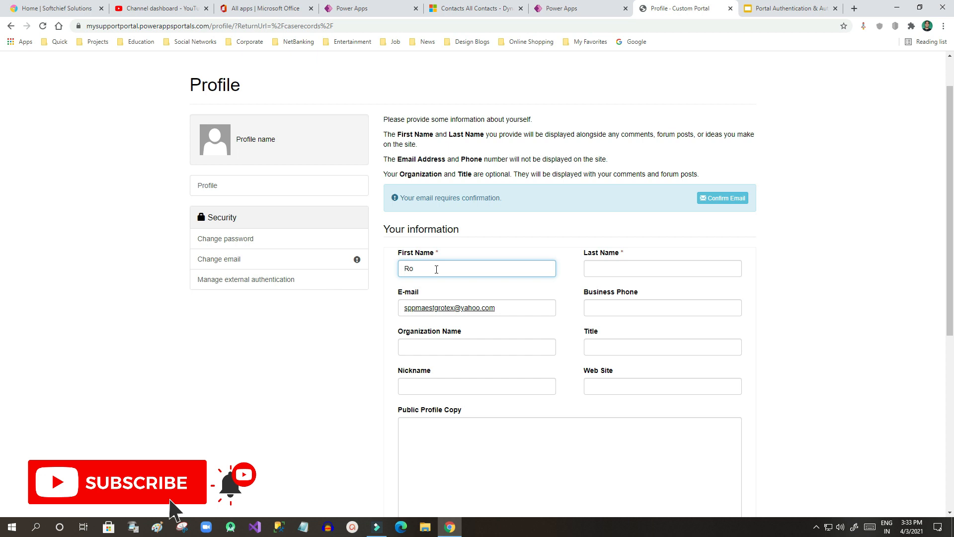
left_click(605, 265)
type("Keas")
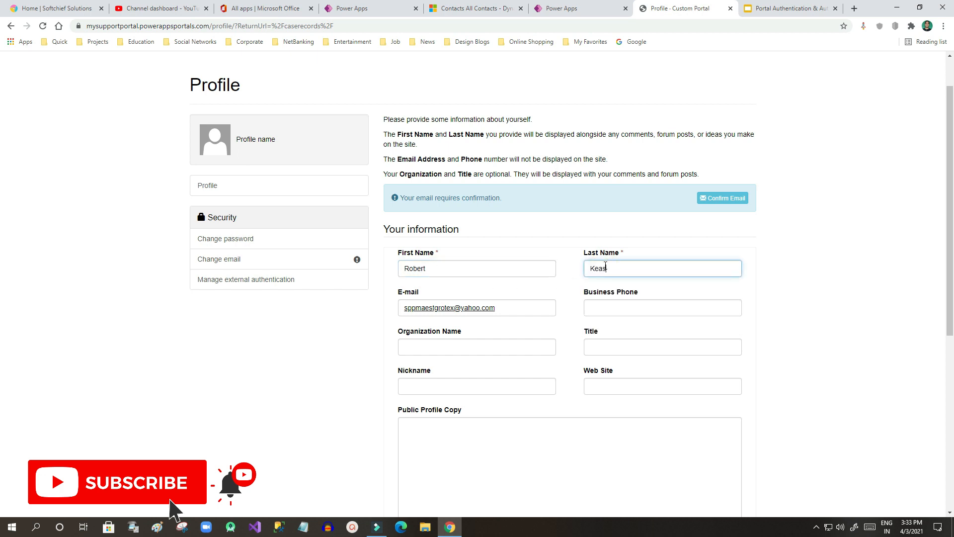
left_click_drag(617, 269, 590, 270)
left_click(625, 264)
Step: Correct the stray and doubled letters in the profile's e-mail address
left_click_drag(504, 309, 405, 307)
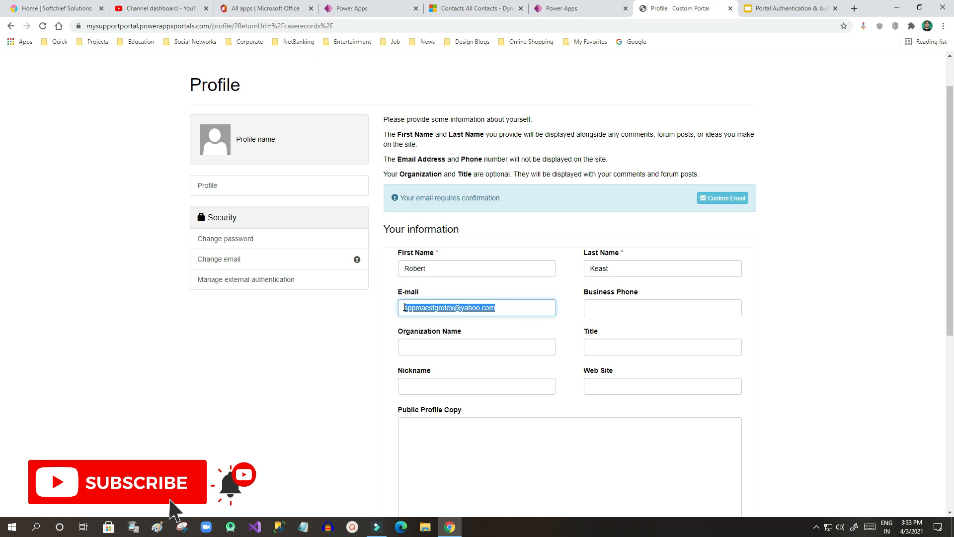
left_click(504, 306)
left_click(438, 307)
key("BackSpace")
type("r")
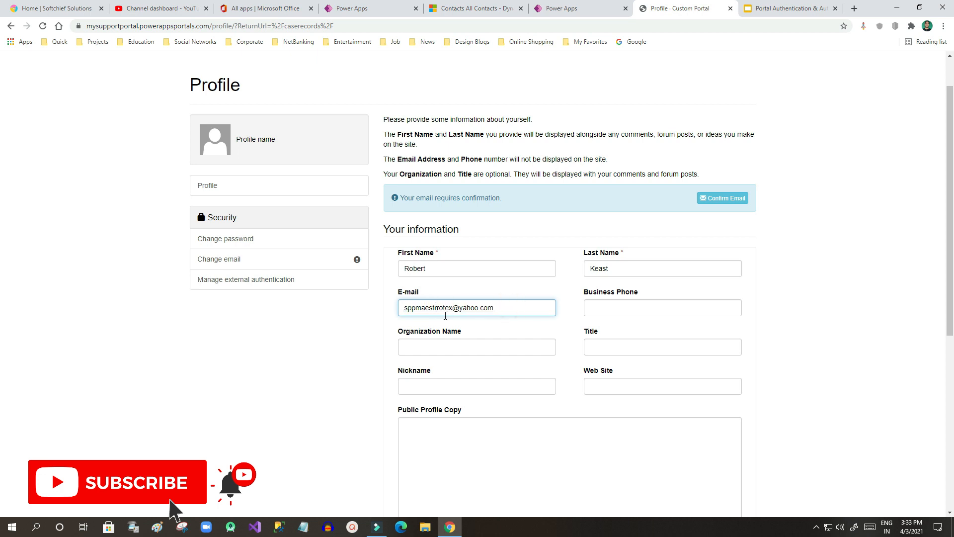
key("BackSpace")
left_click(598, 310)
left_click(570, 336)
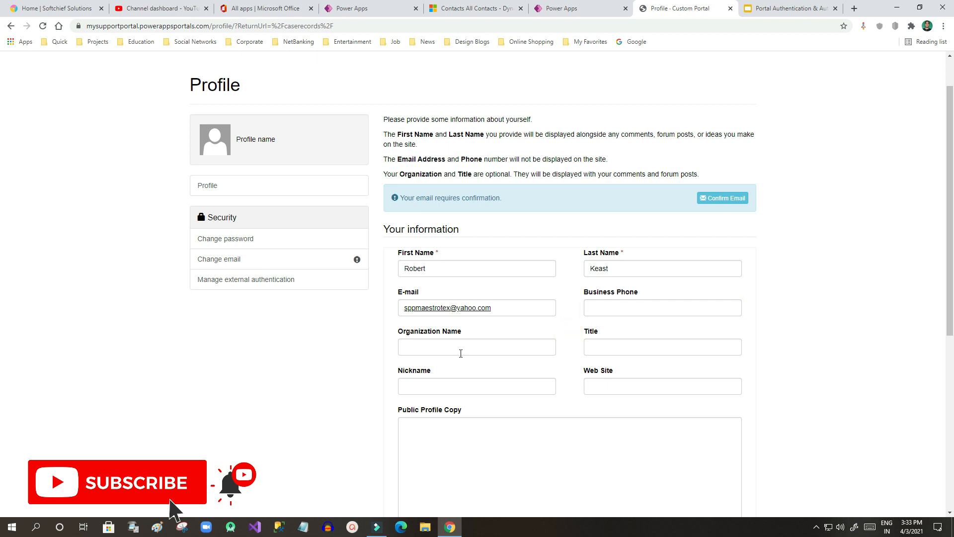
scroll(559, 311, "down", 3)
scroll(615, 351, "up", 4)
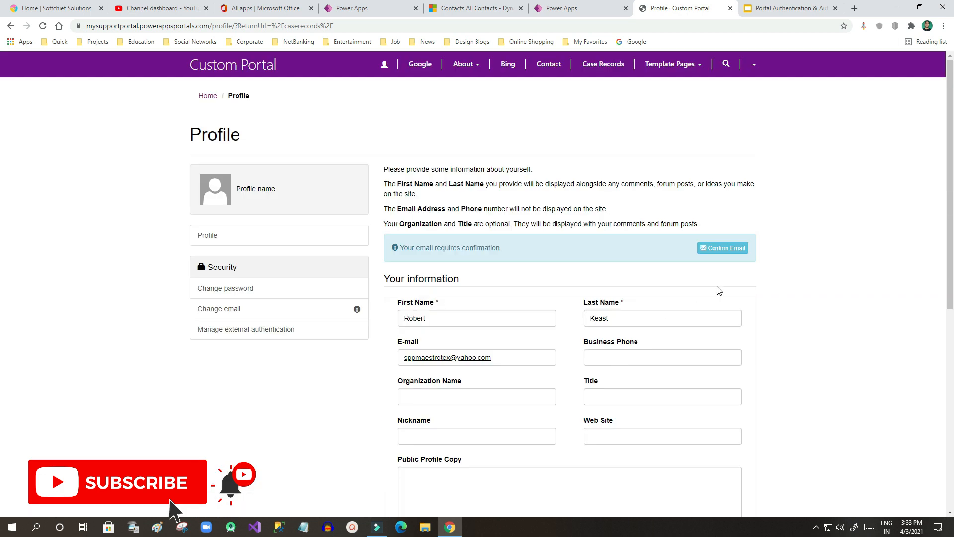
Step: Save the updated profile with the Update button
scroll(716, 289, "down", 7)
left_click(402, 406)
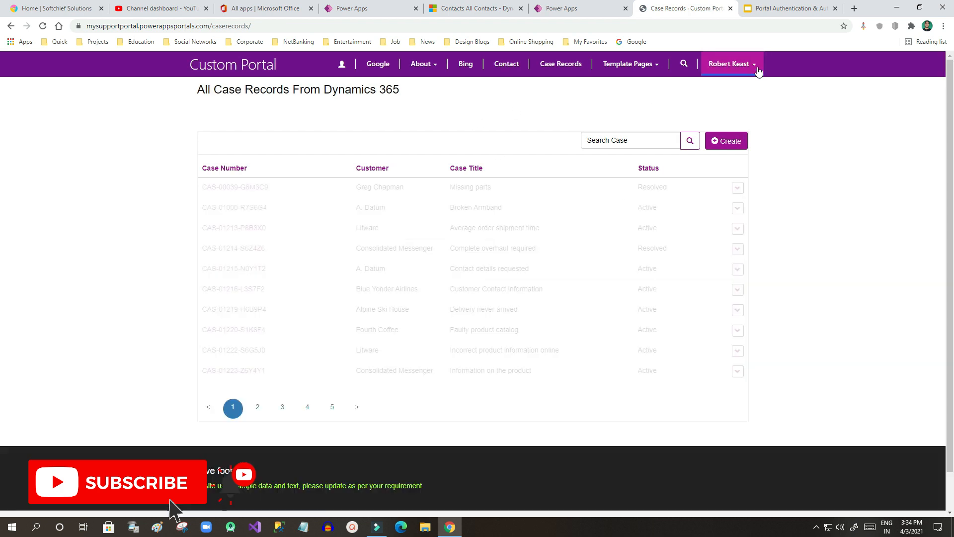
left_click(755, 65)
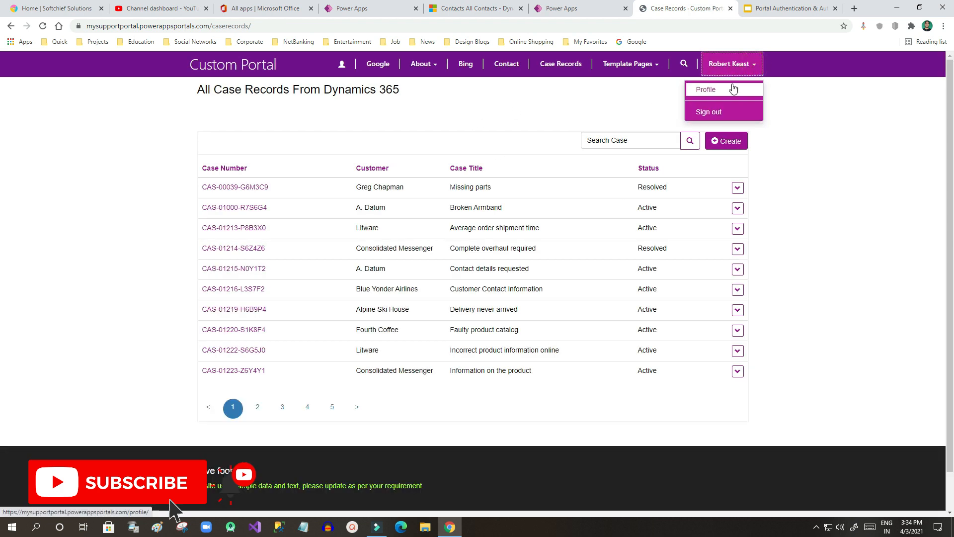
left_click(785, 114)
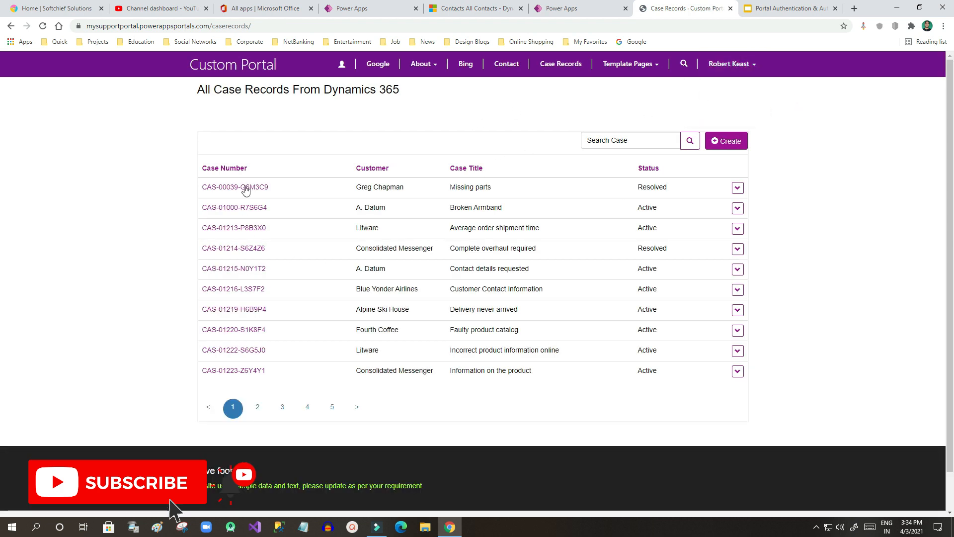
Step: Highlight the case rows listed on the Case Records page
left_click_drag(361, 188, 528, 323)
left_click(528, 319)
left_click_drag(356, 184, 536, 292)
left_click(536, 292)
Step: Refresh Dynamics 365 contacts and open the new portal user's record, created by SYSTEM
left_click(467, 8)
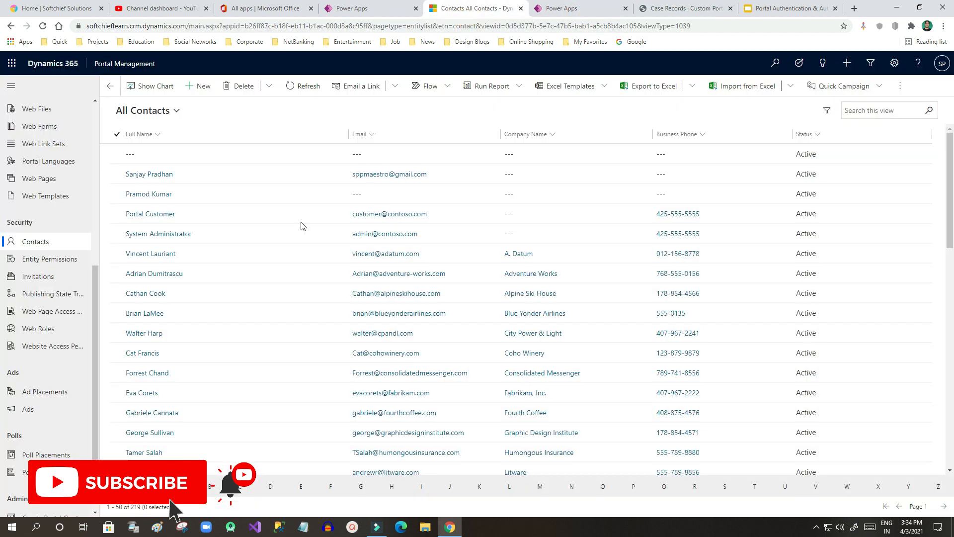
left_click(304, 87)
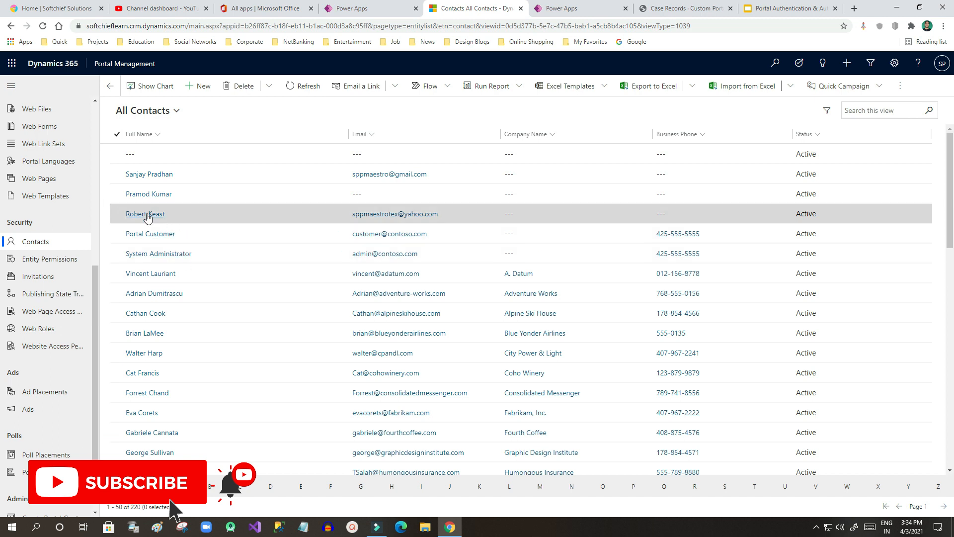
double_click(189, 218)
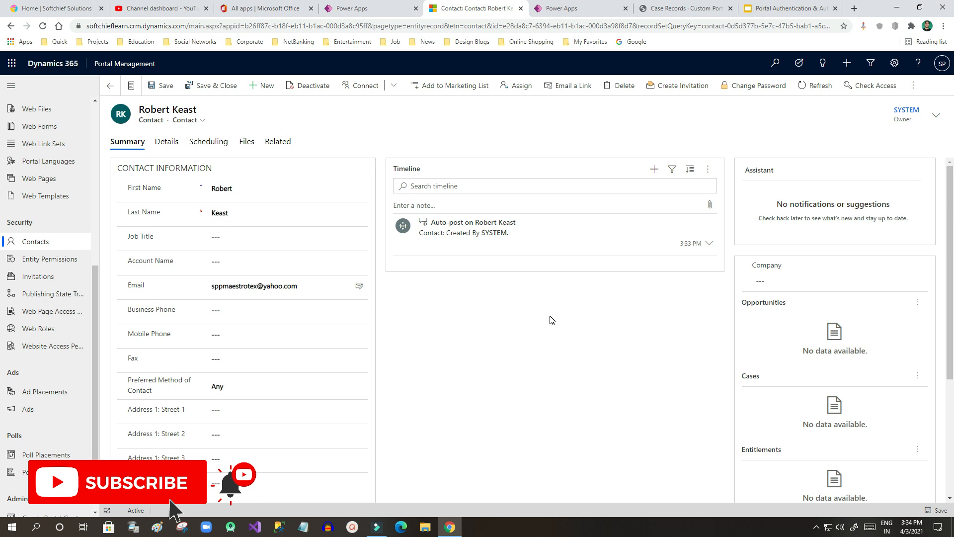
left_click(683, 8)
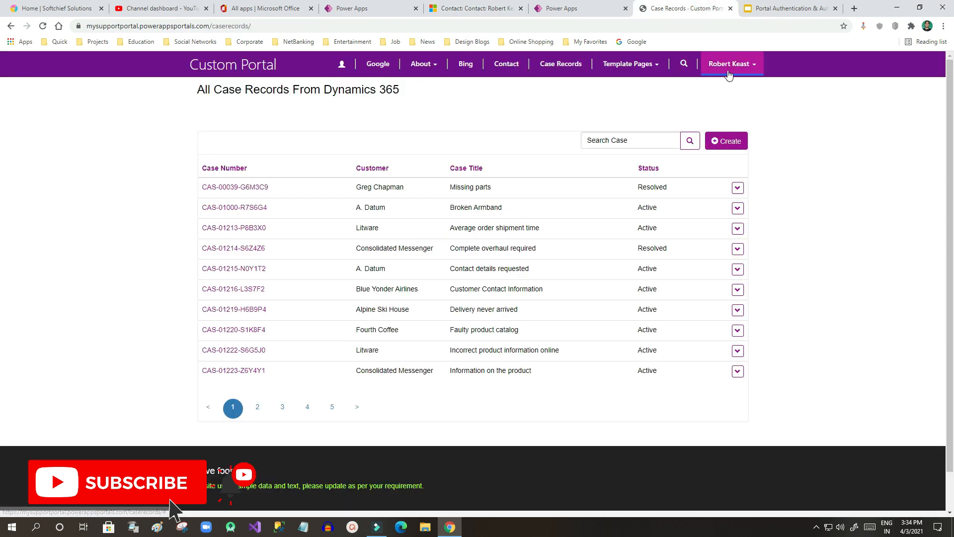
Step: Sign out of the portal from the user's account menu
left_click(783, 9)
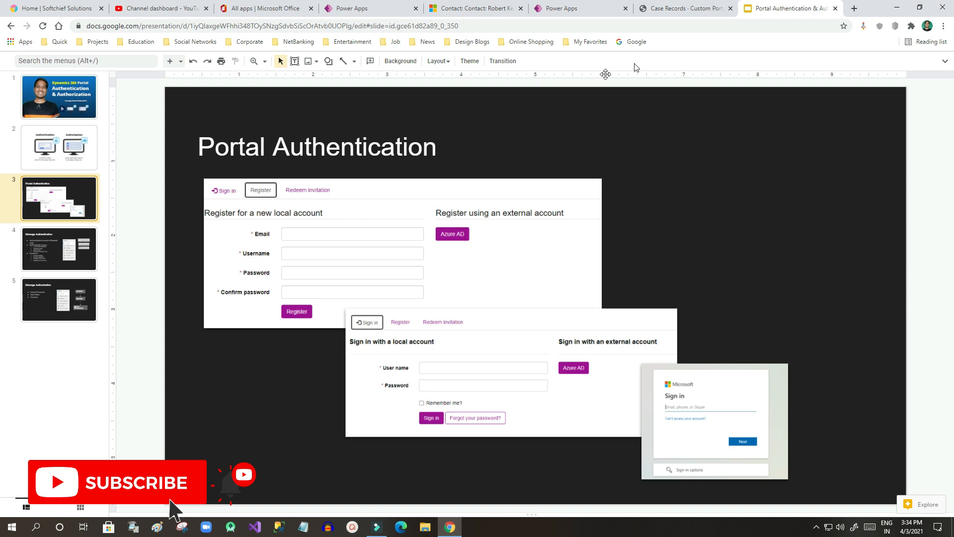
left_click(665, 8)
left_click(553, 6)
left_click(665, 8)
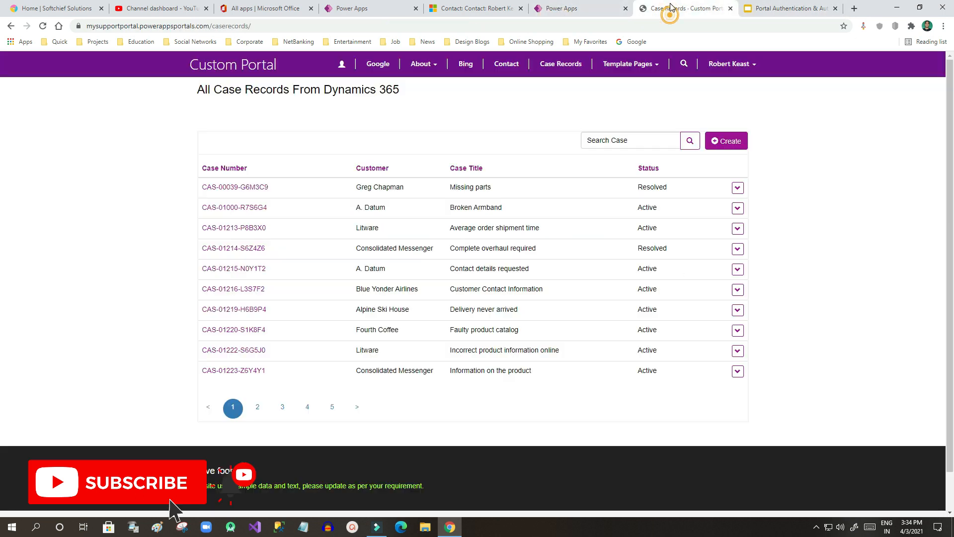
left_click(729, 64)
left_click(711, 111)
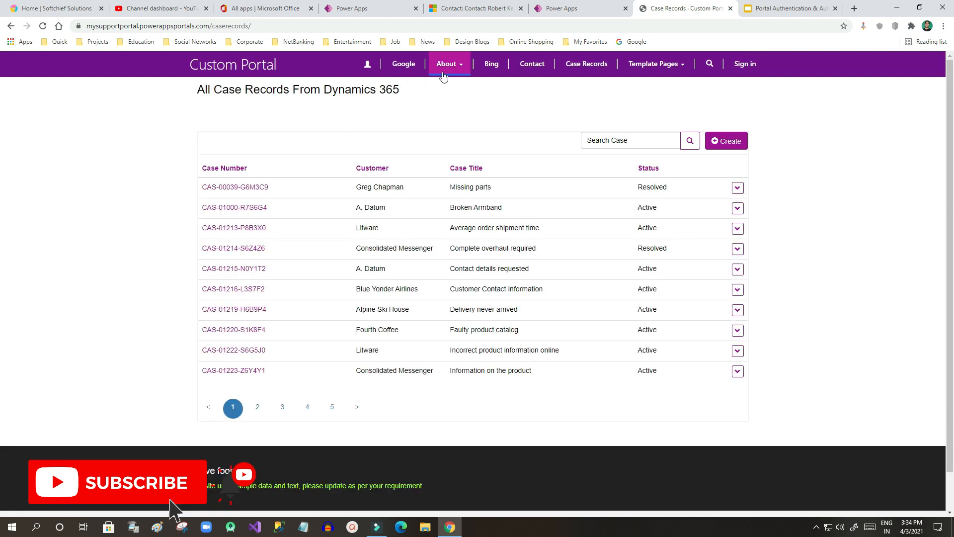
Step: Sign back in with the new local account's username and password
left_click(746, 67)
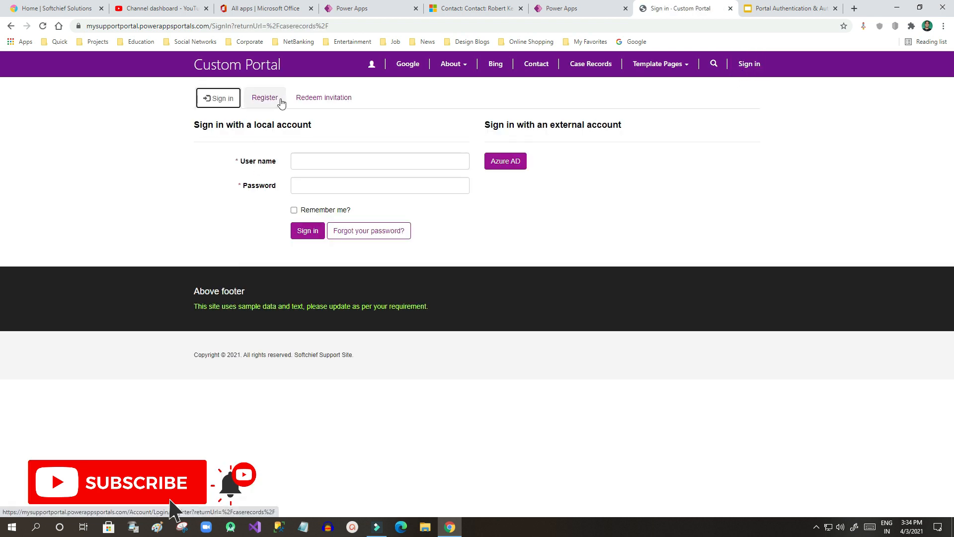
left_click(308, 163)
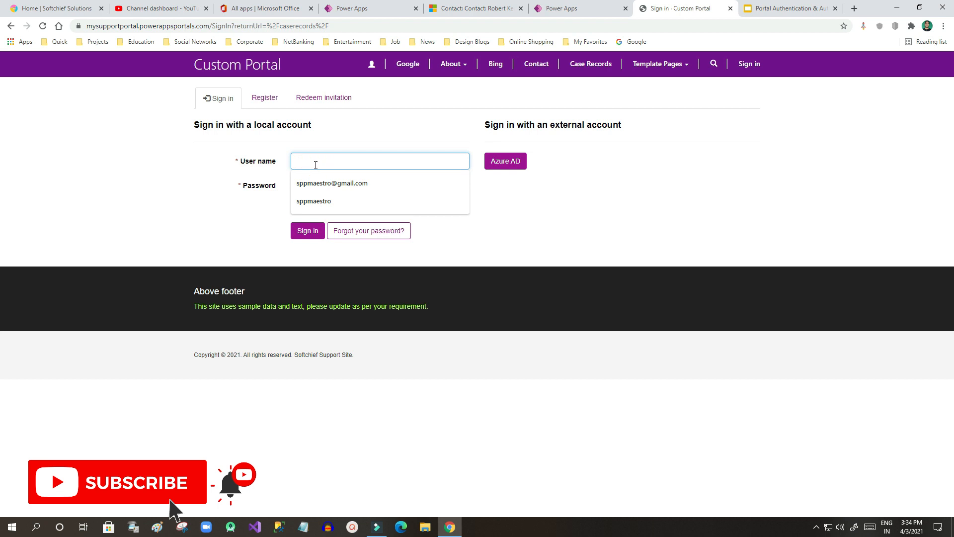
left_click(308, 201)
left_click(342, 163)
type("trotex")
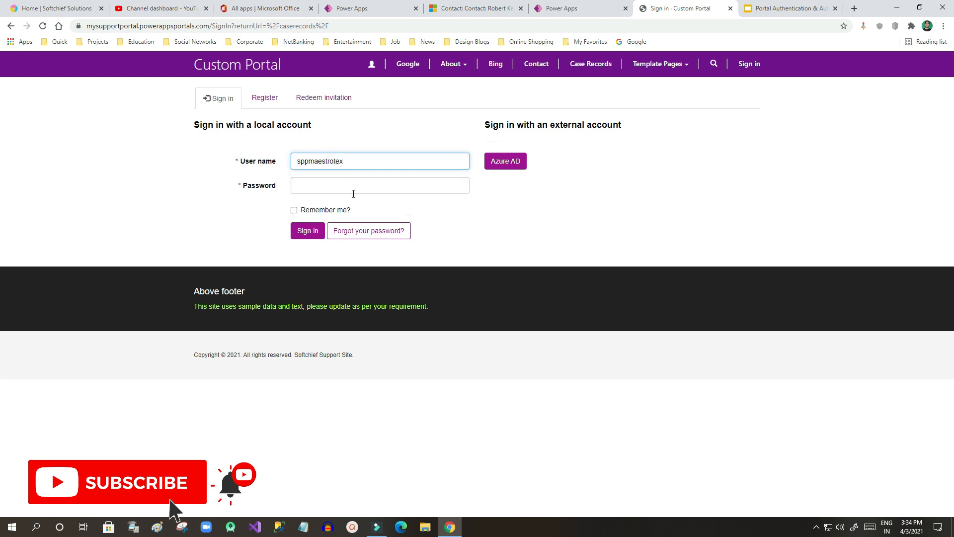
left_click(353, 186)
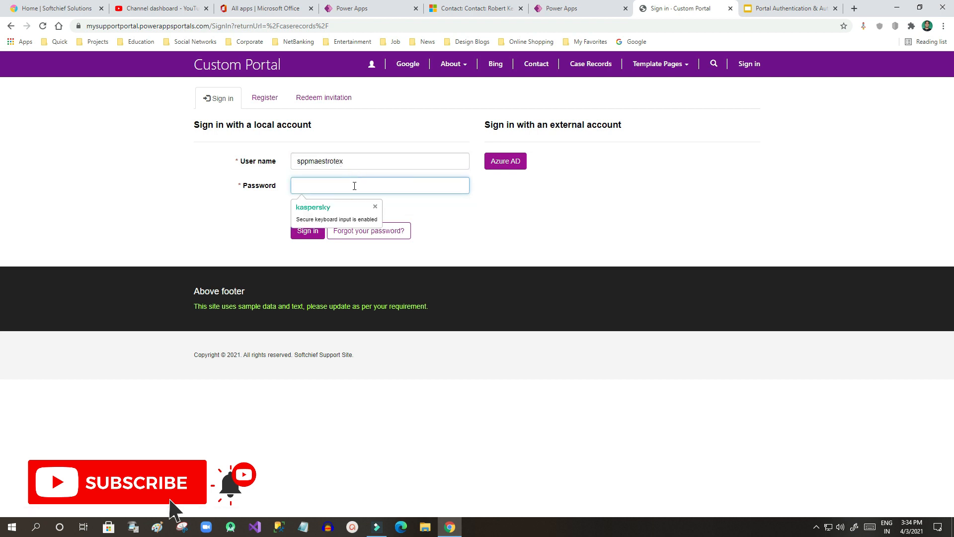
type("•••••••••")
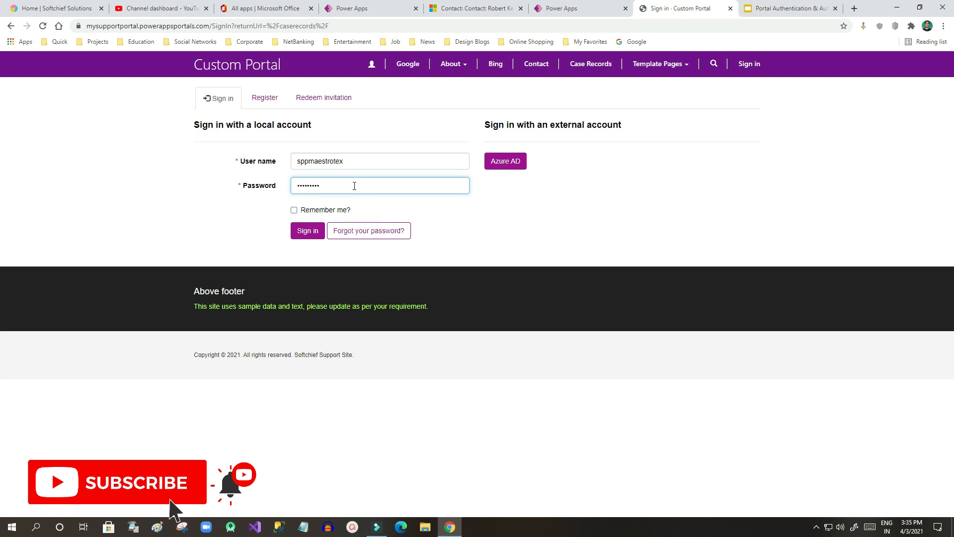
left_click(308, 231)
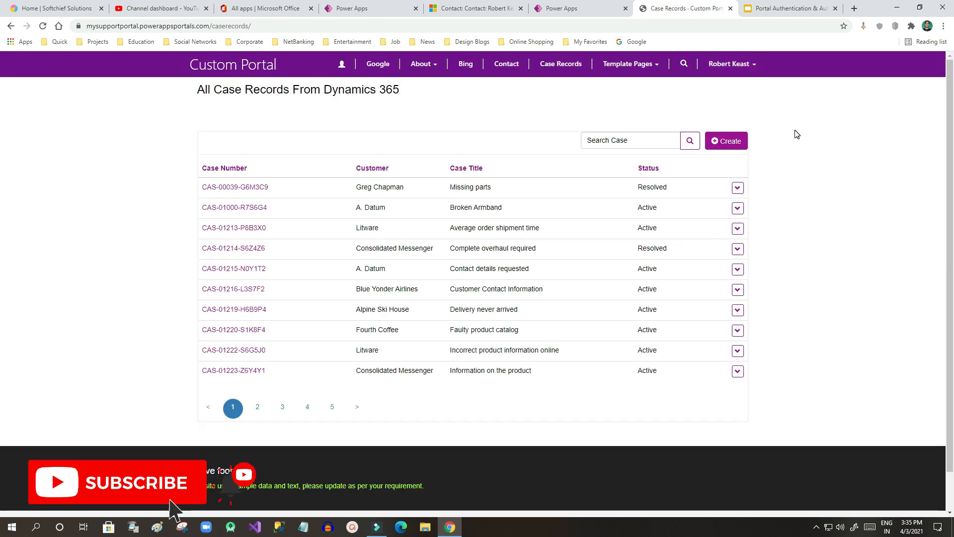
Step: Point out the Register, sign-in and Microsoft sign-in screenshots on the authentication slide
left_click(776, 5)
left_click(350, 224)
left_click(418, 366)
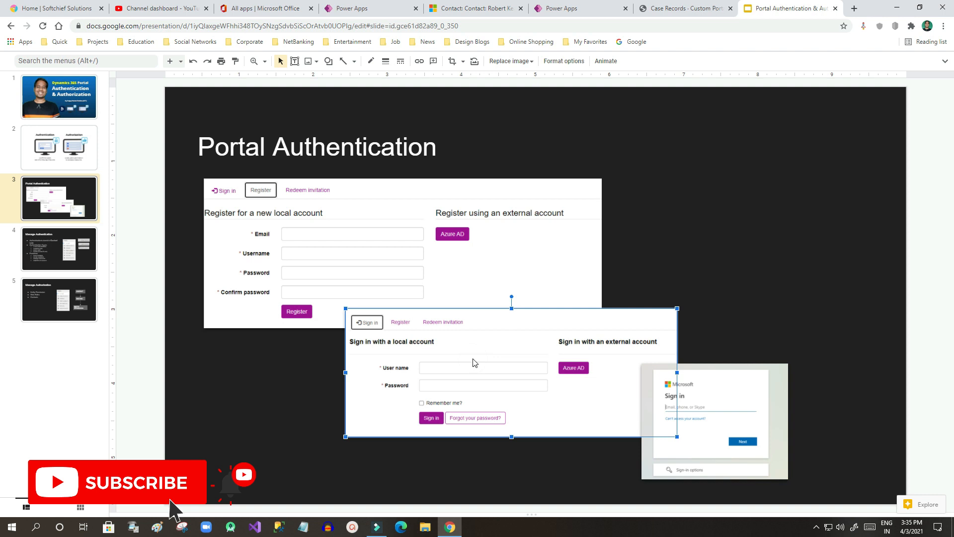
left_click(695, 390)
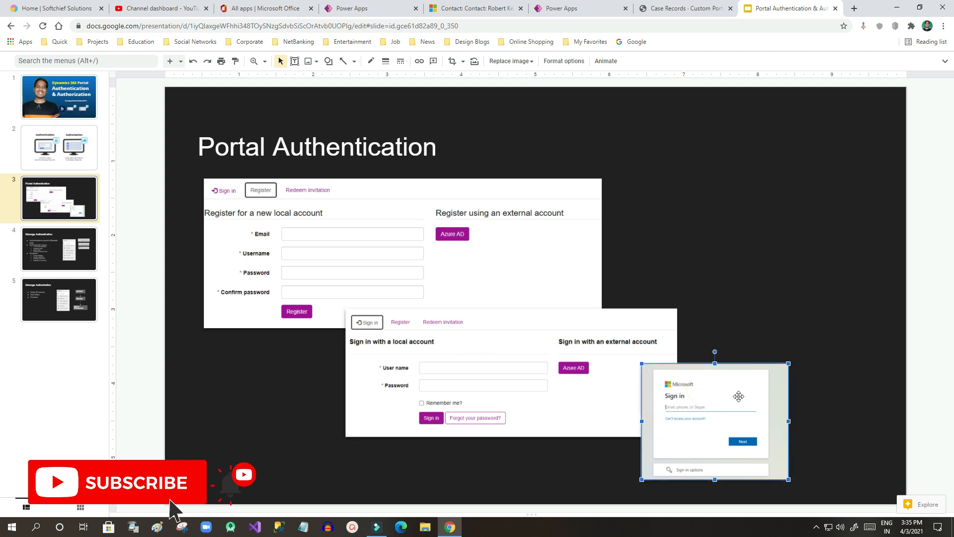
Step: Sign out of the portal and bring up its sign-in page
left_click(682, 11)
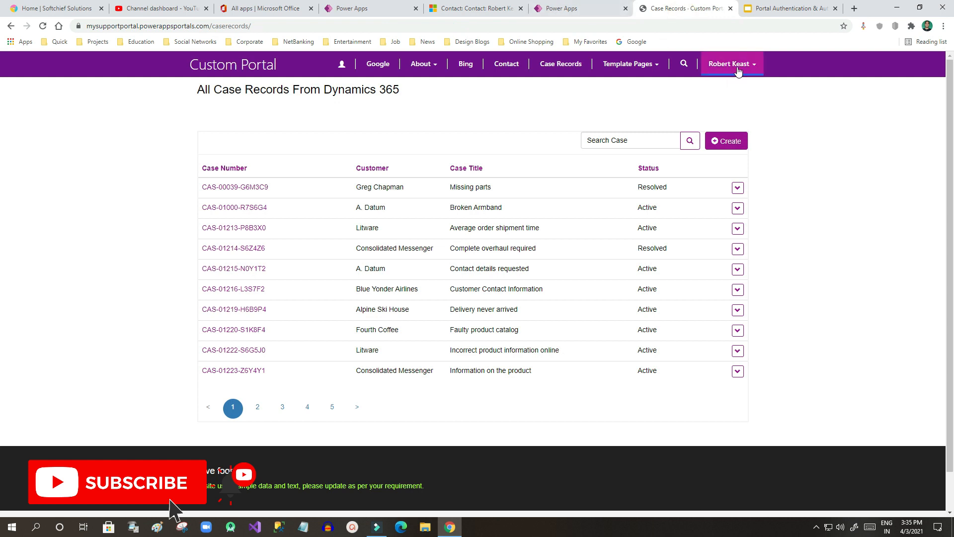
left_click(731, 64)
left_click(739, 121)
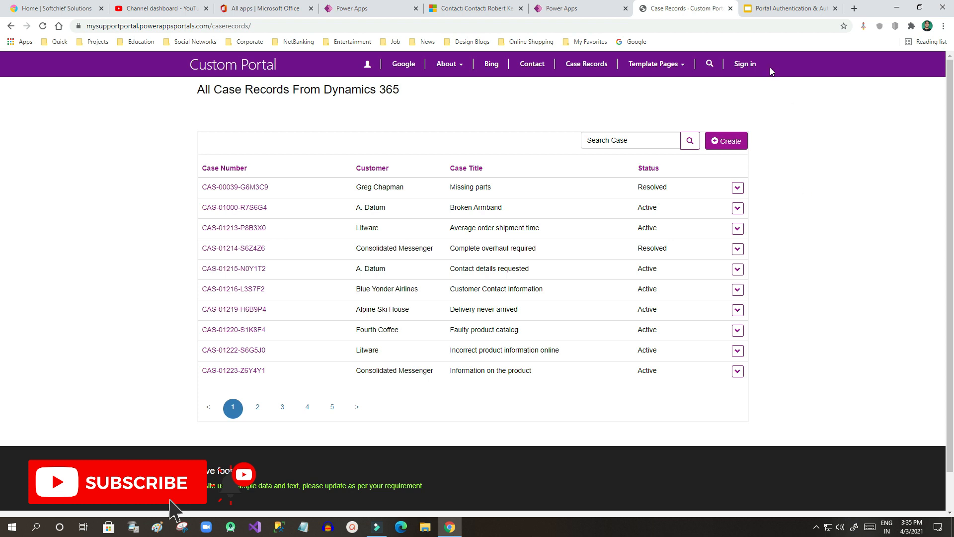
left_click(746, 66)
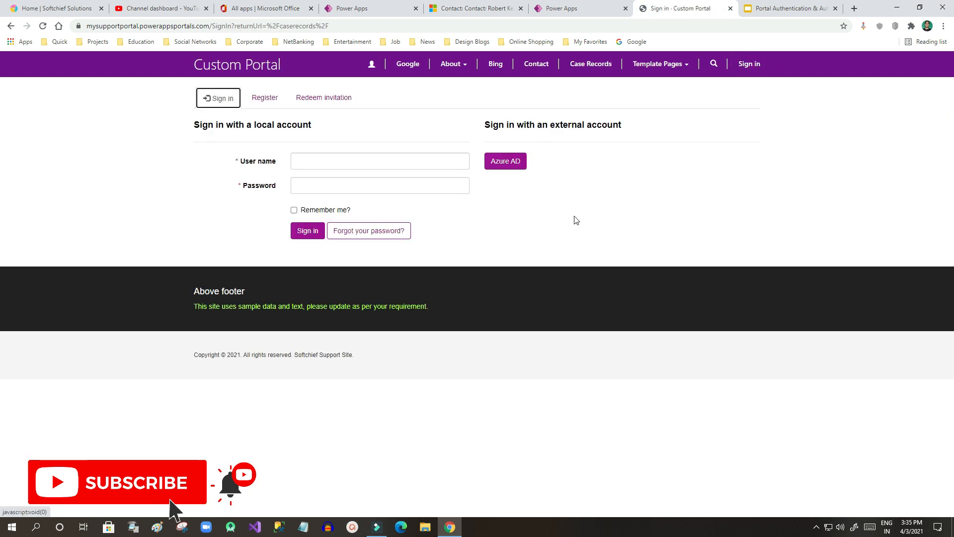
Step: Sign in with Azure AD, consenting on behalf of the organization and accepting the permissions
left_click(500, 165)
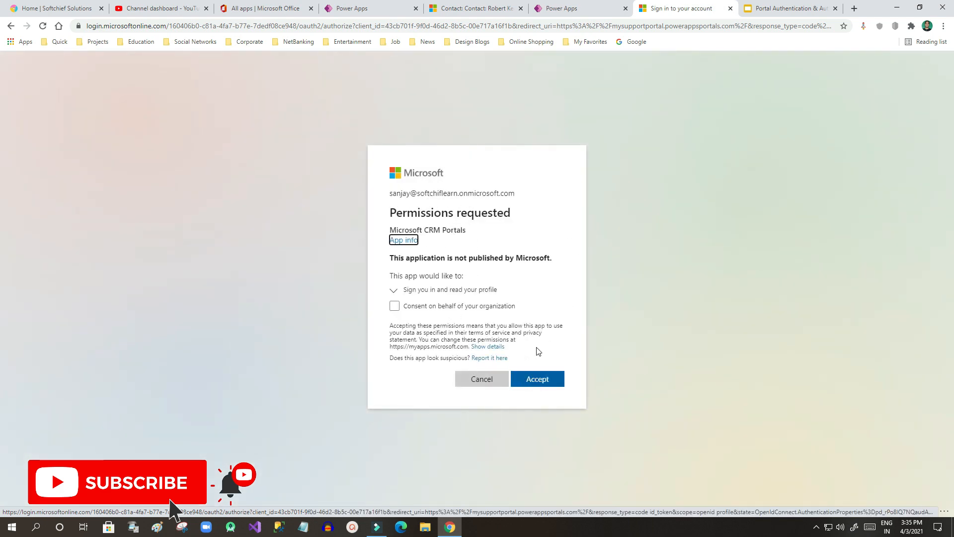
mouse_move(392, 190)
left_mouse_down()
mouse_move(482, 194)
mouse_move(400, 192)
left_mouse_up()
left_click(483, 194)
left_click(397, 193)
left_click(480, 192)
left_click_drag(398, 193, 500, 194)
left_click(382, 194)
left_click(499, 193)
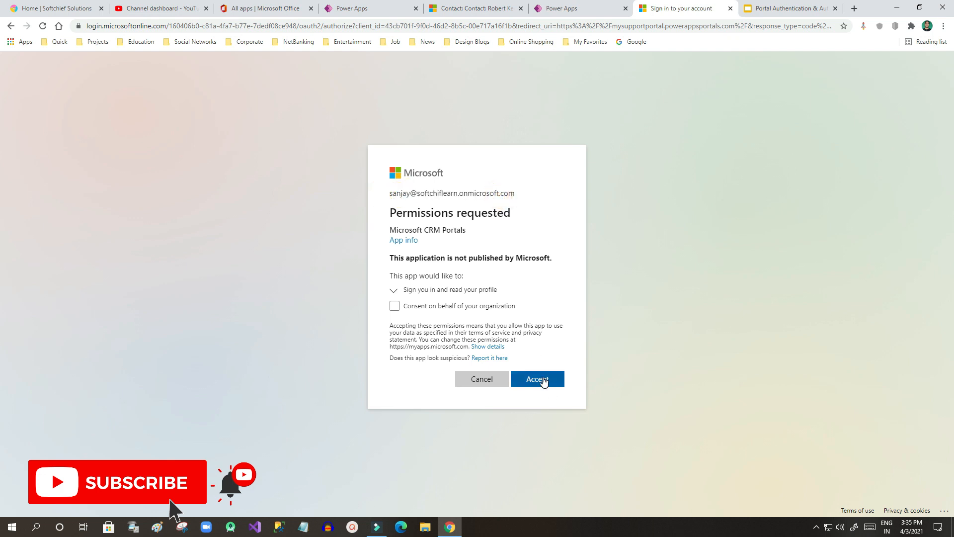
left_click(394, 306)
left_click(544, 393)
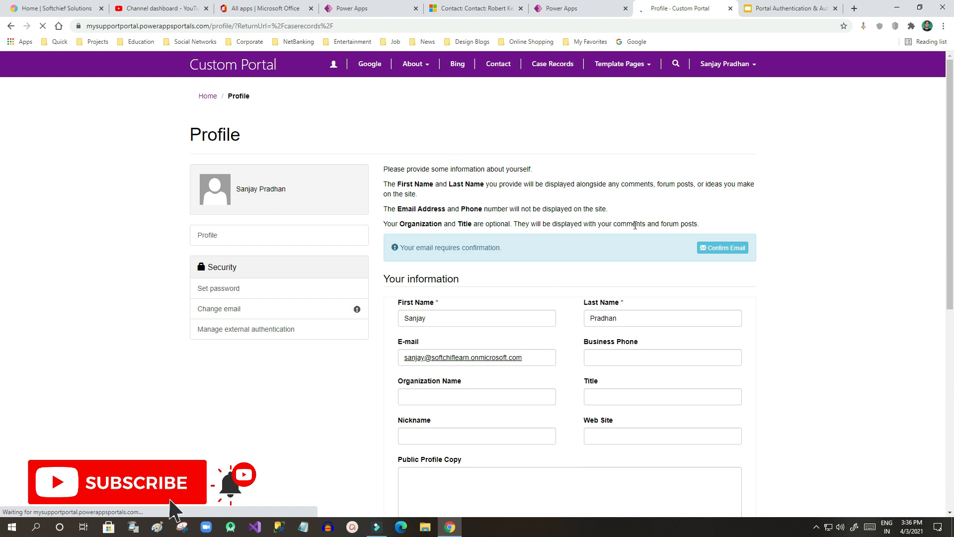
Step: Highlight the signed-in user's e-mail address on the portal profile page
left_click_drag(537, 359, 403, 355)
left_click(398, 358)
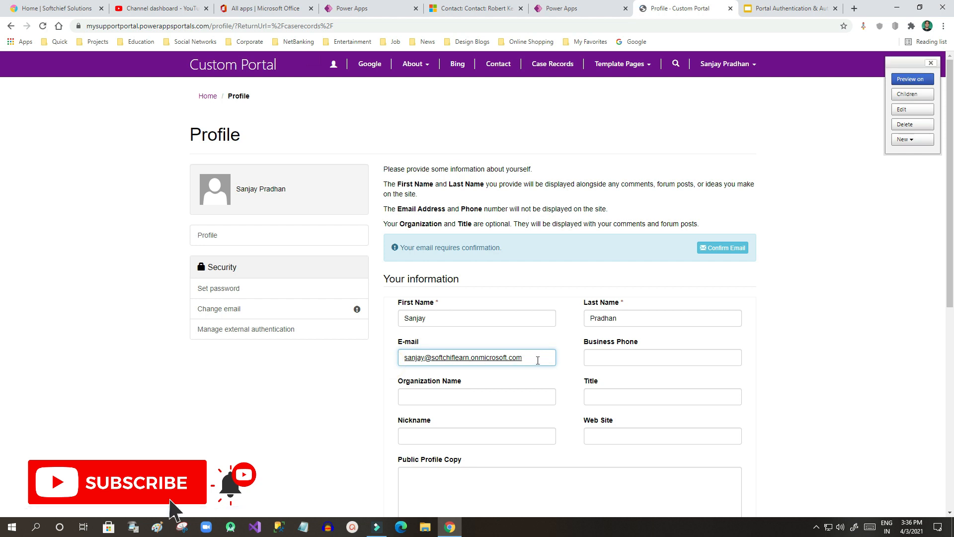
left_click(834, 137)
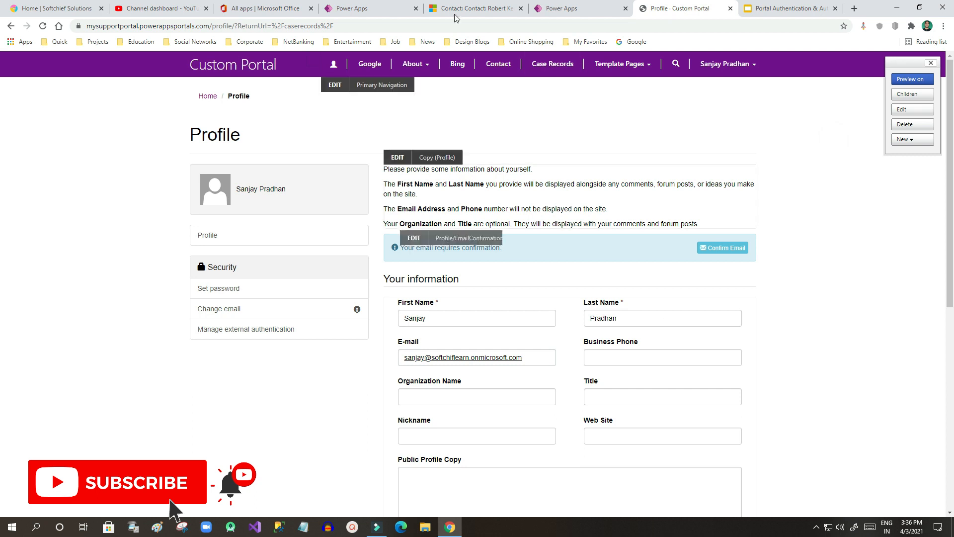
Step: Sign out of the Custom Portal and return to the Portal Authentication slides
left_click(725, 63)
left_click(714, 115)
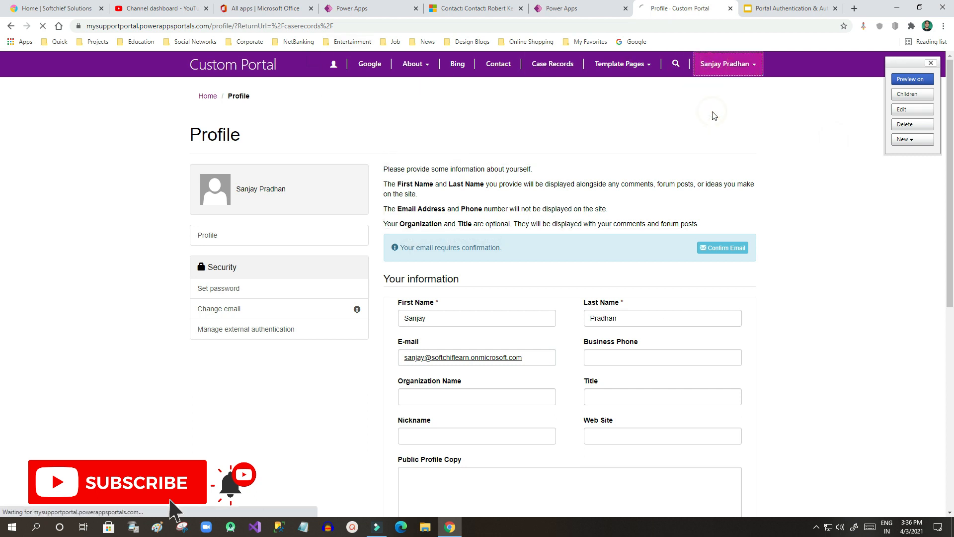
left_click(763, 9)
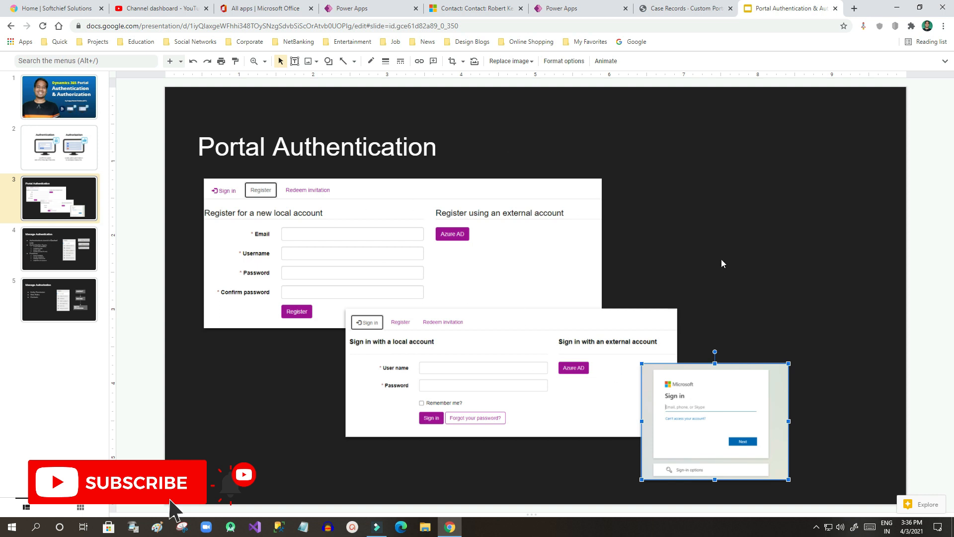
Step: Go to slide 4, Manage Authentication, and highlight the bullet about authentications stored in Contact
left_click(62, 254)
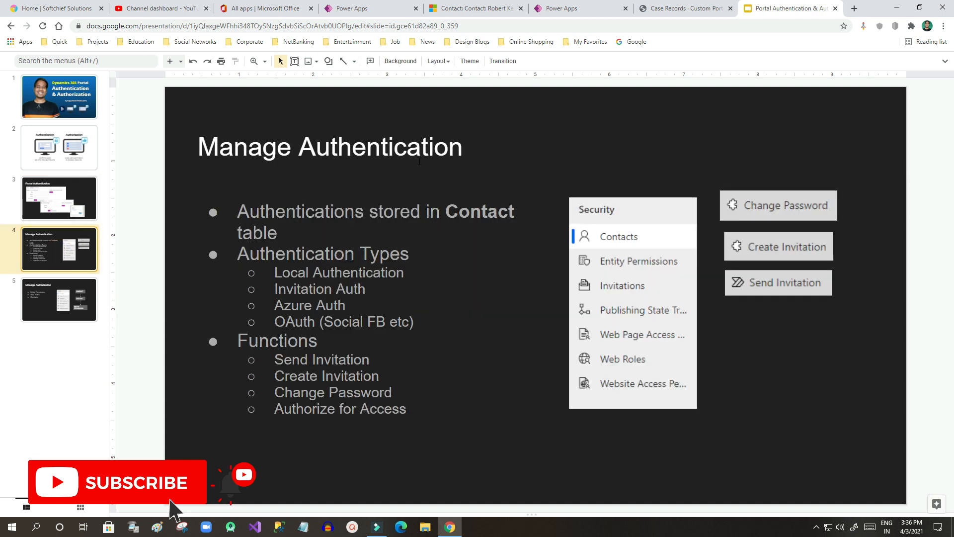
left_click(267, 211)
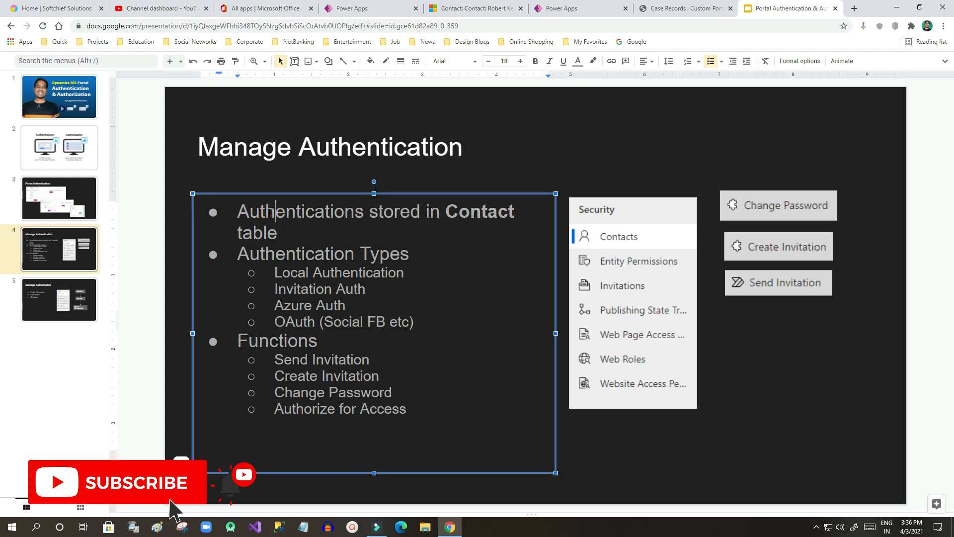
left_click_drag(259, 212, 287, 232)
Step: Compare the signed-out portal case records page with the portal user's Dynamics 365 contact record
left_click(579, 6)
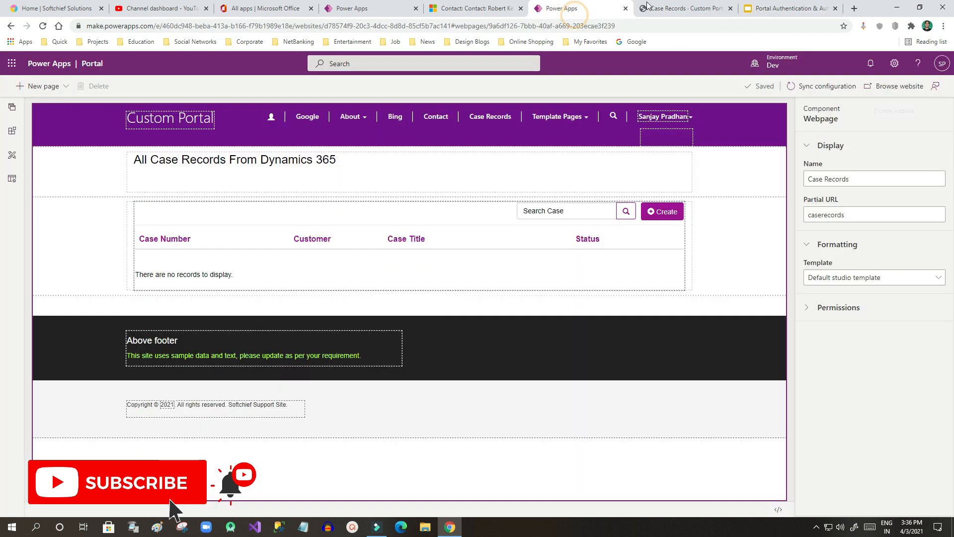
left_click(681, 8)
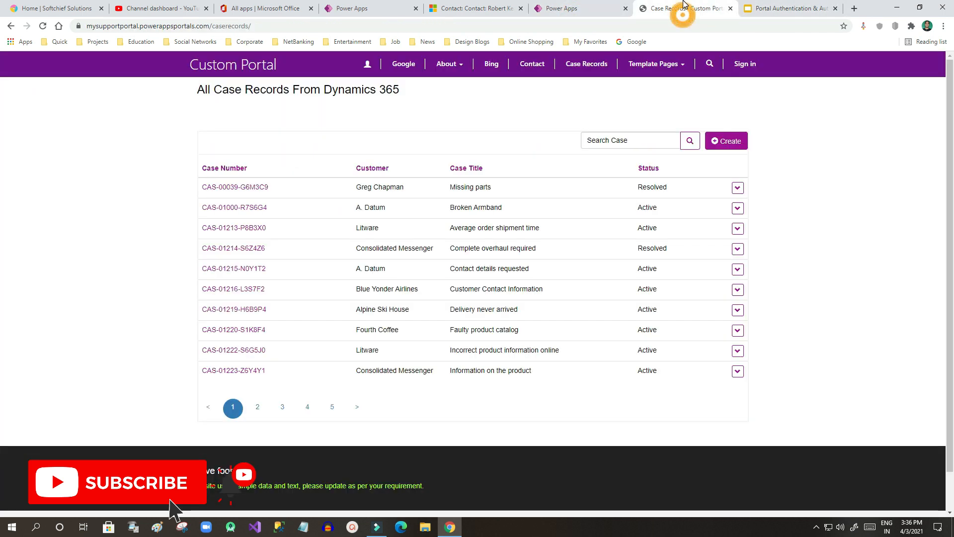
left_click(468, 6)
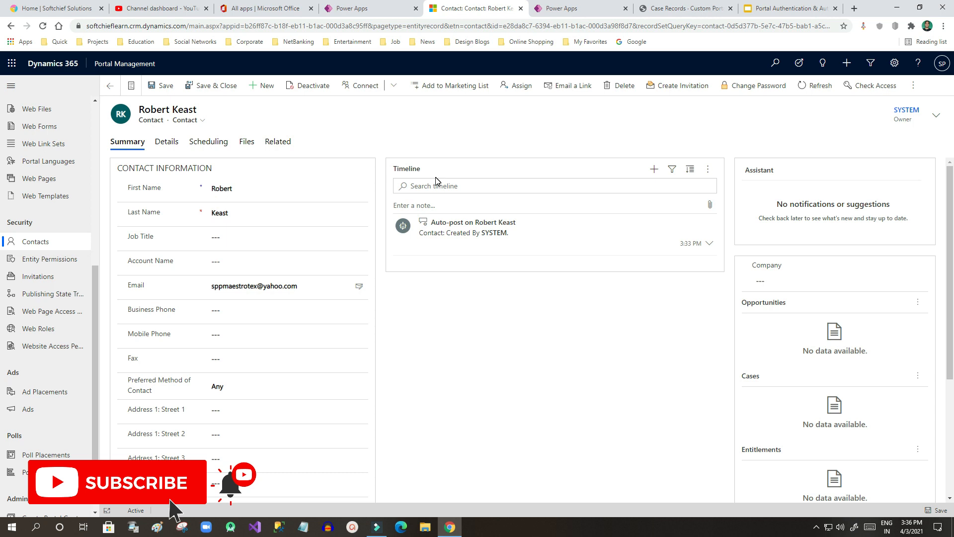
left_click(701, 9)
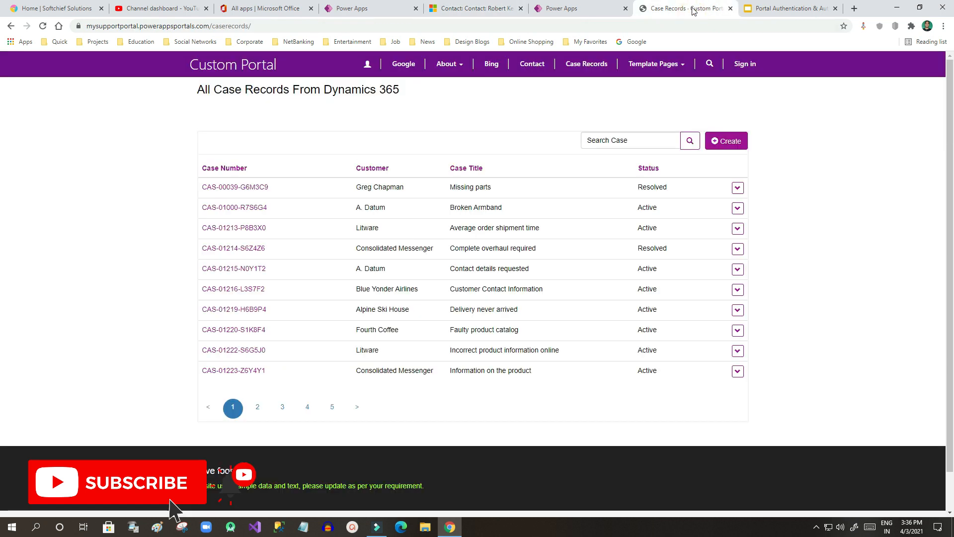
left_click(481, 5)
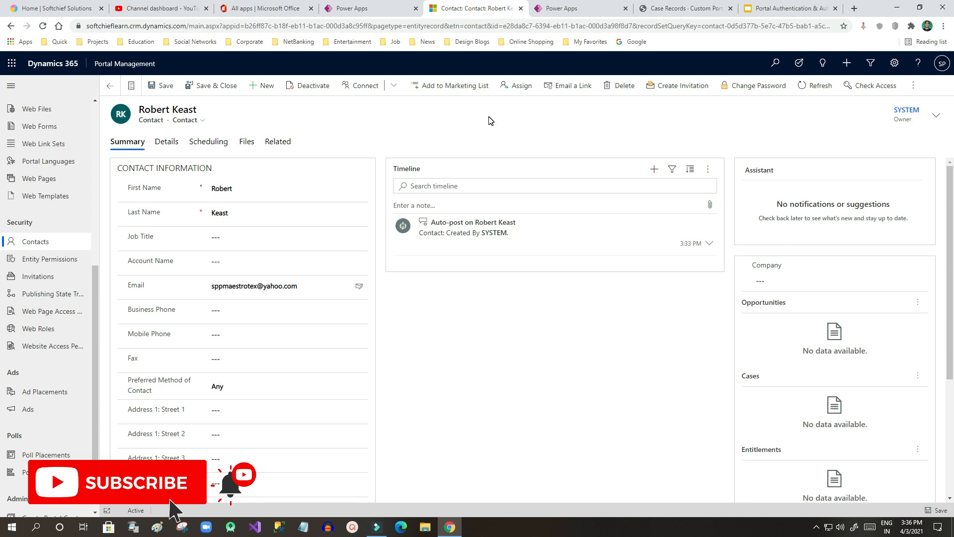
left_click(750, 91)
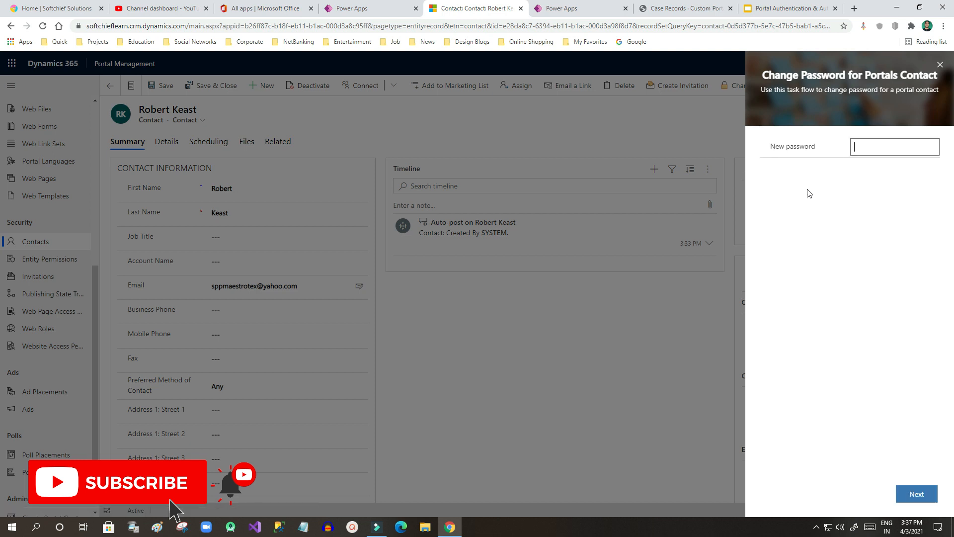
left_click(865, 149)
triple_click(781, 146)
left_click(871, 147)
left_click_drag(892, 149, 828, 150)
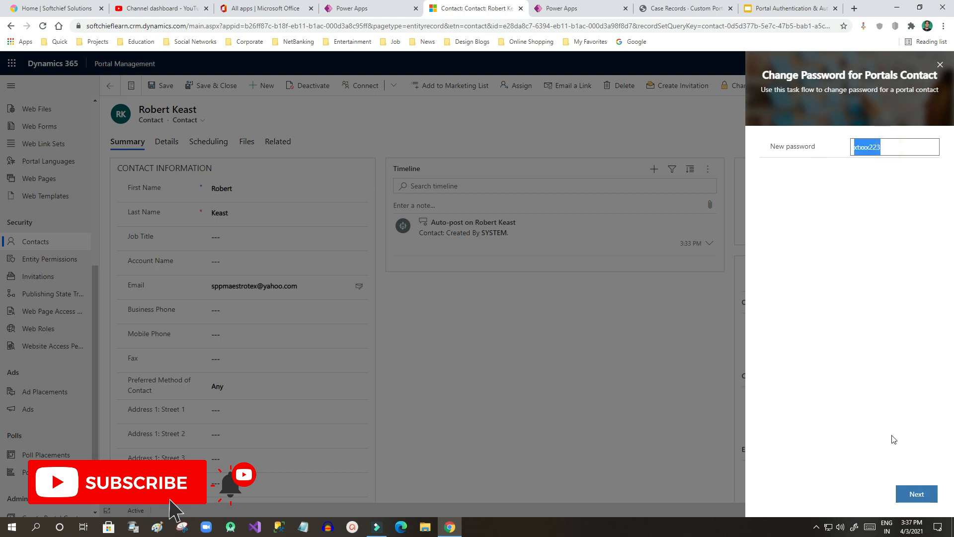
left_click(940, 65)
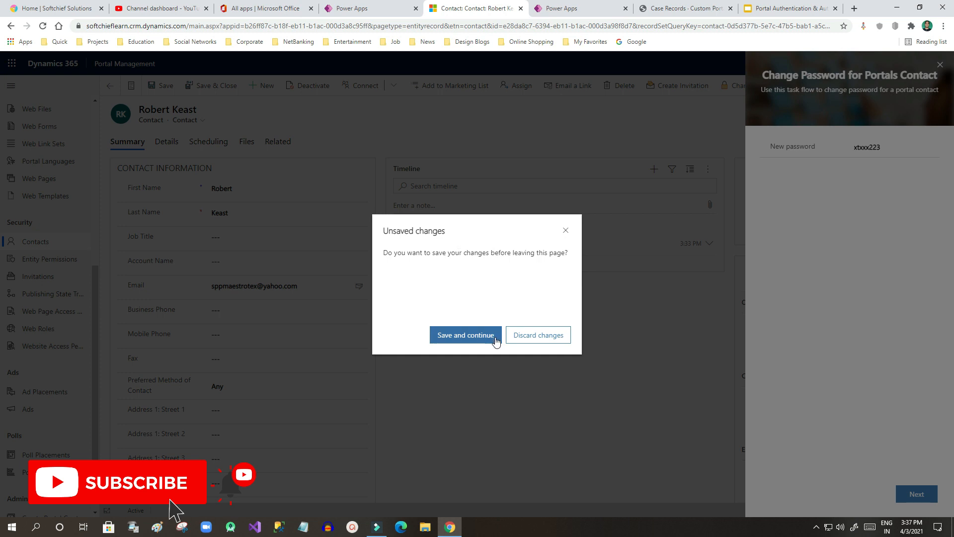
left_click(528, 336)
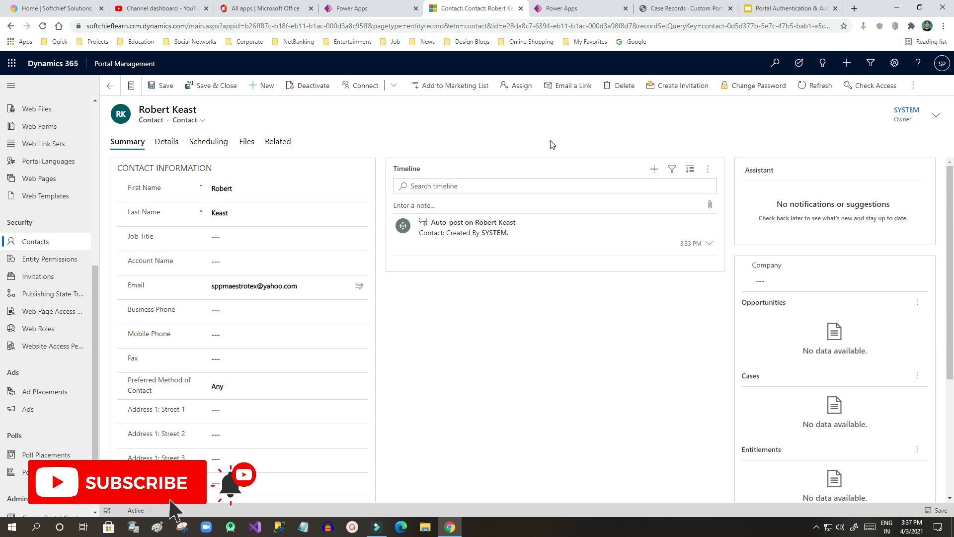
Step: From the portal's case records page, open Sign in and the Redeem invitation form
left_click(690, 7)
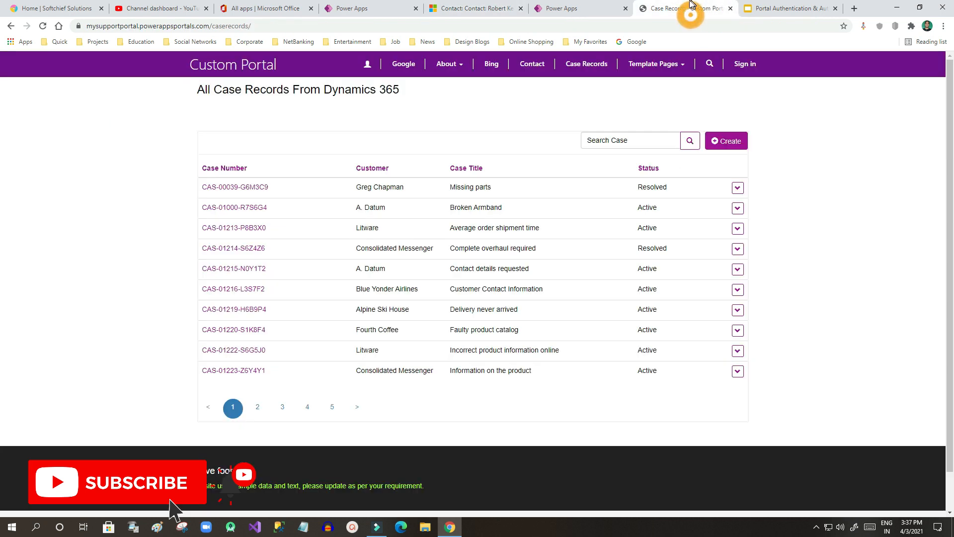
left_click(598, 4)
left_click(681, 8)
left_click(744, 63)
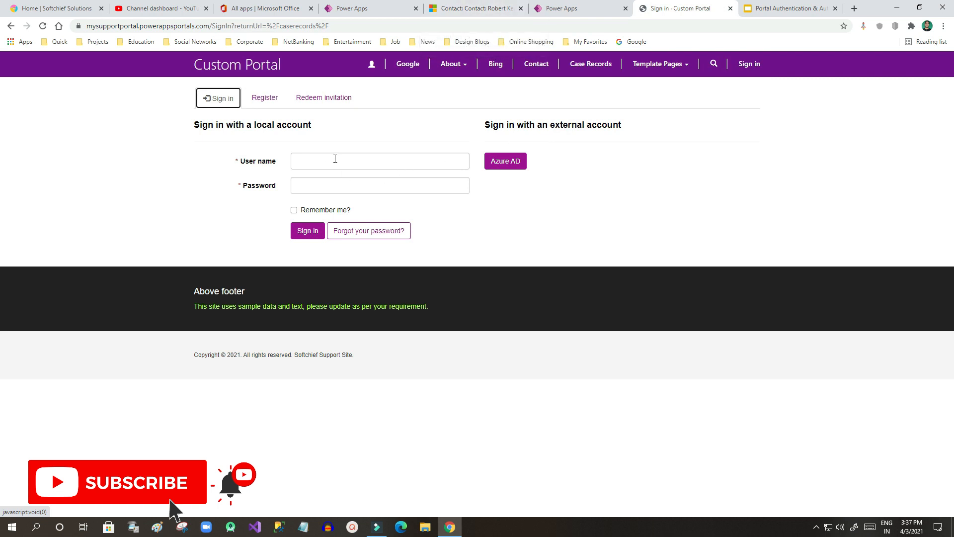
left_click(330, 101)
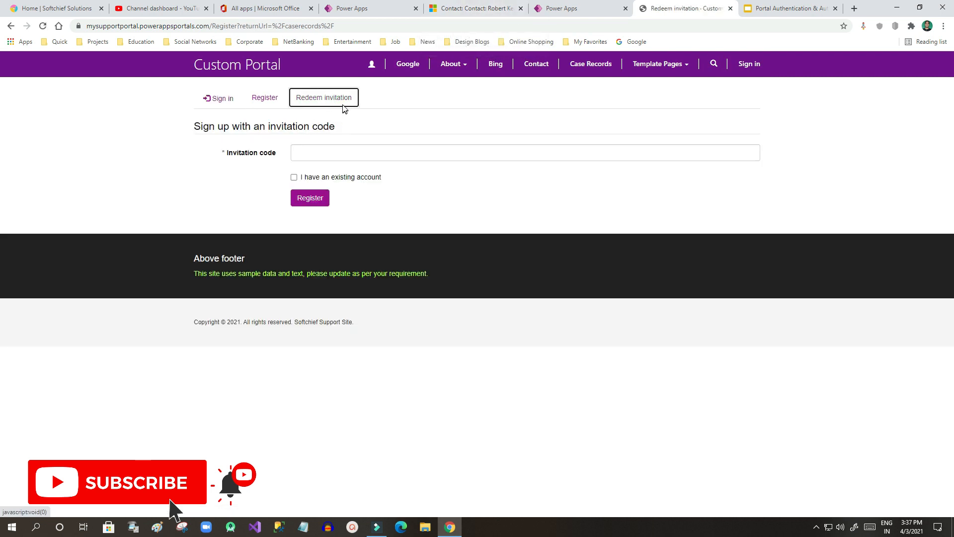
left_click(470, 8)
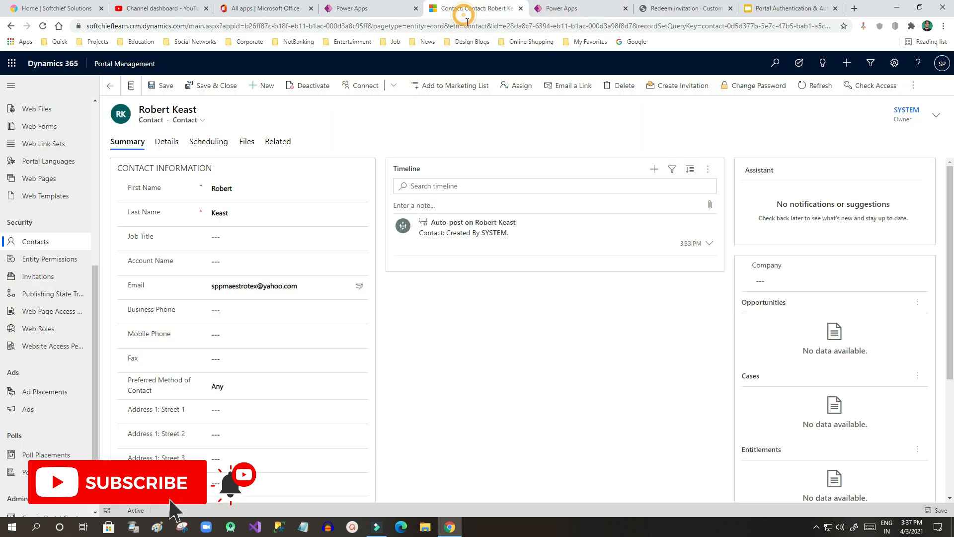
Step: Create a new portal invitation named 'invite to xyz' with type Single
left_click(44, 277)
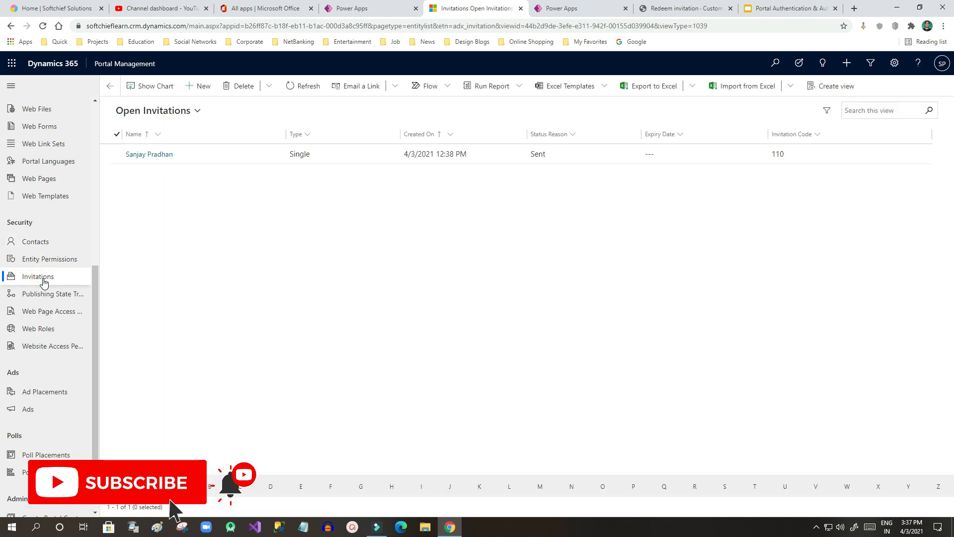
left_click(204, 87)
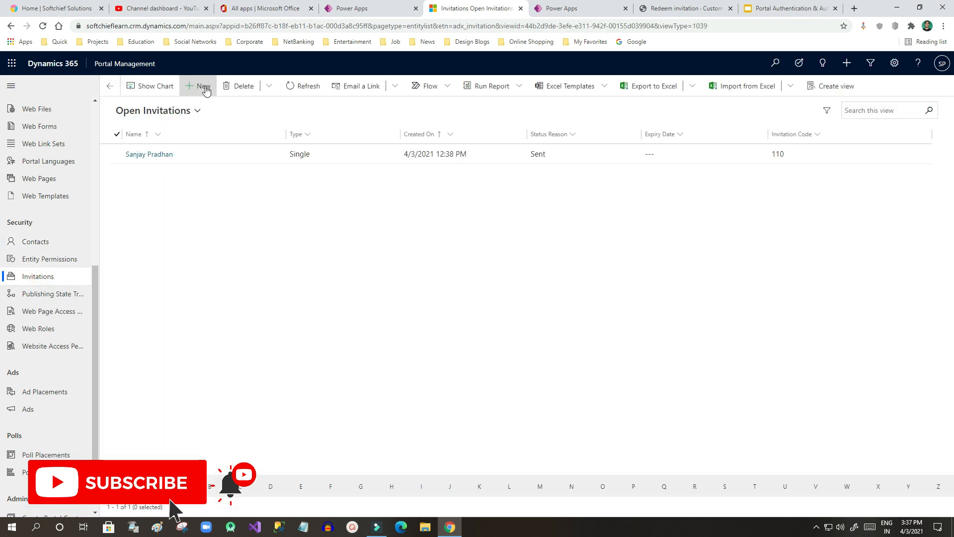
left_click(221, 169)
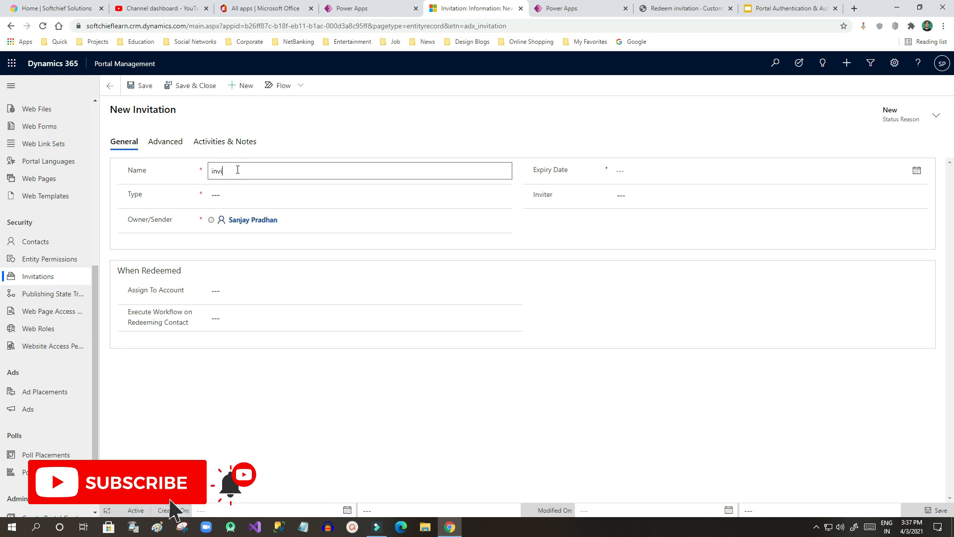
left_click(236, 195)
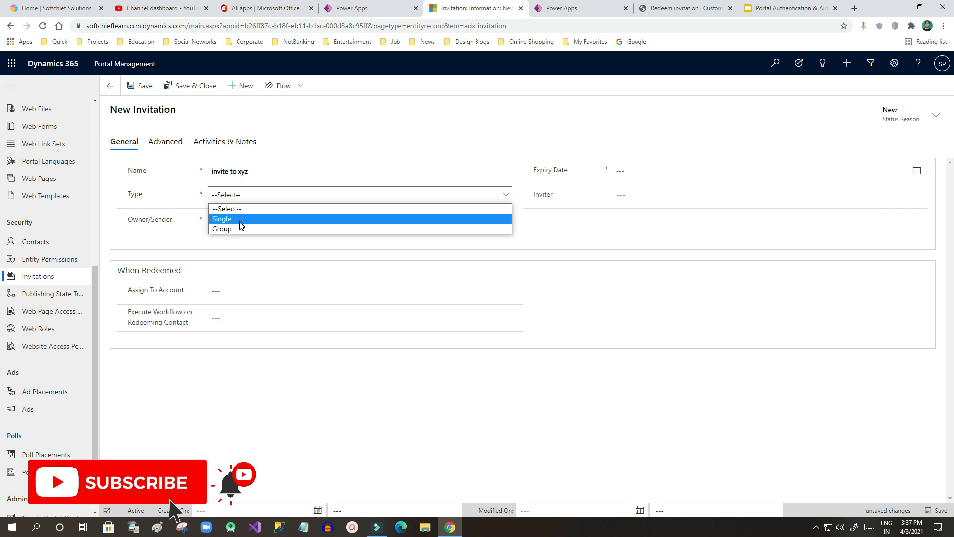
left_click(241, 221)
left_click(240, 194)
left_click(248, 219)
left_click(248, 197)
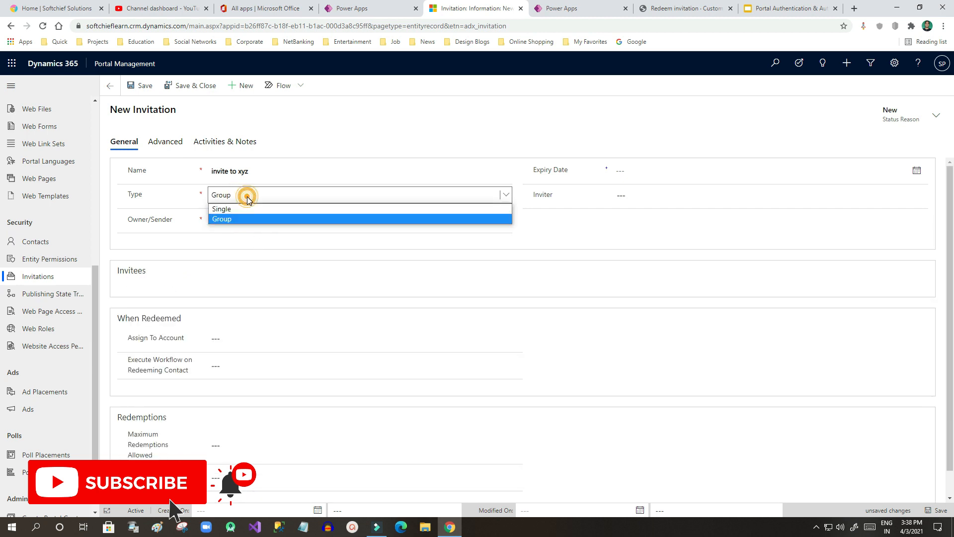
left_click(255, 210)
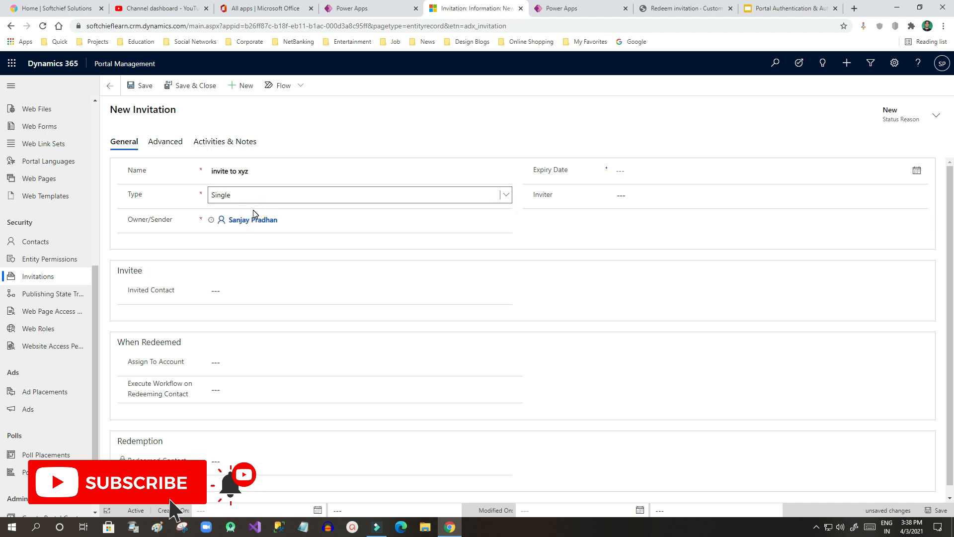
Step: Clear the invitation's expiry date, leaving the inviter contact unset
left_click(629, 177)
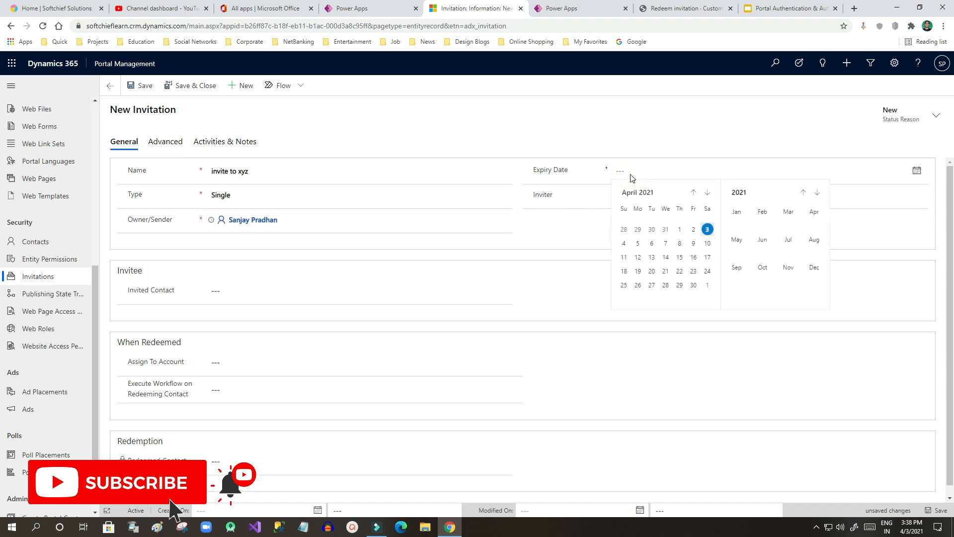
left_click(708, 229)
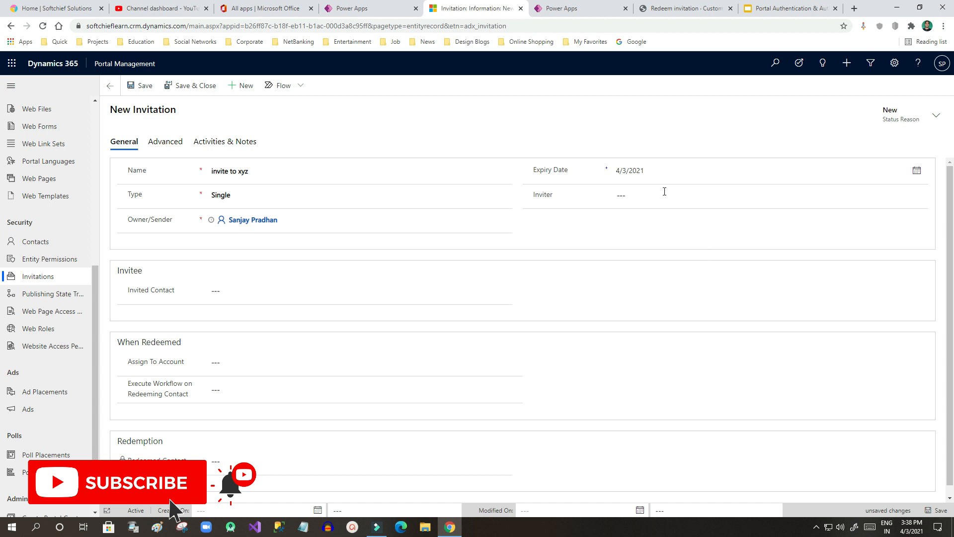
left_click_drag(660, 170, 581, 171)
key("BackSpace")
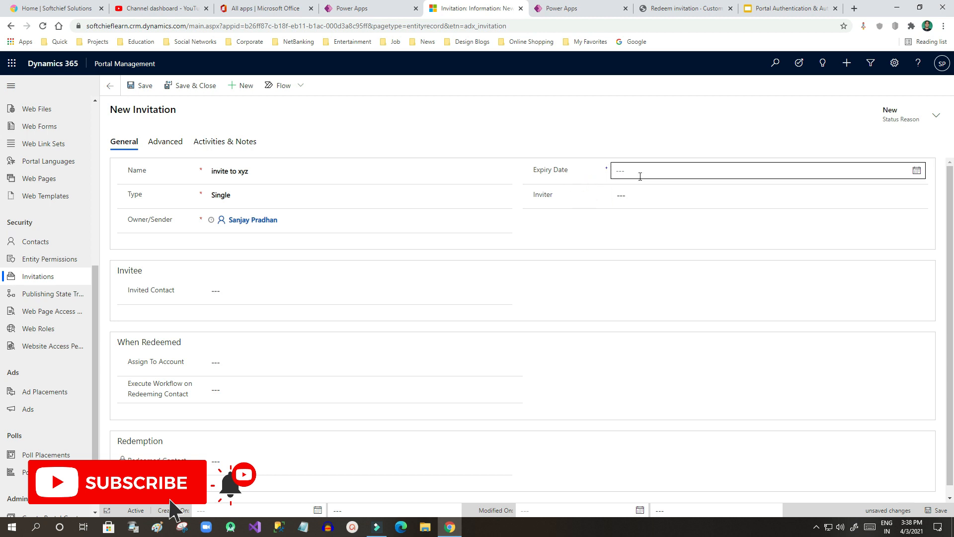
left_click(588, 198)
left_click(634, 197)
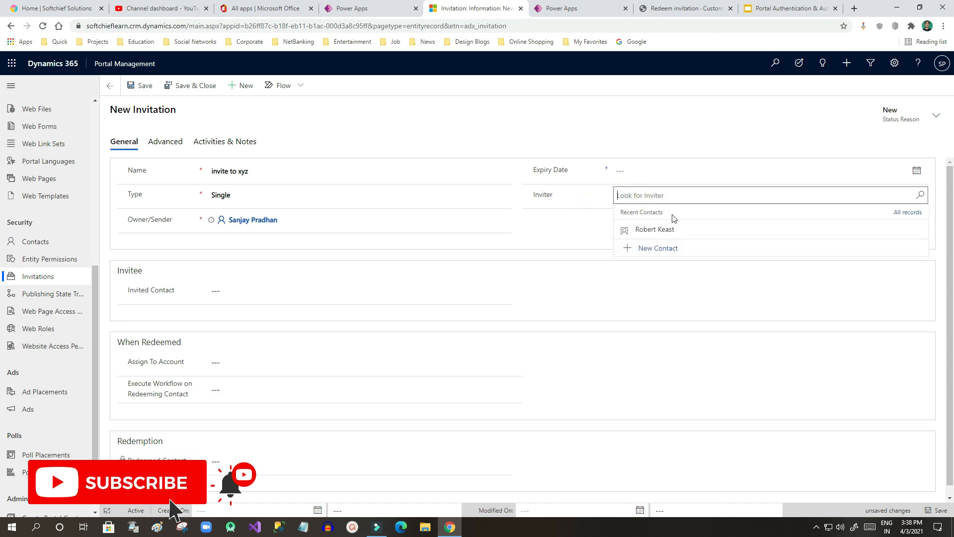
left_click(579, 194)
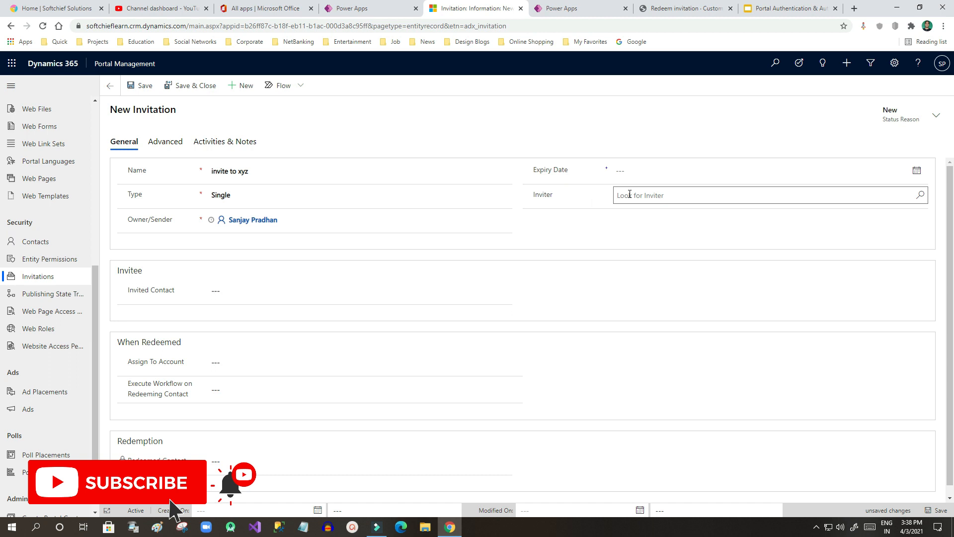
left_click(628, 194)
left_click(585, 195)
Step: Set the invited contact to the recent contact and save the invitation
left_click(218, 290)
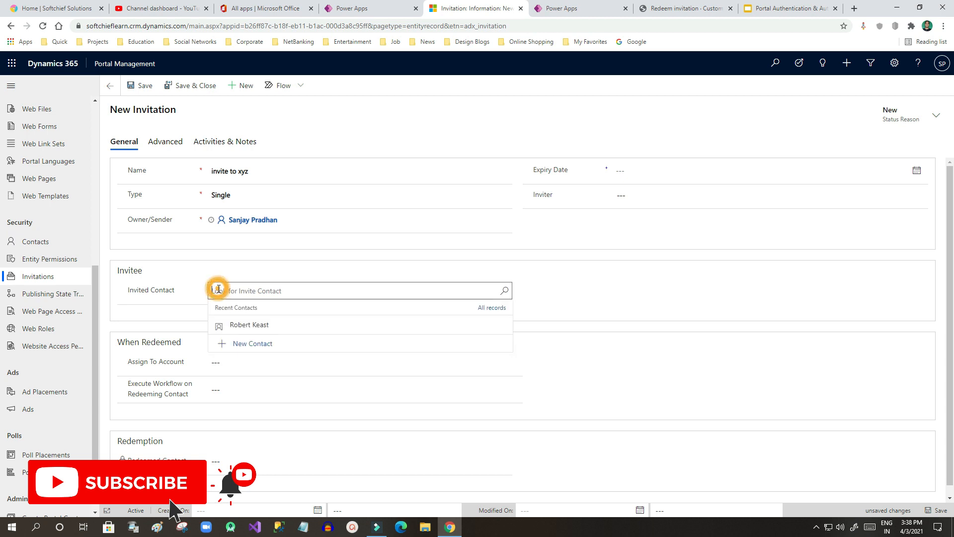
left_click(159, 291)
left_click_drag(135, 290, 174, 290)
left_click(173, 289)
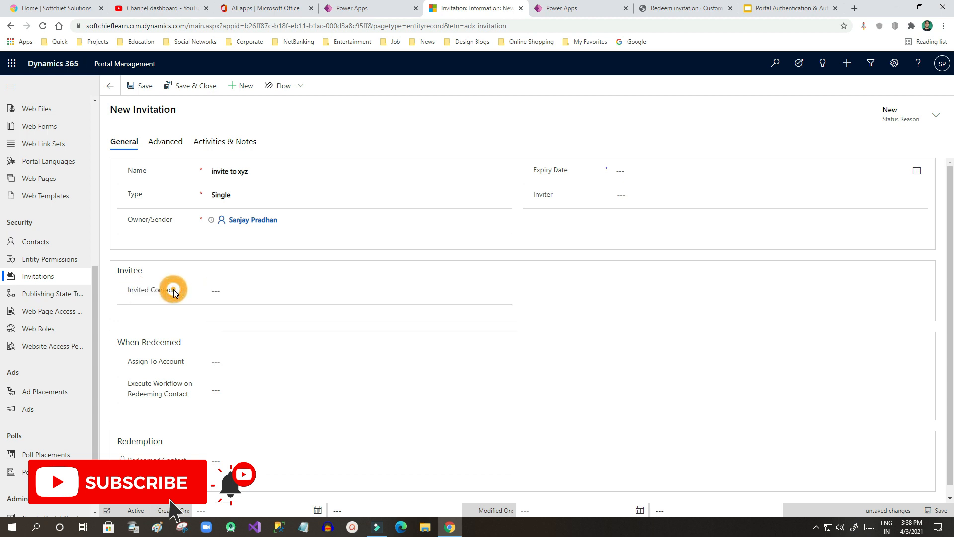
left_click(231, 294)
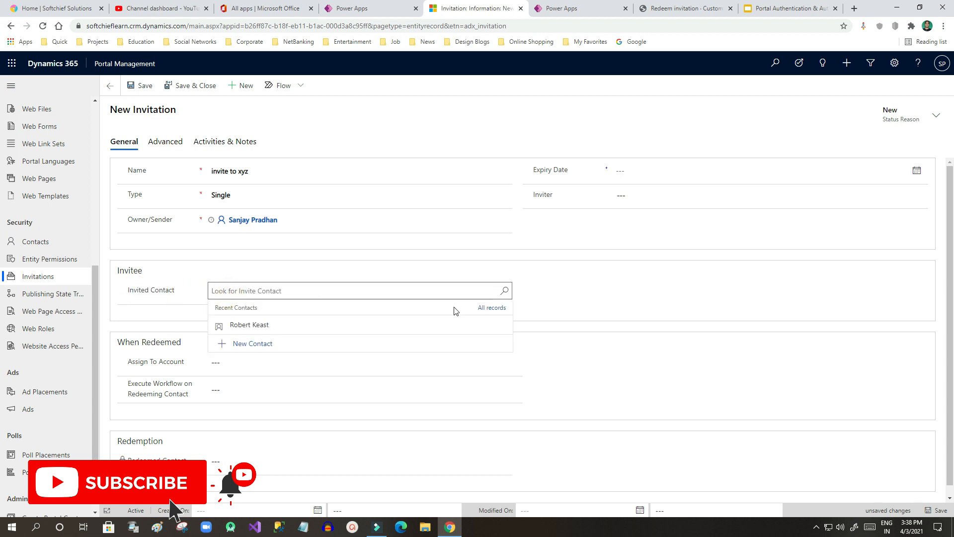
left_click(259, 324)
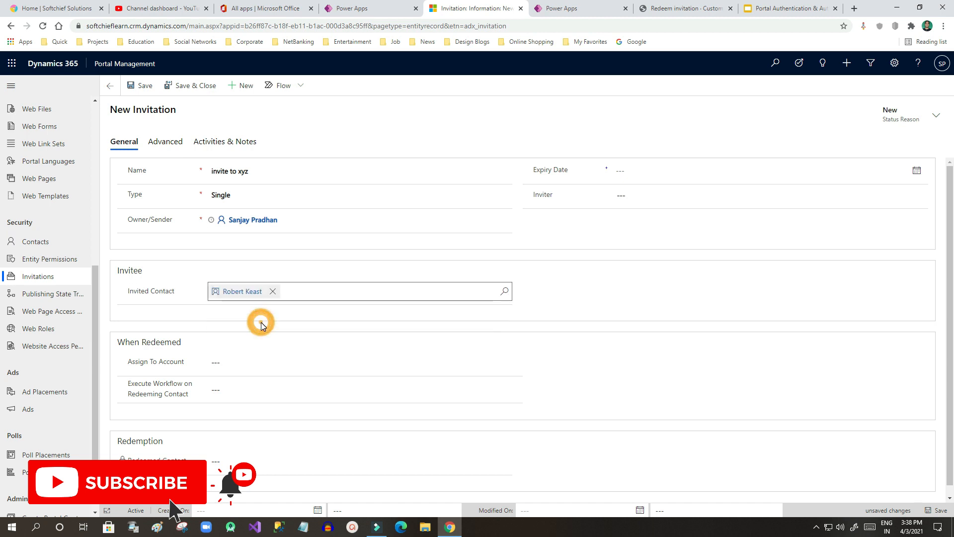
scroll(174, 313, "down", 1)
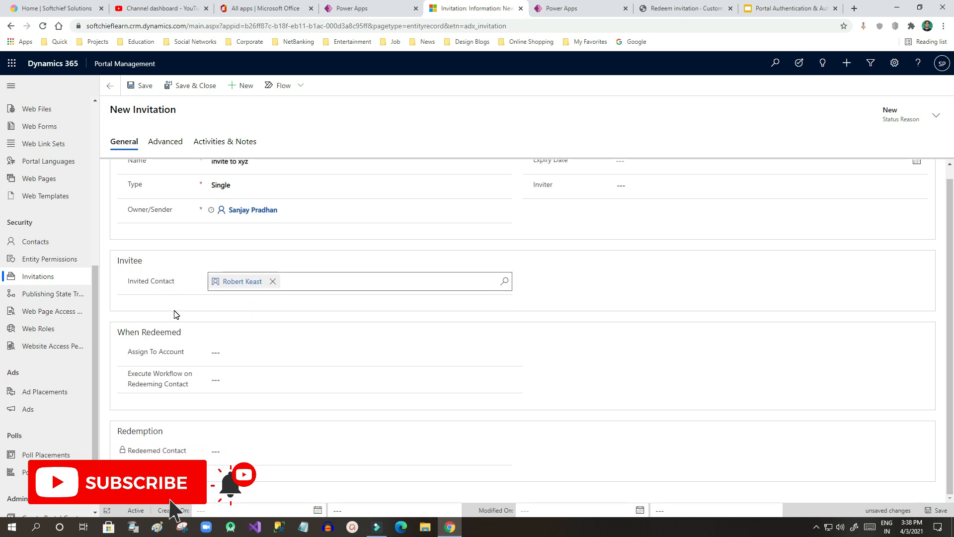
scroll(174, 314, "up", 1)
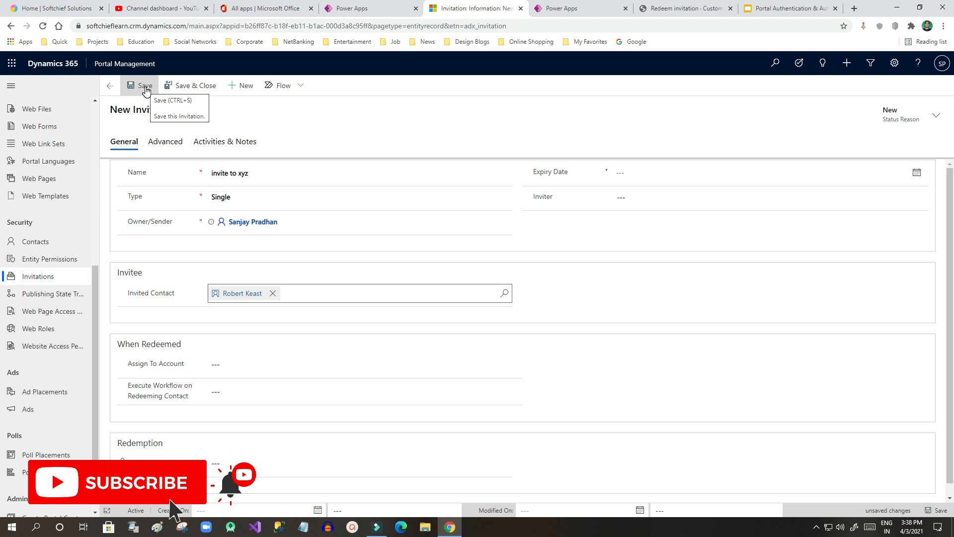
left_click(145, 88)
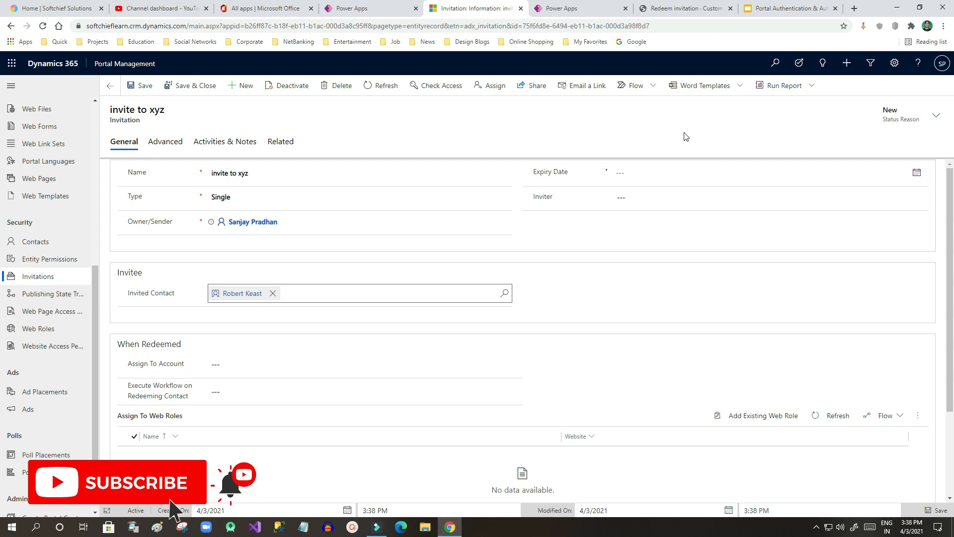
Step: Run the Send Invitation workflow on 'invite to xyz' and confirm it
left_click(644, 88)
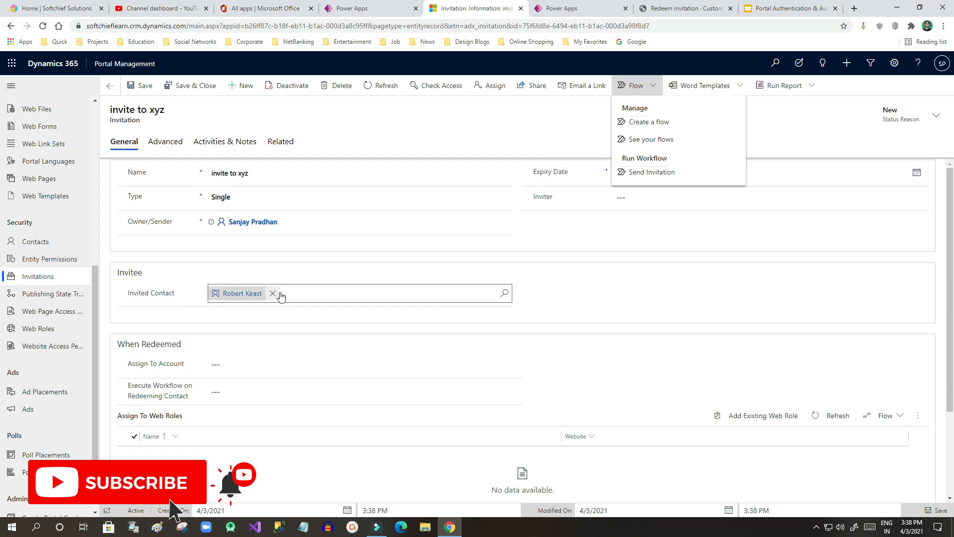
left_click(660, 174)
left_click(510, 335)
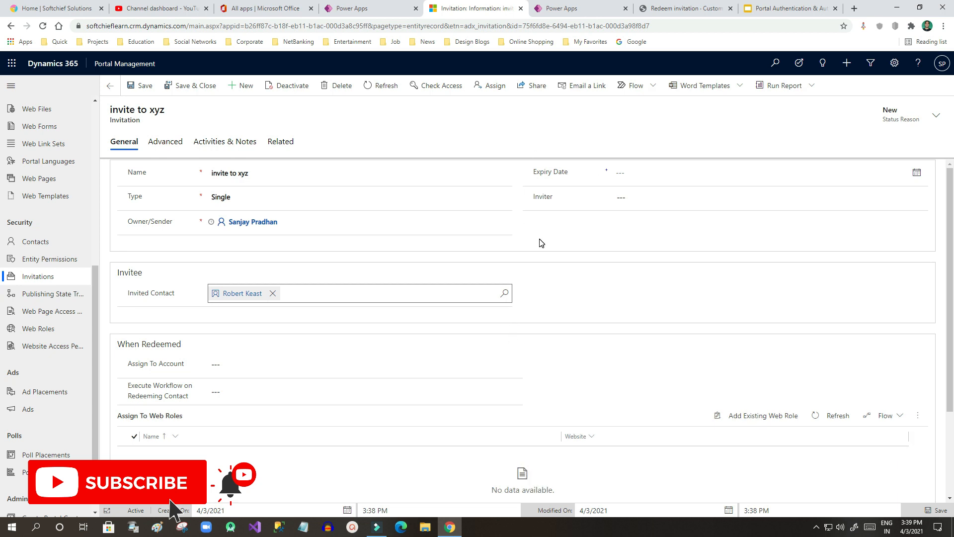
left_click(233, 142)
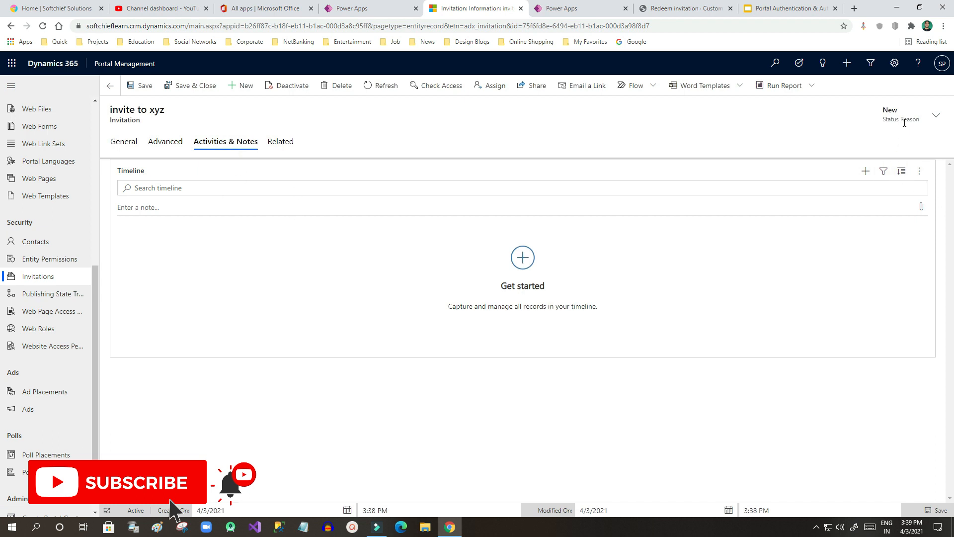
Step: Copy the generated invitation code from the invitation's Advanced tab
left_click(169, 143)
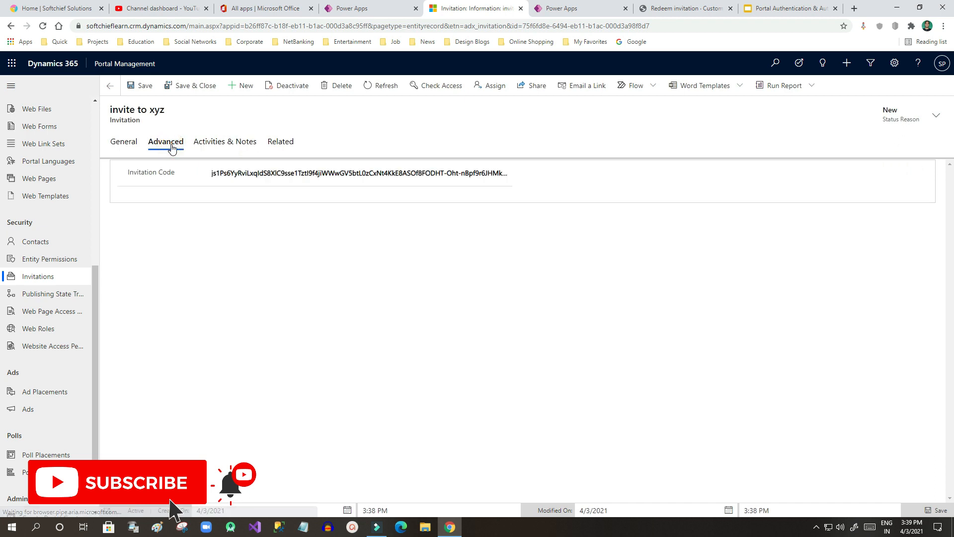
left_click(228, 174)
left_click_drag(504, 179, 535, 186)
left_click(425, 172)
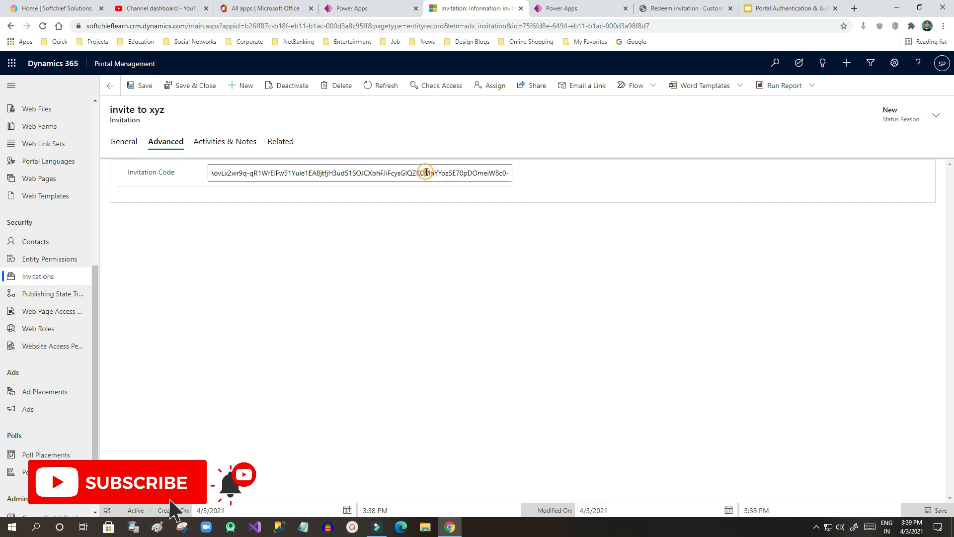
left_click_drag(336, 174, 149, 176)
left_click(245, 174)
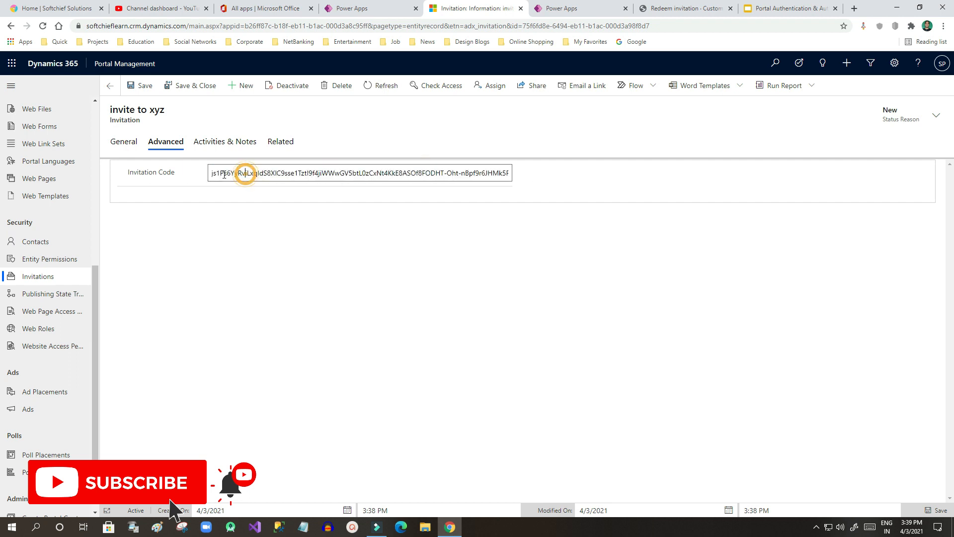
triple_click(266, 174)
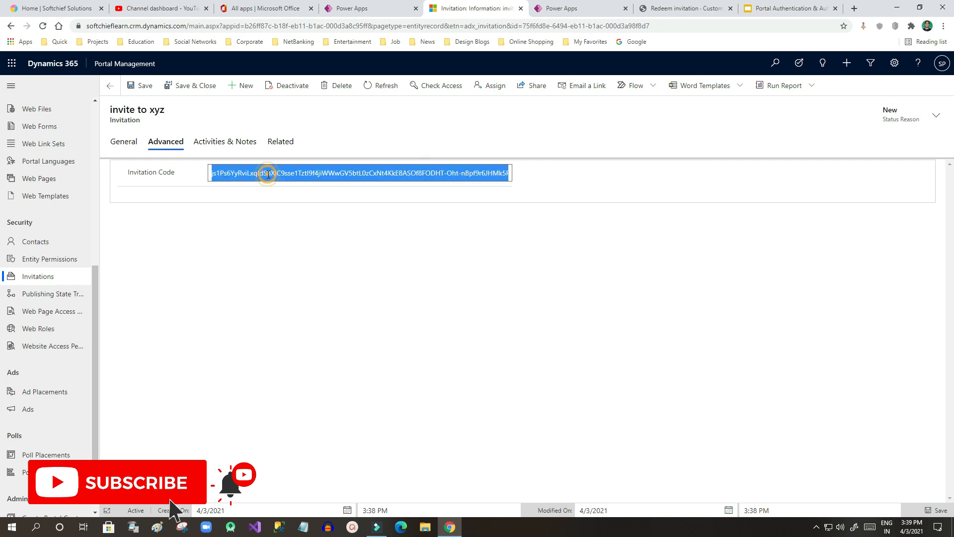
right_click(323, 175)
left_click(358, 214)
Step: Paste the copied invitation code into the Redeem invitation form and register
left_click(573, 11)
left_click(685, 9)
left_click(398, 152)
right_click(338, 152)
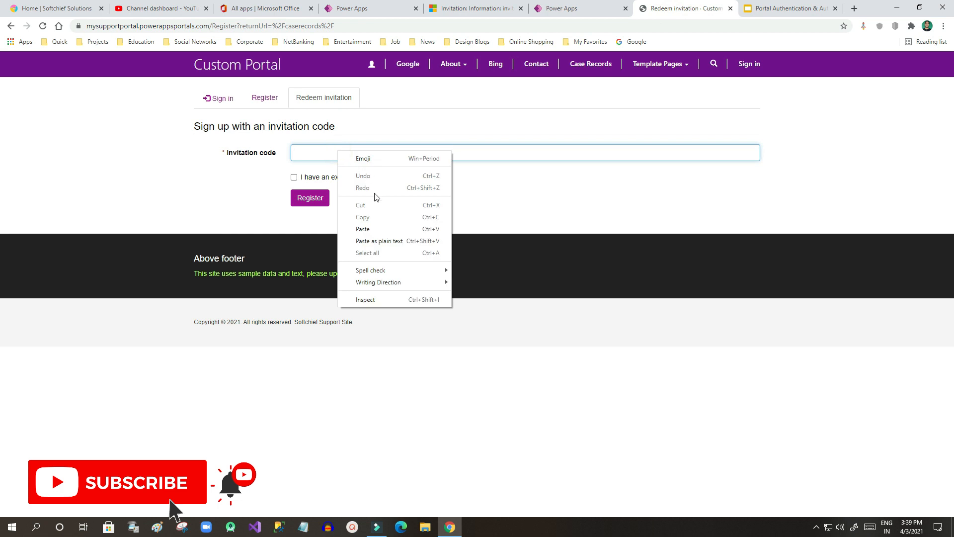
left_click(373, 229)
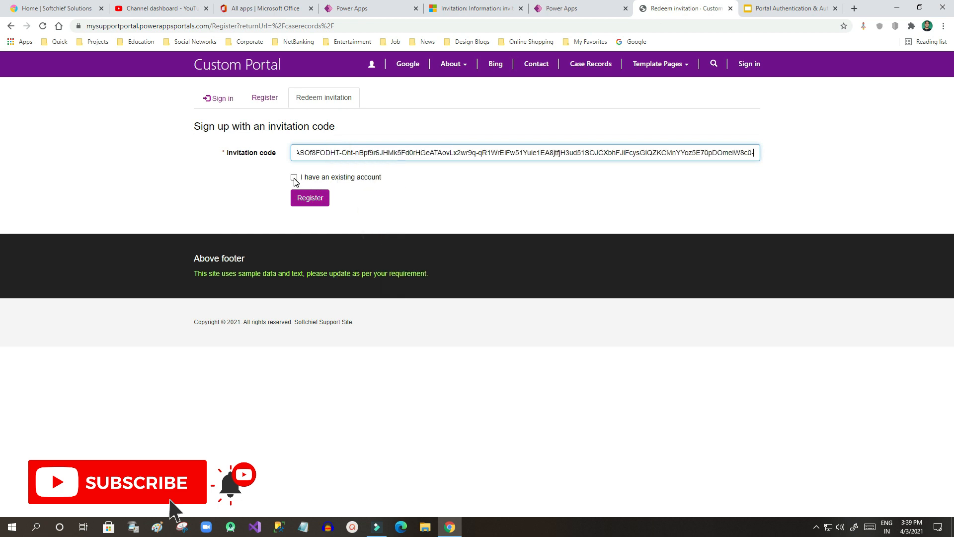
left_click(312, 197)
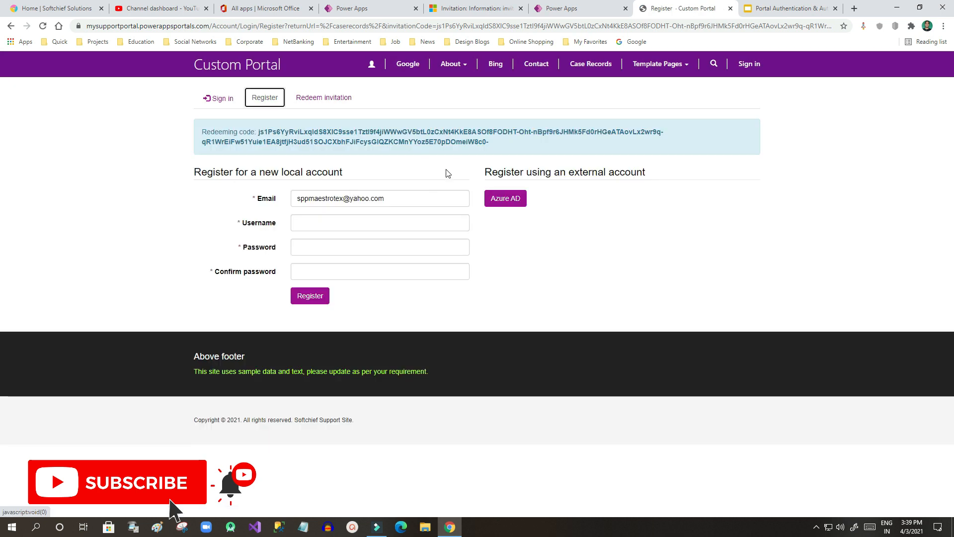
Step: Enter the username from autofill on the Register page, then go to the sign-in page
triple_click(386, 198)
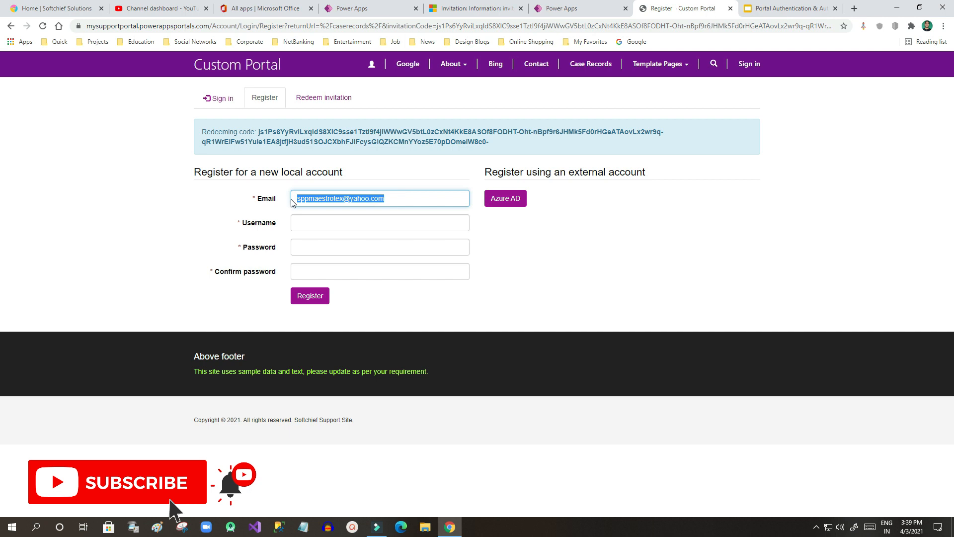
left_click(335, 222)
left_click(336, 248)
left_click(358, 258)
left_click(536, 272)
left_click(218, 98)
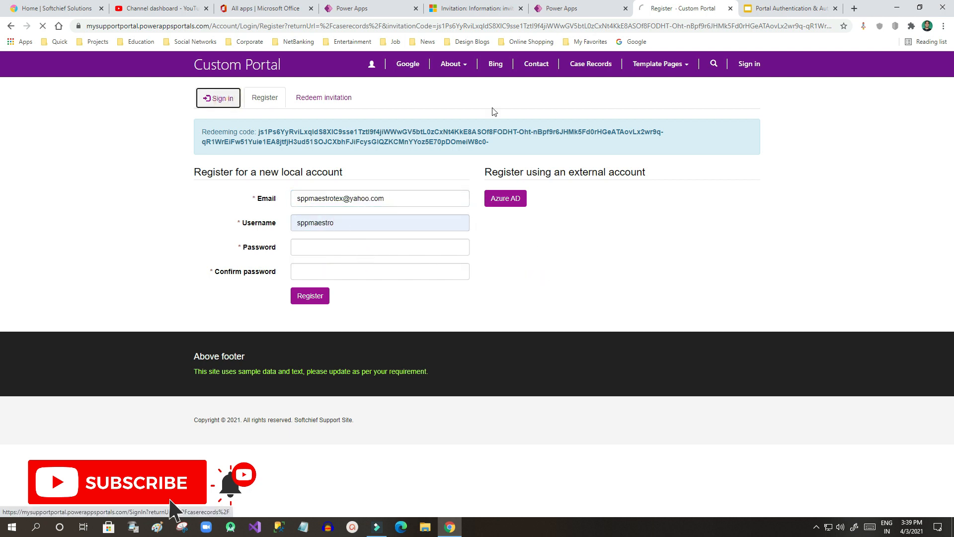
Step: On the Manage Authentication slide, highlight 'Contact' and the Invitation Auth bullet
left_click(774, 9)
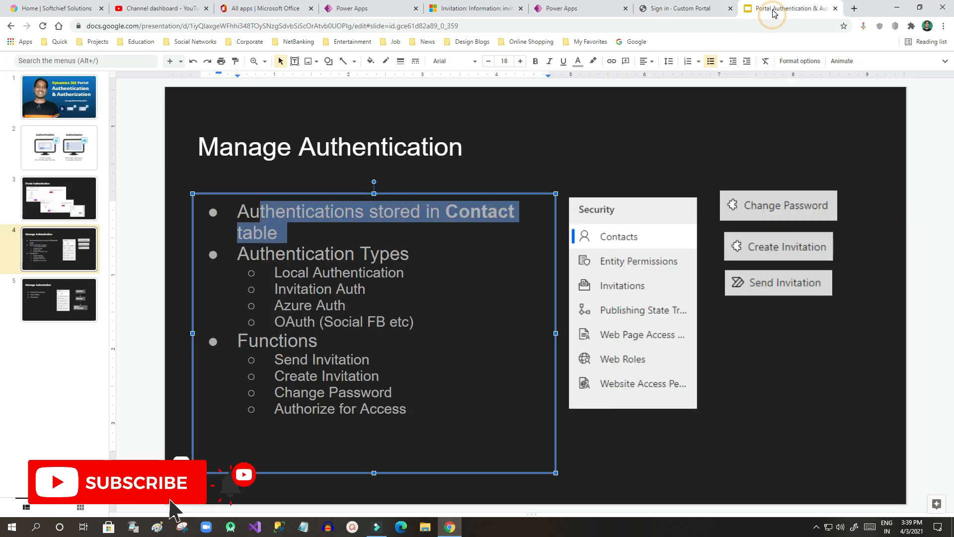
double_click(469, 213)
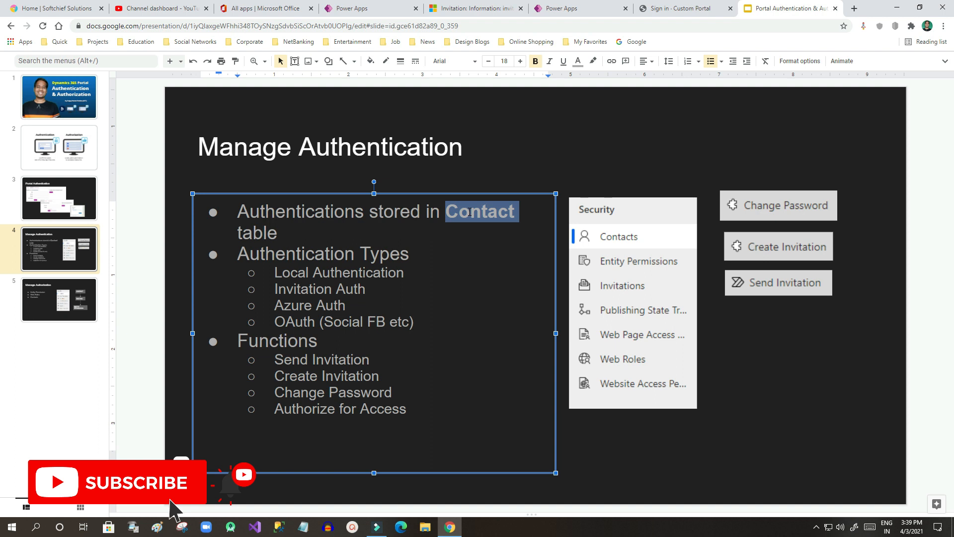
left_click(678, 464)
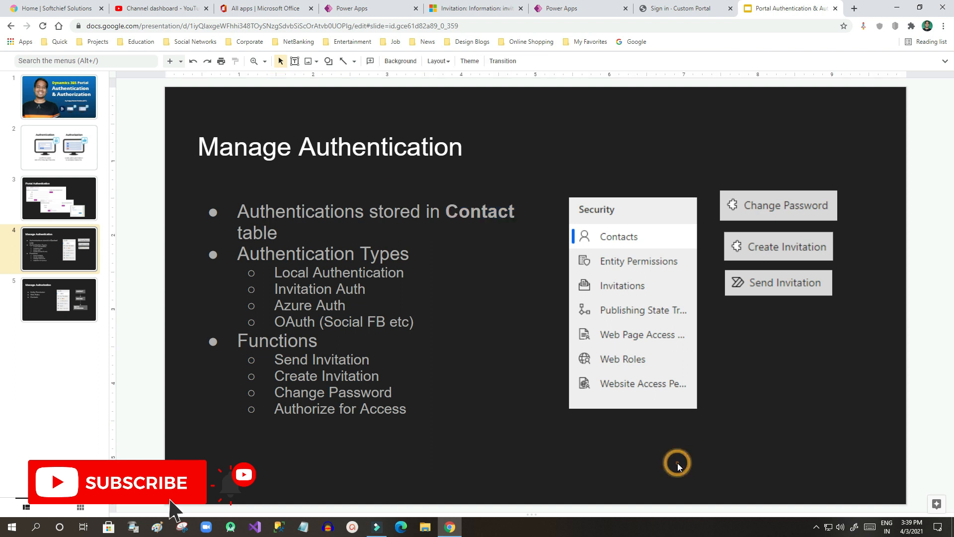
left_click(312, 278)
left_click_drag(291, 273, 396, 273)
left_click(395, 272)
left_click_drag(276, 289, 367, 288)
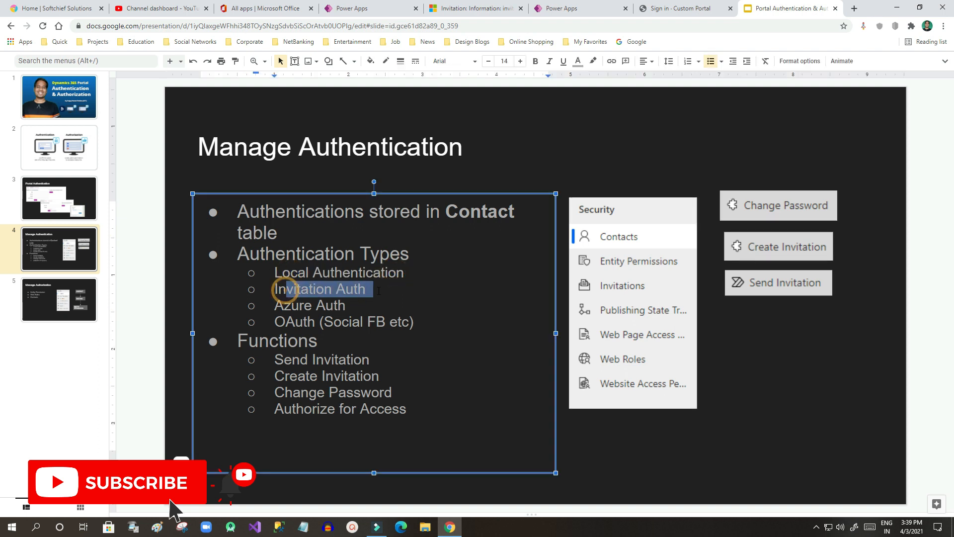
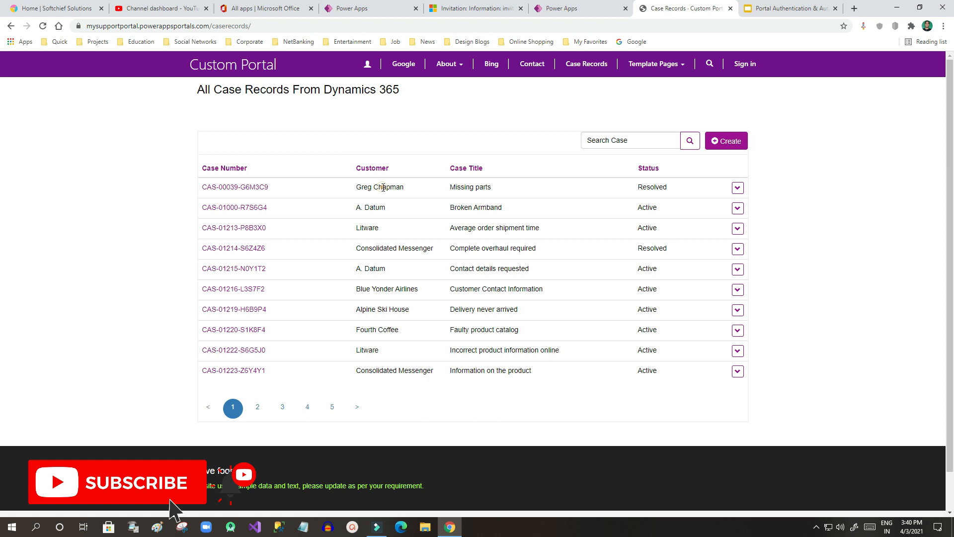
Step: Clear the highlight in the case table and switch to the authentication presentation slides
left_click(526, 334)
left_click(789, 8)
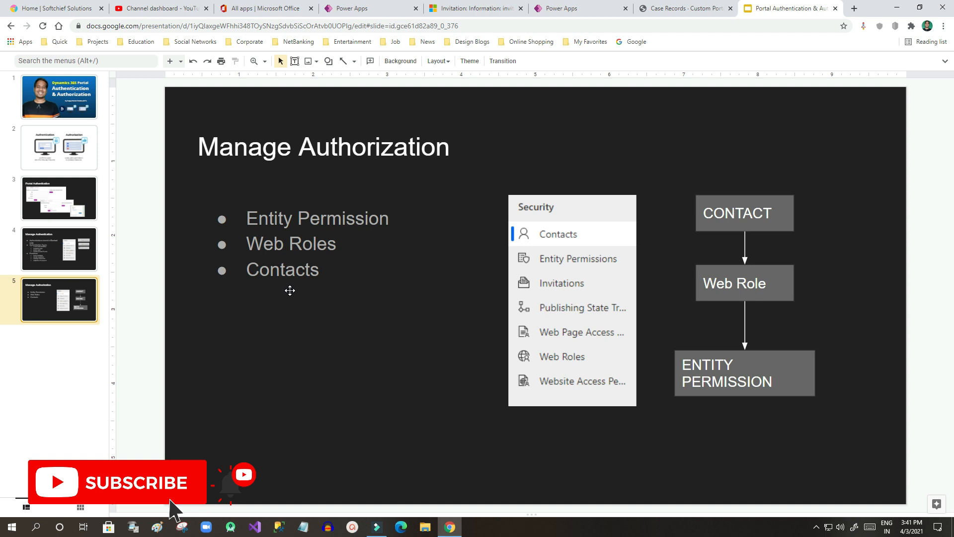
Step: Glance at the live Case Records page, then select its case list component in portal studio
left_click(685, 9)
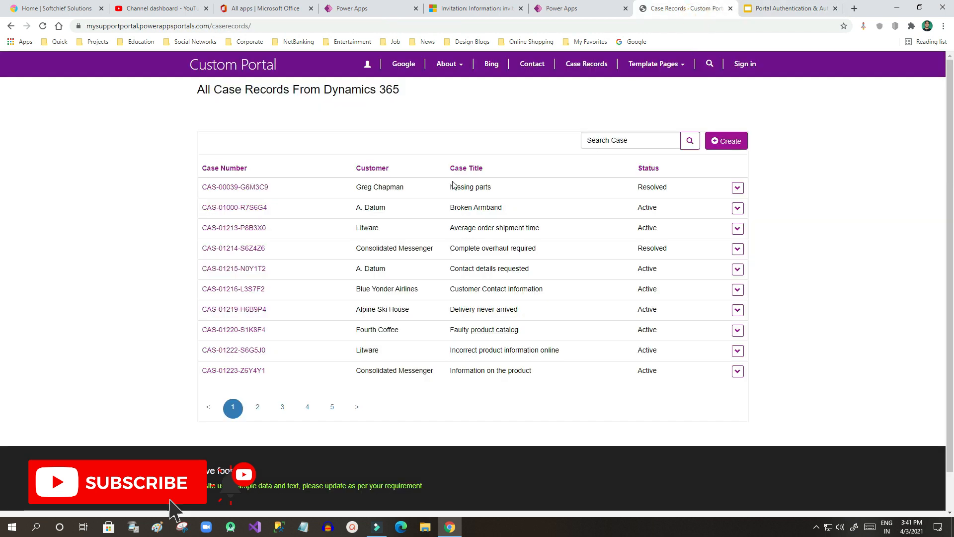
left_click(835, 208)
left_click(587, 8)
left_click(592, 261)
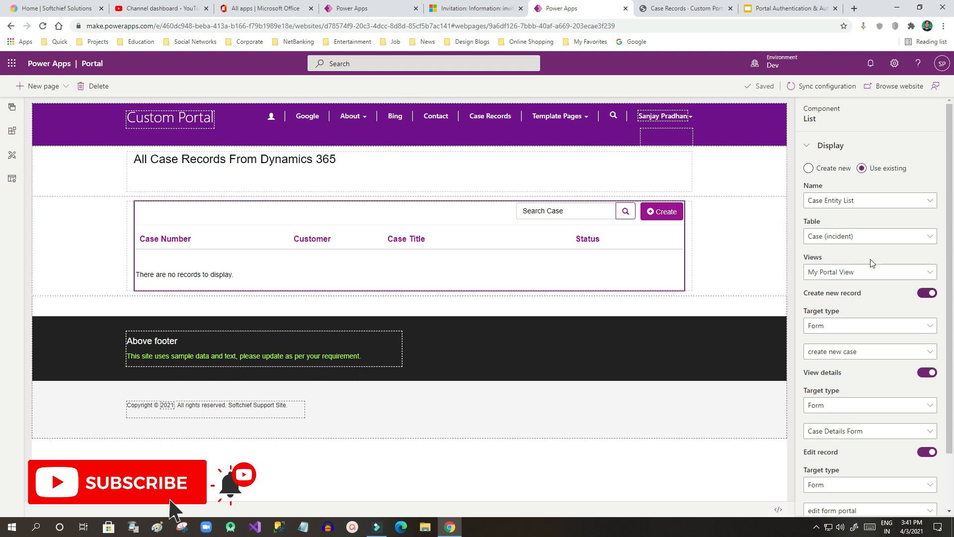
Step: Tick Enable table permissions under the case list's Settings and sync the configuration
scroll(894, 250, "down", 2)
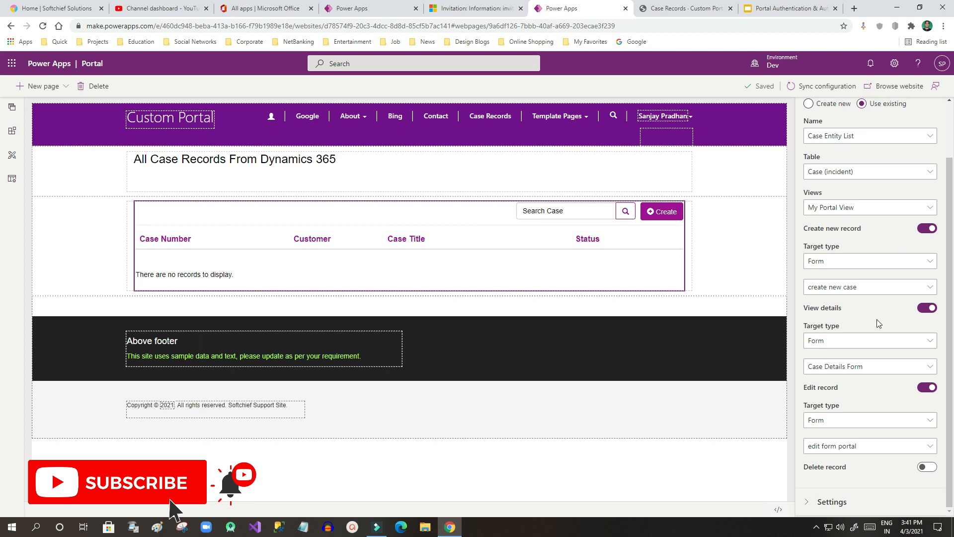
left_click(819, 501)
scroll(840, 477, "down", 2)
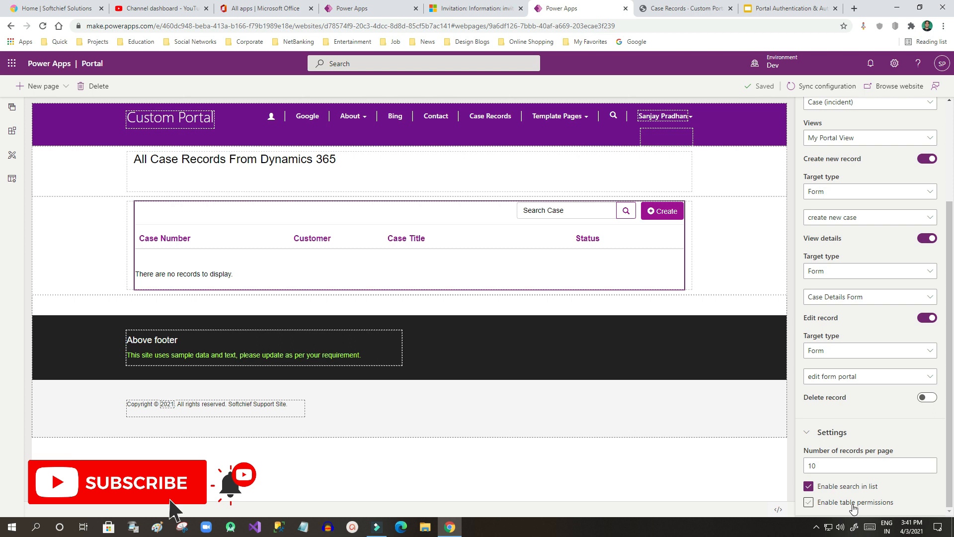
left_click(808, 503)
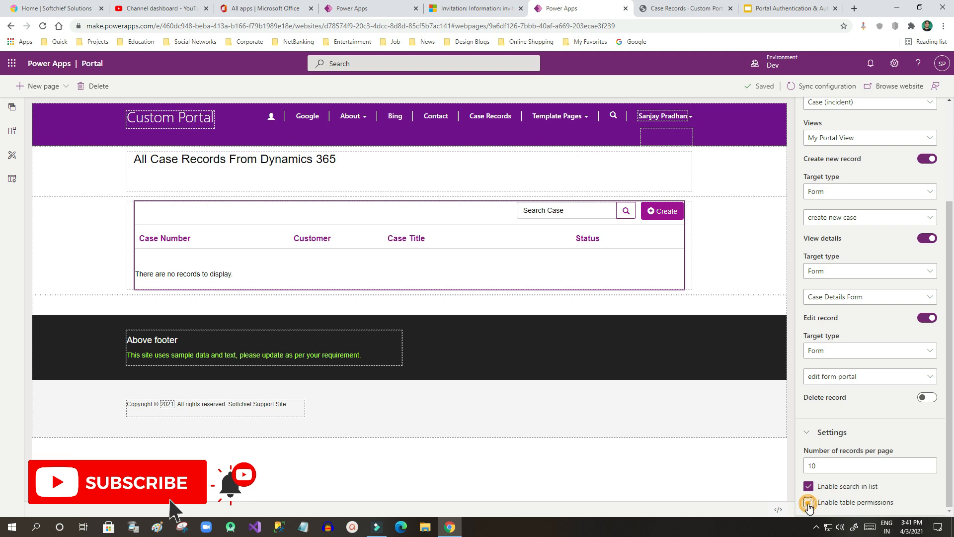
left_click(815, 88)
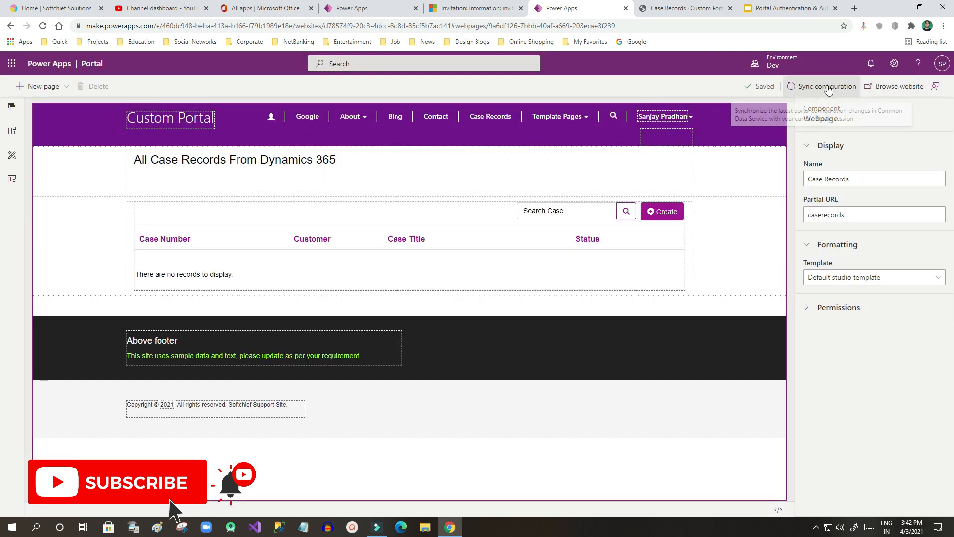
Step: Browse the live site and highlight the 'You don't have permissions to view these records.' warning
left_click(879, 93)
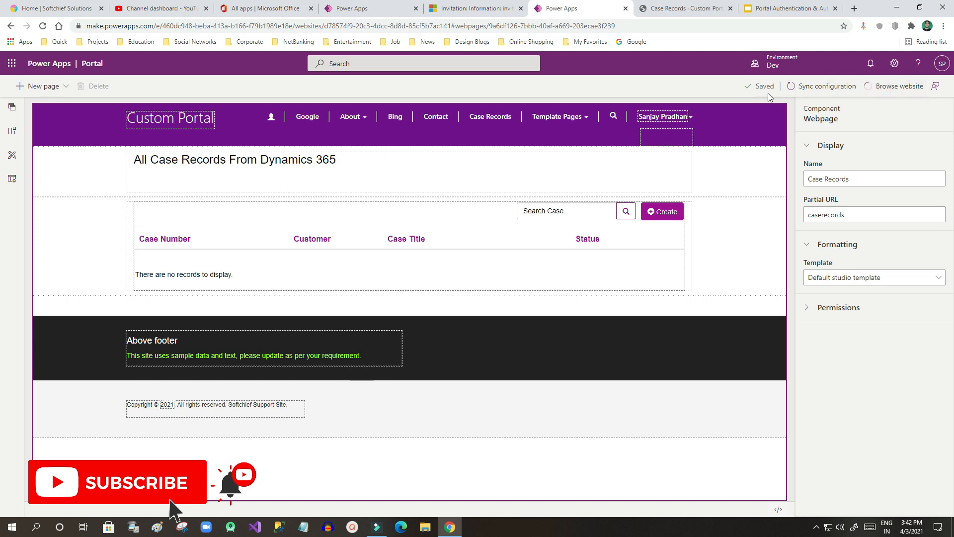
left_click(693, 9)
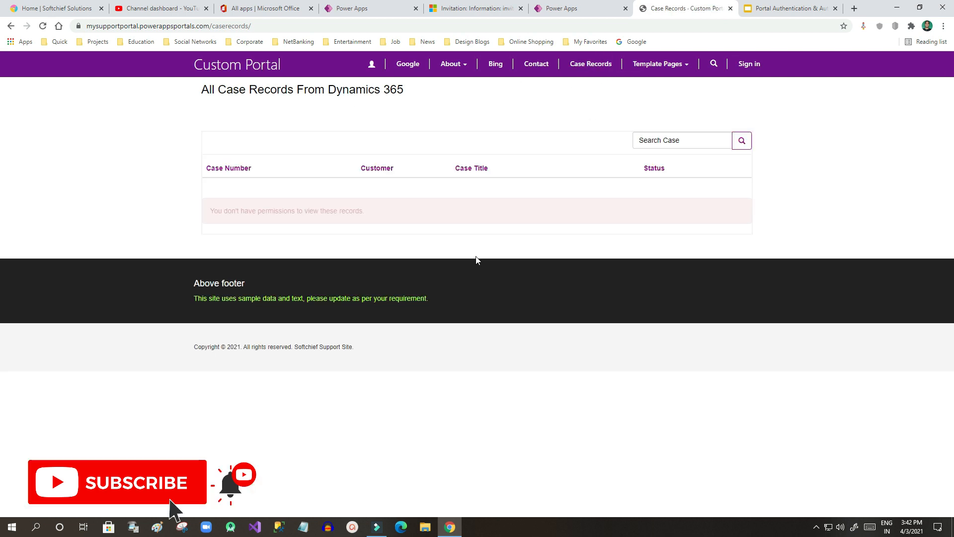
left_click(219, 208)
left_click_drag(219, 208, 439, 210)
left_click(339, 222)
left_click_drag(236, 211, 371, 213)
left_click(370, 211)
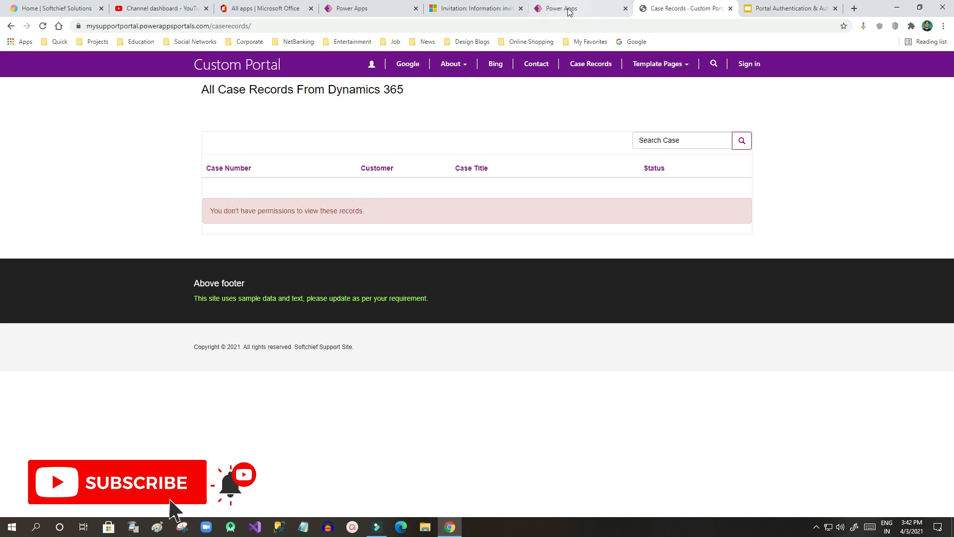
Step: In portal studio, recheck the page permissions and the case list's Settings
left_click(472, 9)
left_click(557, 9)
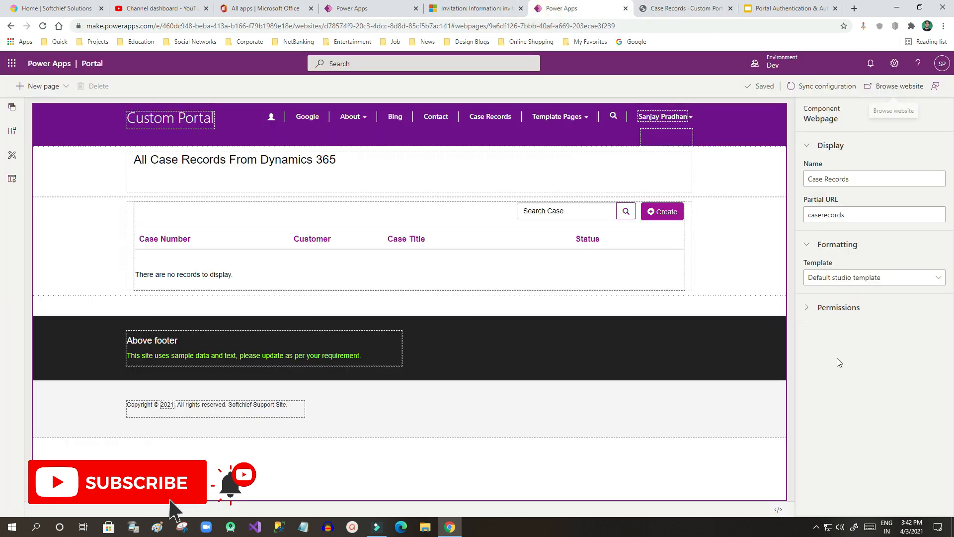
left_click(815, 307)
left_click(661, 264)
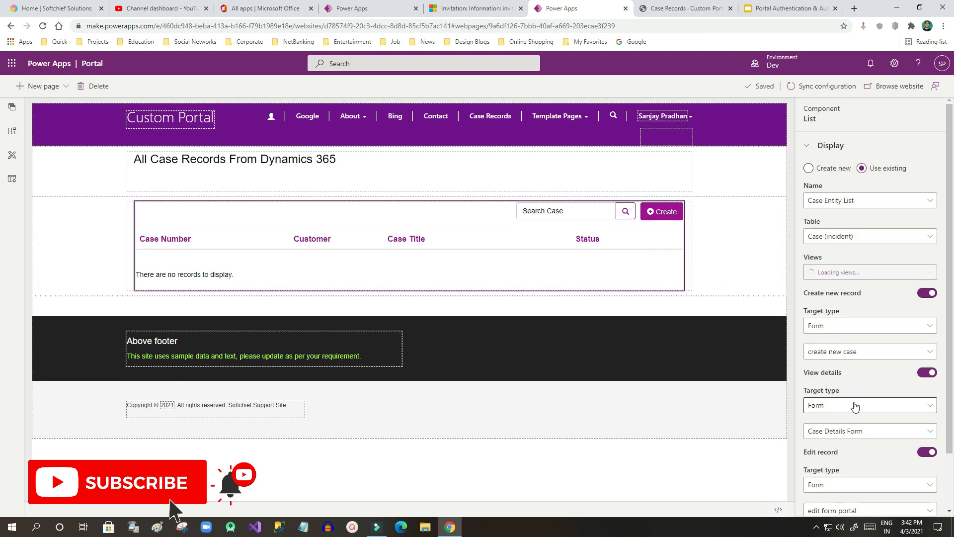
scroll(851, 404, "down", 2)
left_click(810, 501)
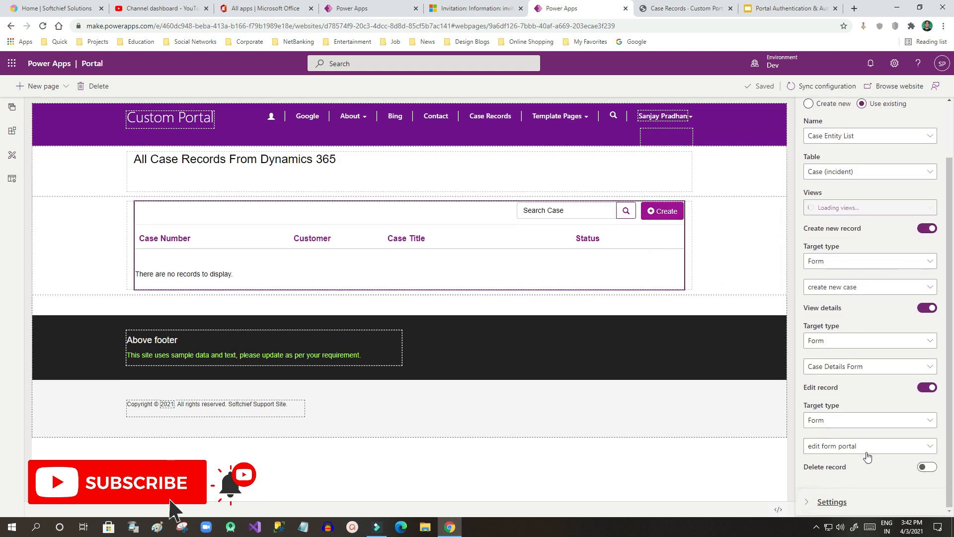
Step: On the live Case Records page, highlight the permissions warning message again
left_click(680, 9)
left_click_drag(209, 213, 383, 213)
left_click(383, 214)
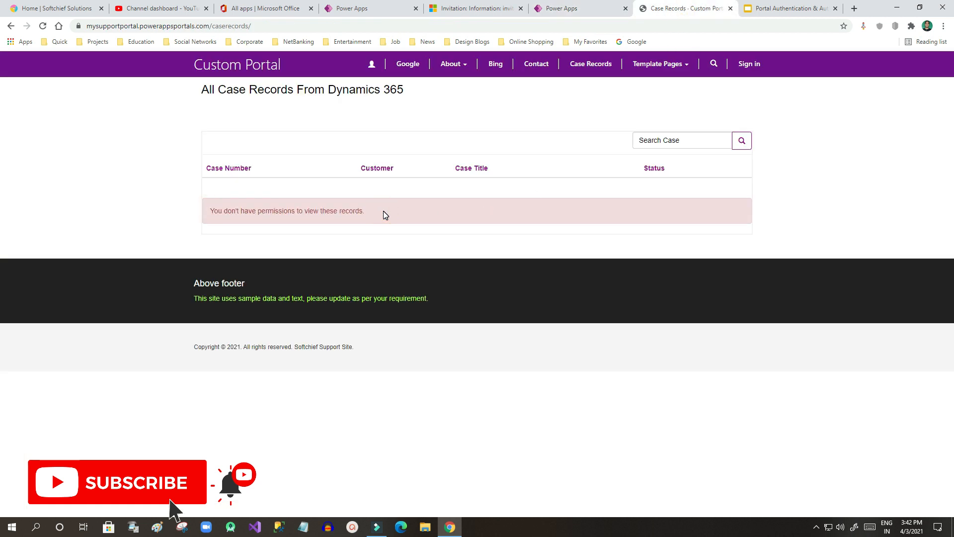
left_click_drag(208, 213, 363, 211)
left_click(363, 210)
left_click_drag(223, 212, 376, 213)
left_click(376, 213)
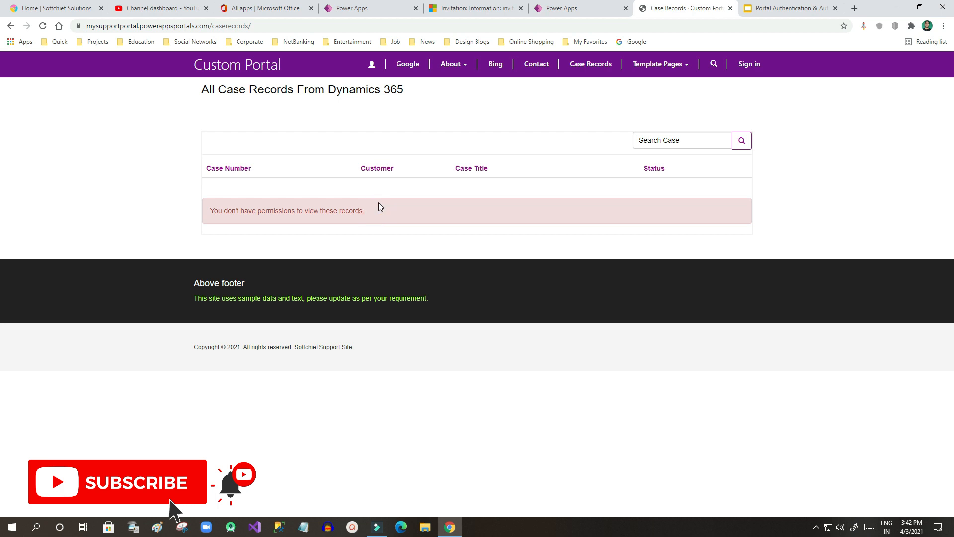
Step: Highlight the full Case Records page URL, then the whole permissions warning sentence
left_click(229, 27)
left_click(261, 26)
left_click_drag(295, 27, 75, 32)
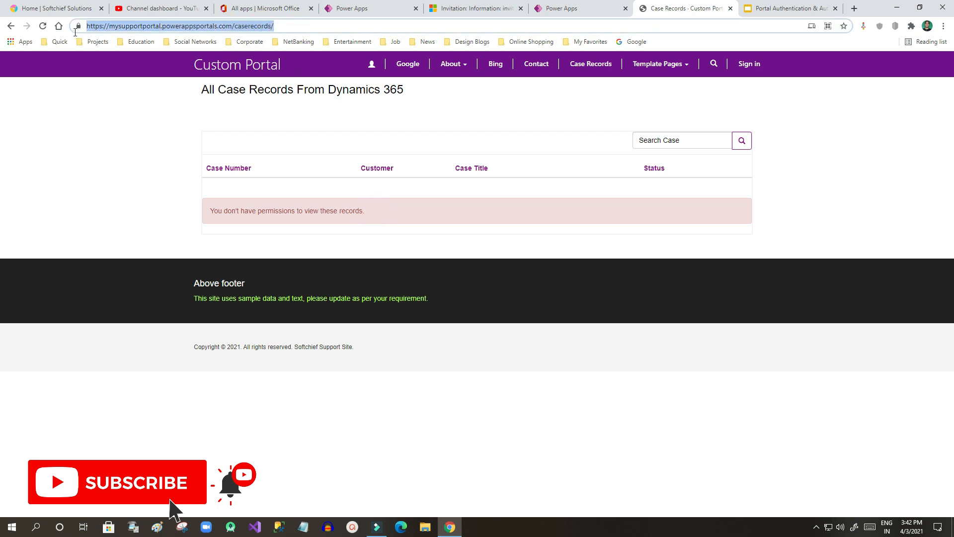
left_click(291, 25)
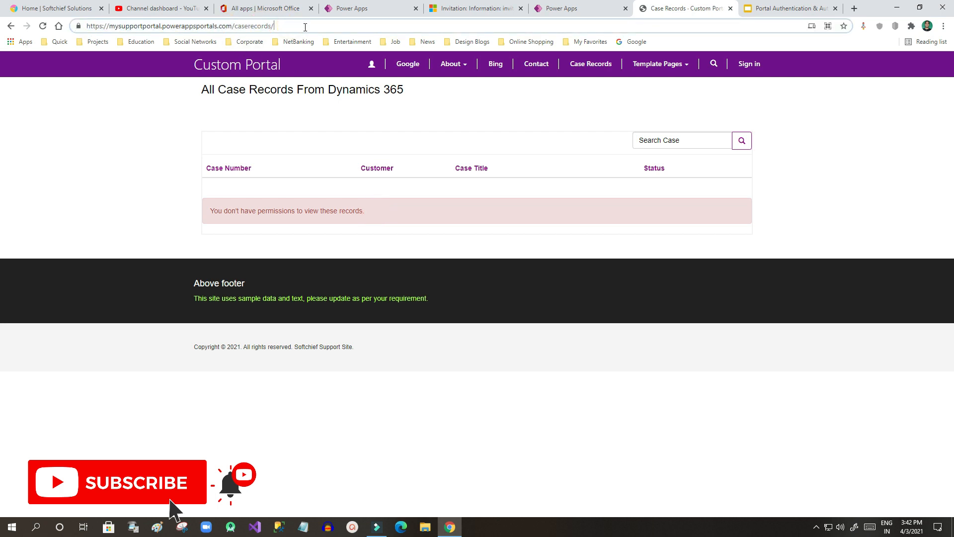
mouse_move(213, 211)
left_mouse_down()
mouse_move(351, 211)
mouse_move(215, 211)
left_mouse_up()
left_click(424, 208)
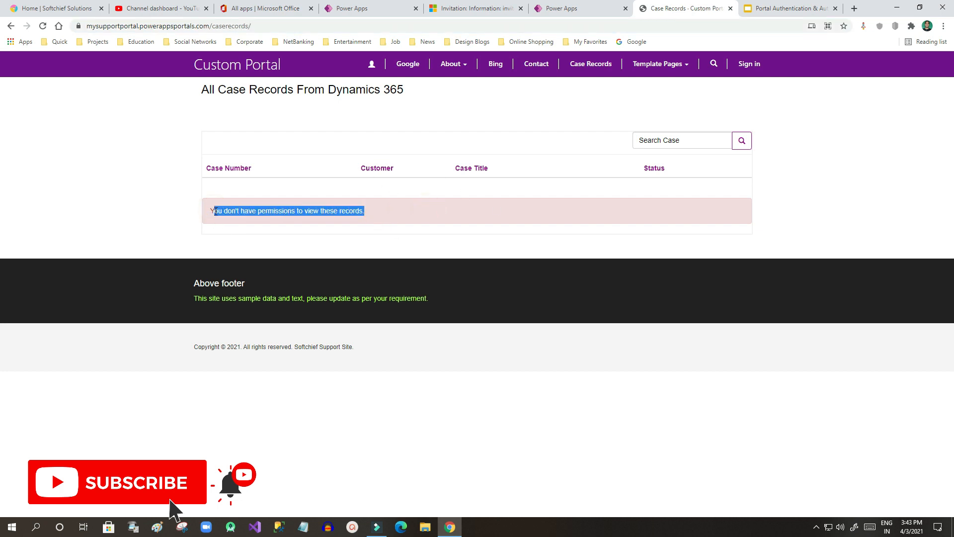
Step: Flip to portal studio and back to the live Case Records page, clearing the highlight
left_click(472, 8)
left_click(577, 8)
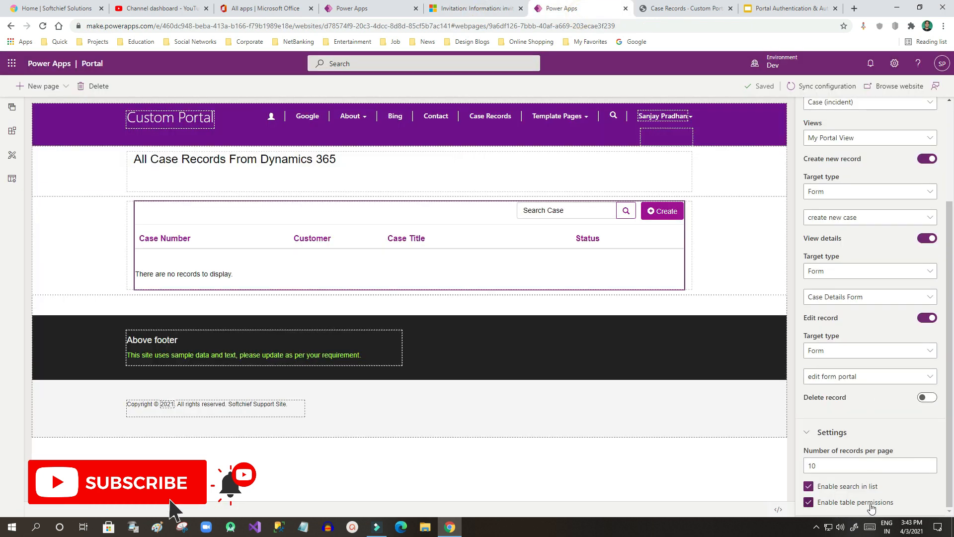
left_click(662, 6)
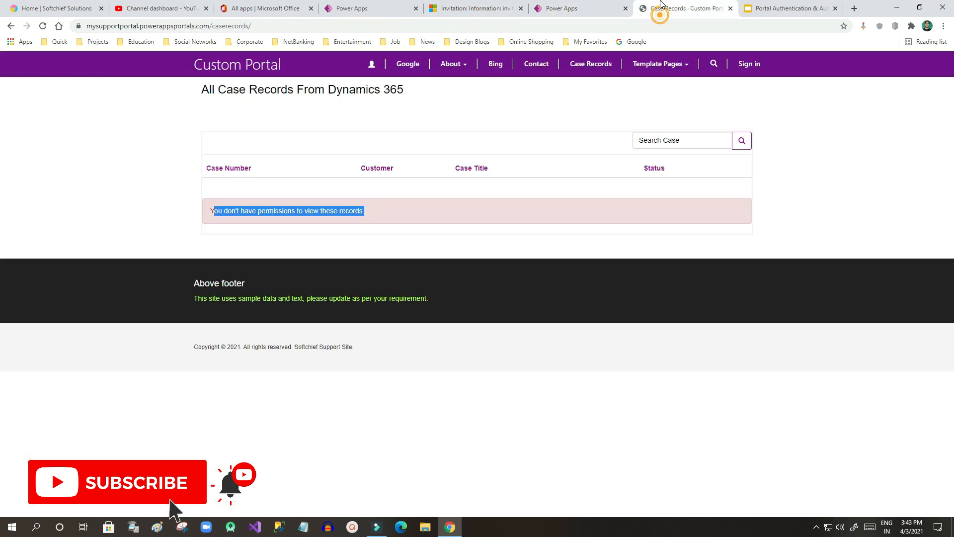
left_click(764, 133)
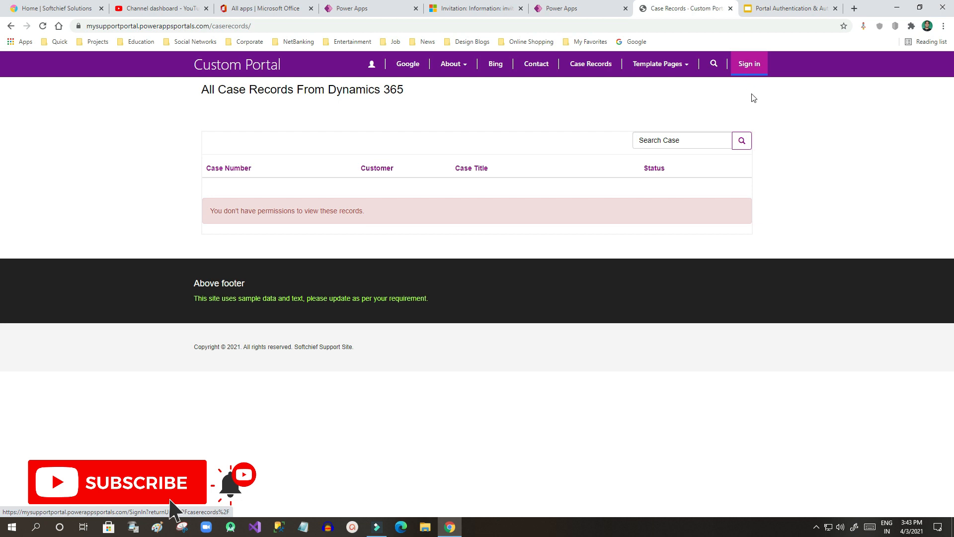
Step: Sign in to the portal with the saved user name suggestion and its password
left_click_drag(223, 209, 381, 208)
left_click(381, 208)
left_click(751, 68)
left_click(329, 159)
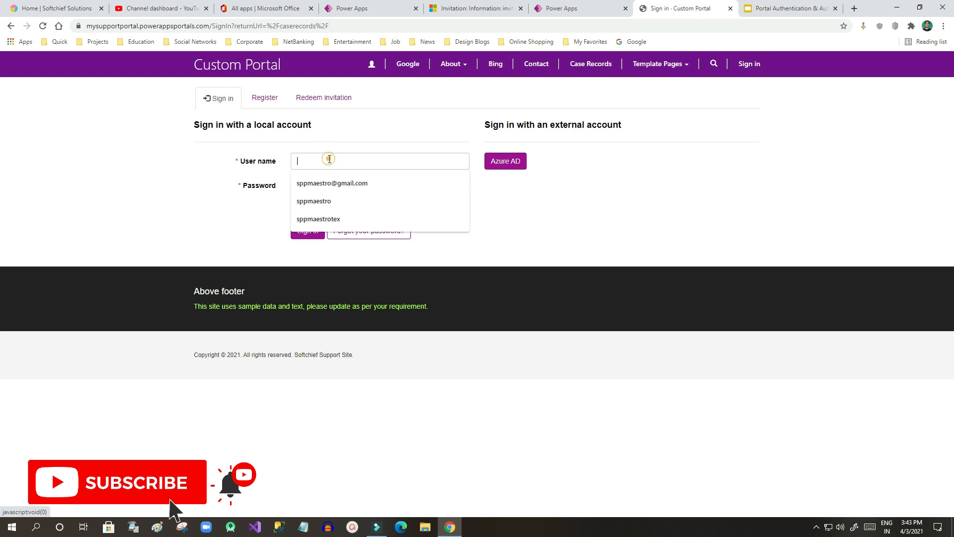
left_click(334, 183)
left_click(318, 187)
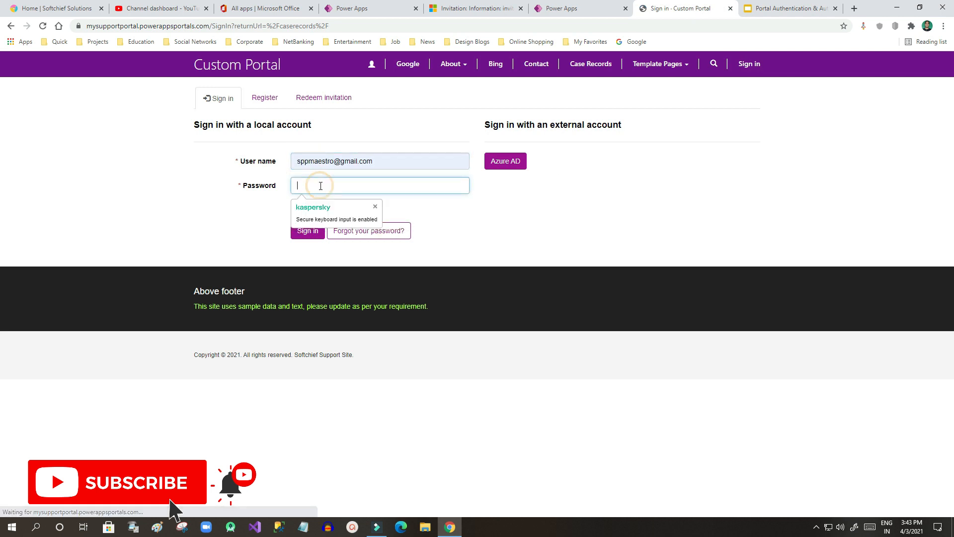
type("••••••••")
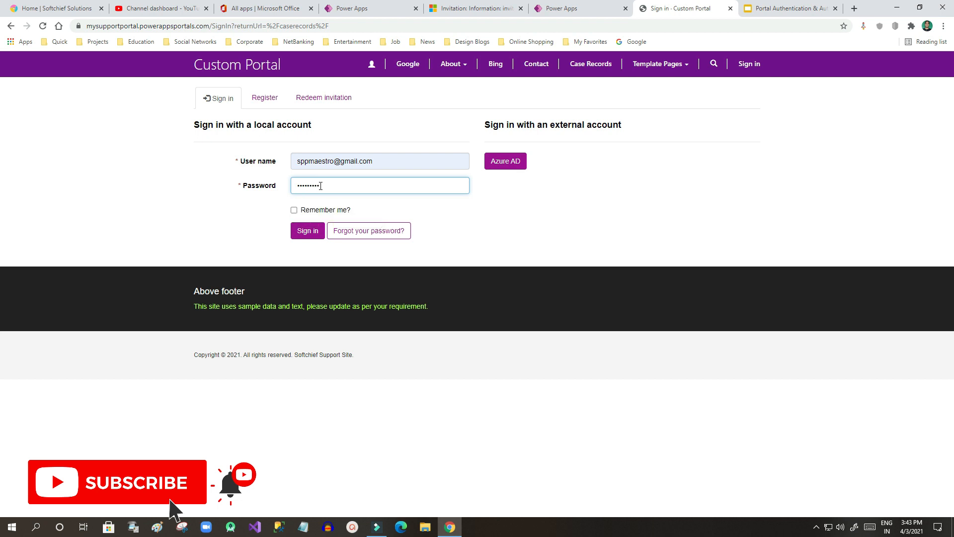
left_click(322, 227)
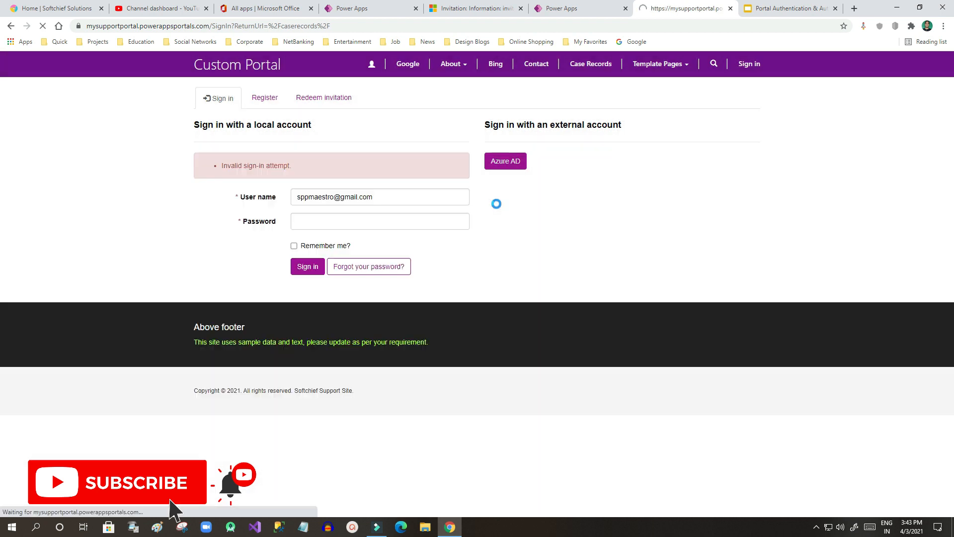
Step: After the rejected e-mail login, remove the domain part from the user name and sign in again
left_click(354, 200)
left_click_drag(390, 200, 279, 201)
left_click(383, 191)
mouse_move(392, 195)
left_mouse_down()
mouse_move(282, 195)
mouse_move(409, 195)
left_mouse_up()
left_click(344, 198)
key("BackSpace")
key("Tab")
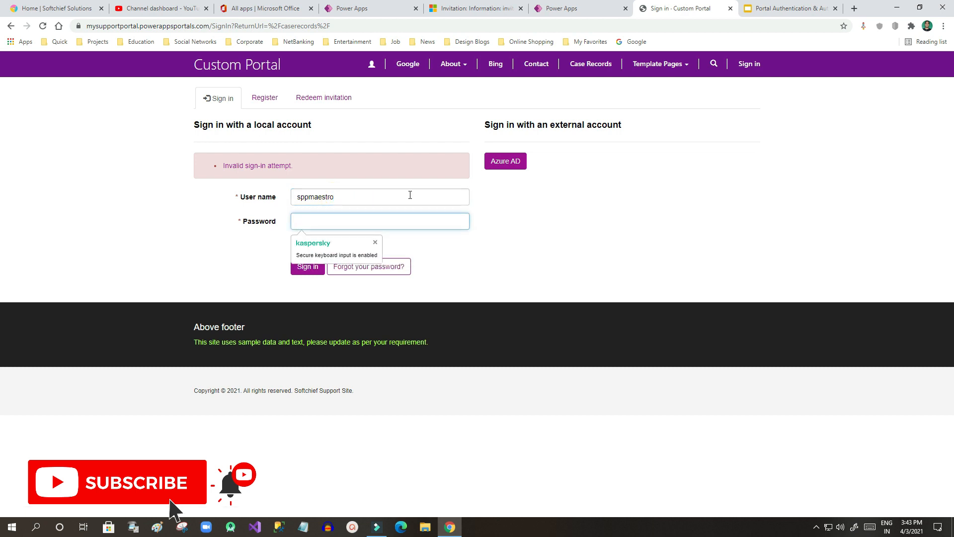
type("•••••••")
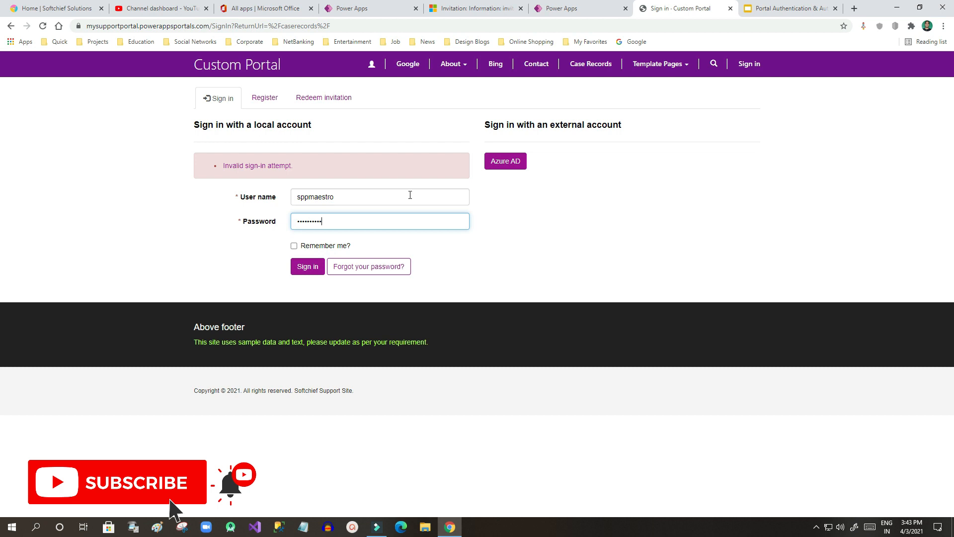
key("Return")
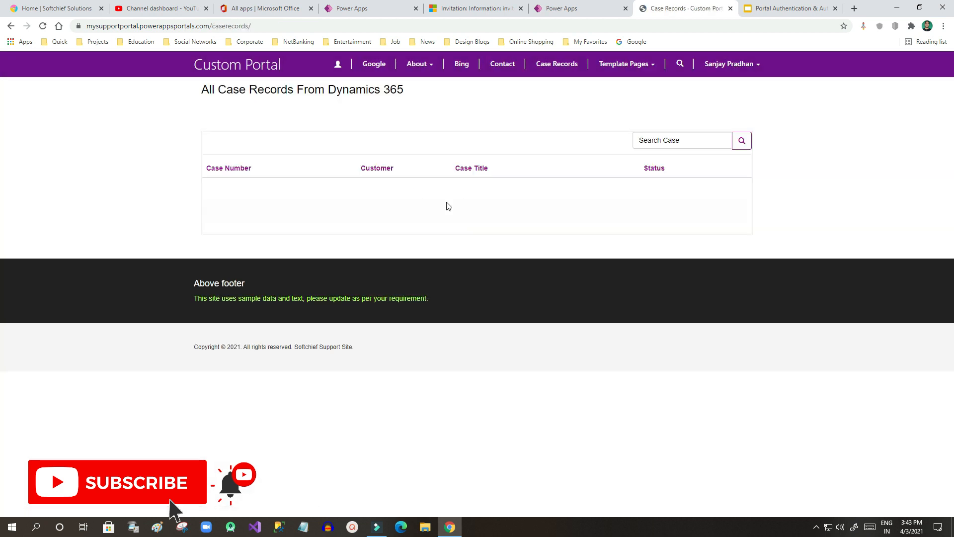
Step: Highlight the no-permission message on the signed-in Case Records page
left_click_drag(211, 210, 387, 213)
left_click(291, 217)
left_click_drag(213, 209, 393, 210)
left_click(393, 210)
left_click_drag(249, 209, 381, 210)
left_click(381, 211)
left_click_drag(224, 210, 415, 212)
left_click(413, 213)
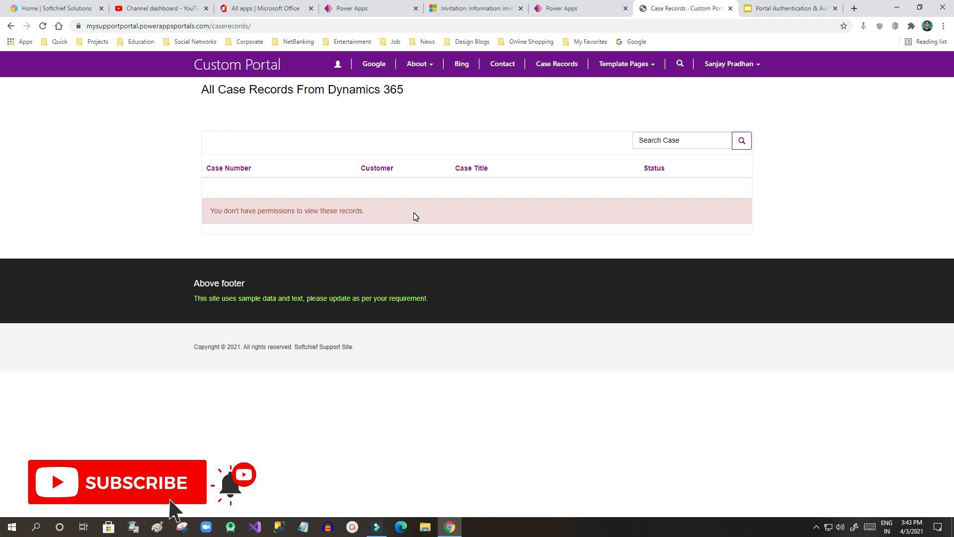
Step: Check the signed-in account menu, then return to the portal studio editor for Case Records
left_click(752, 73)
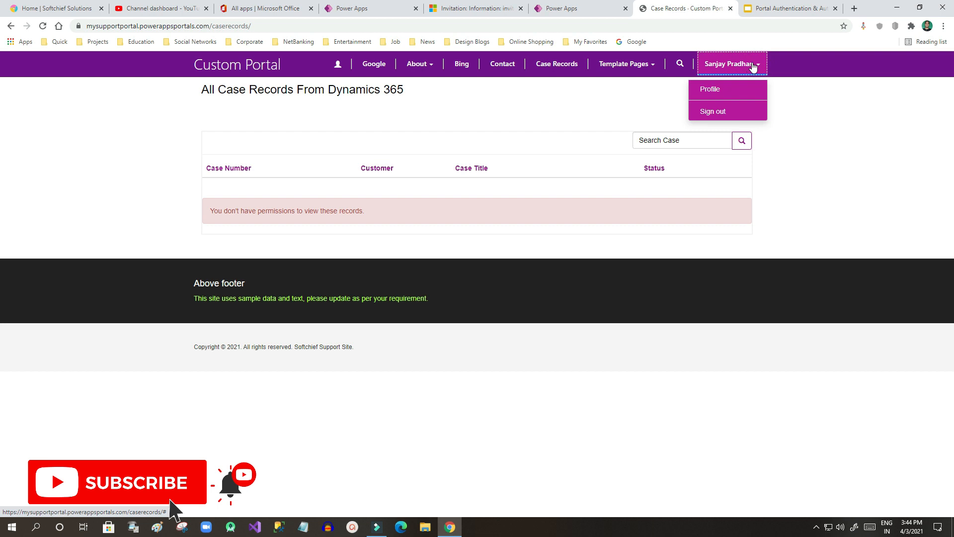
left_click(753, 64)
left_click(777, 104)
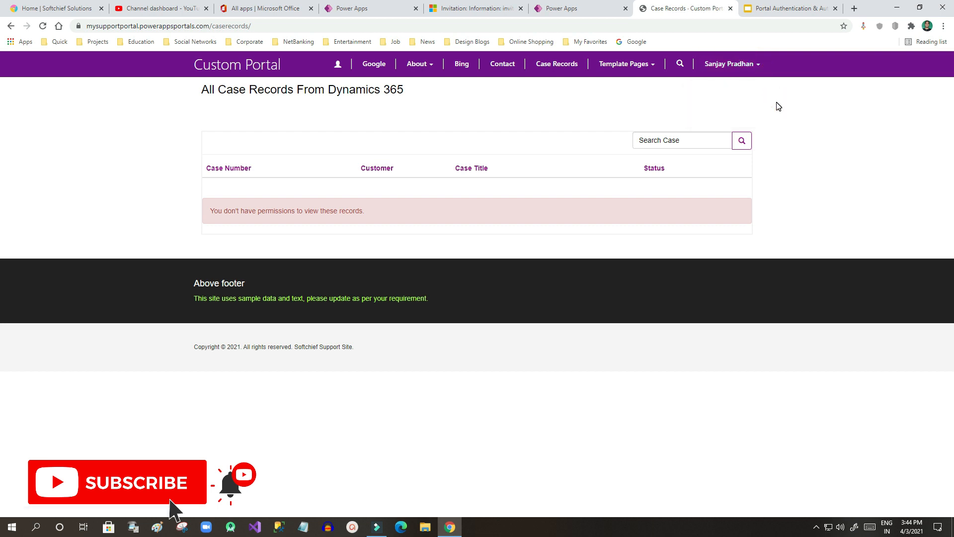
left_click(590, 9)
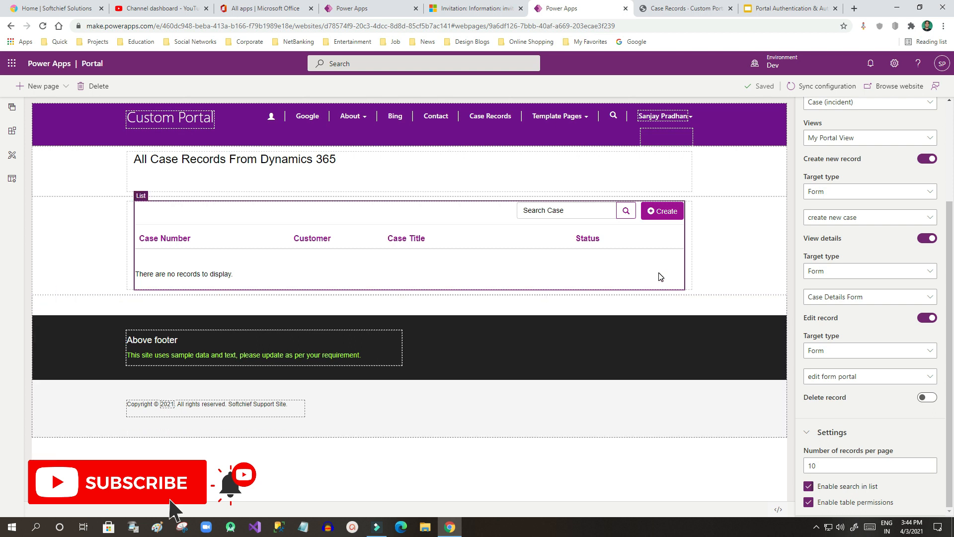
Step: Open the Active Entity Permissions list in Dynamics 365 Portal Management, briefly rechecking the portal studio
left_click(470, 8)
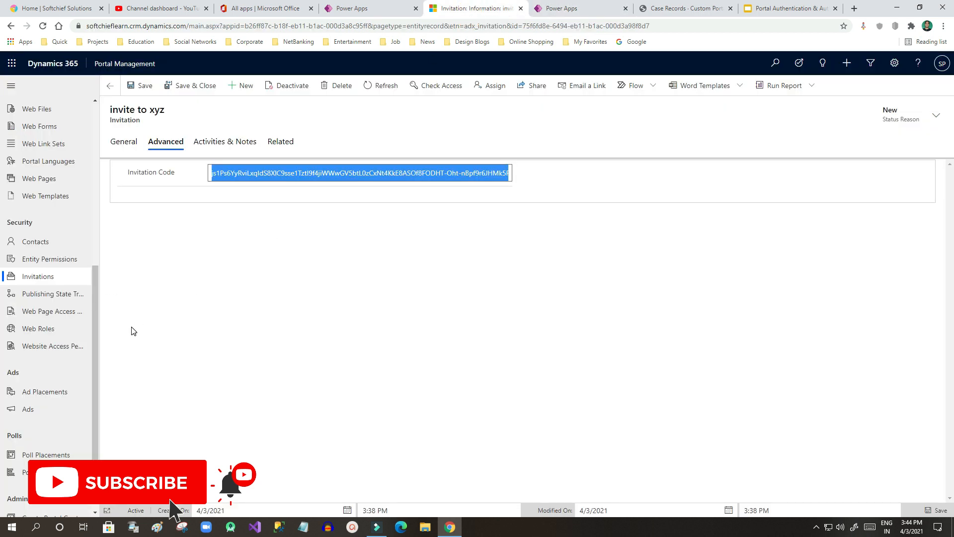
left_click(50, 260)
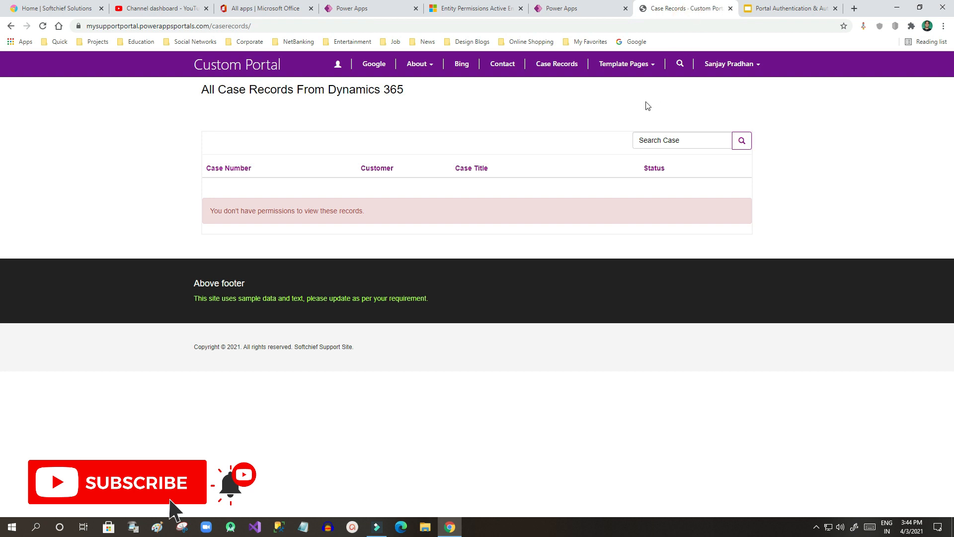
left_click(594, 11)
left_click(561, 278)
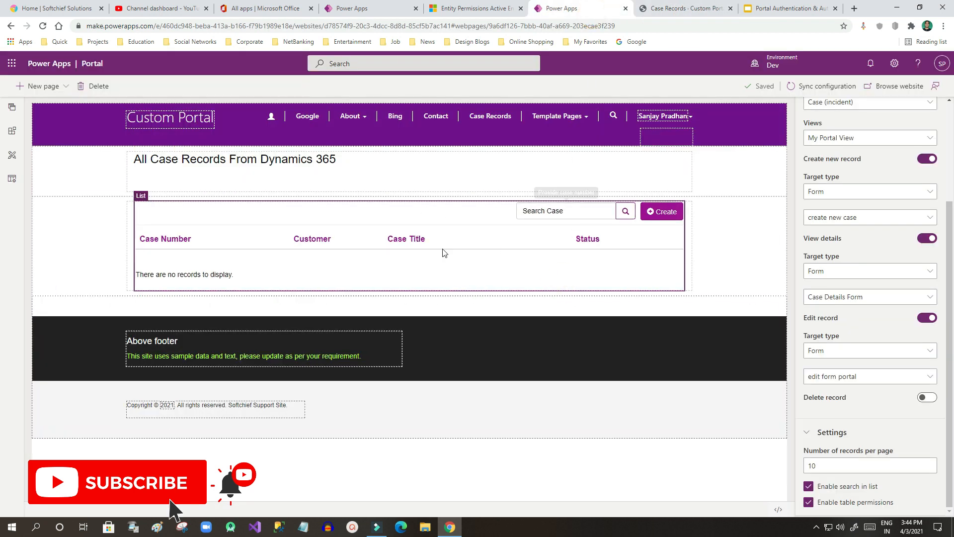
left_click(475, 10)
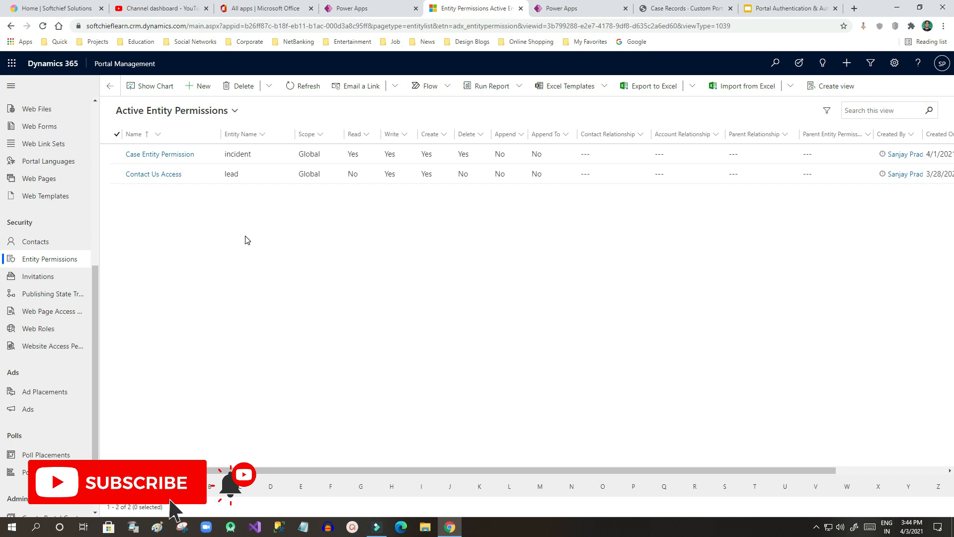
Step: Create a new entity permission named 'New Case Entity Permission'
left_click(196, 88)
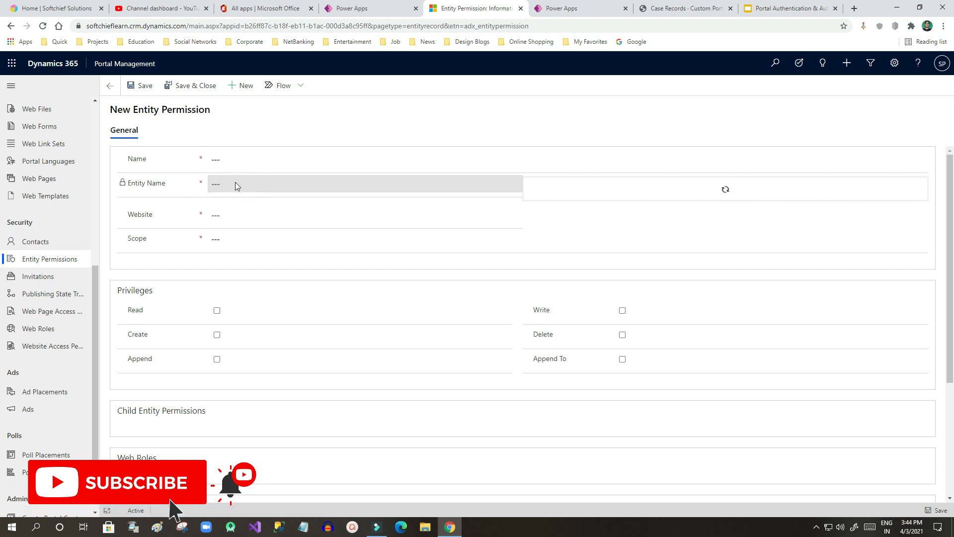
left_click(228, 159)
left_click(226, 156)
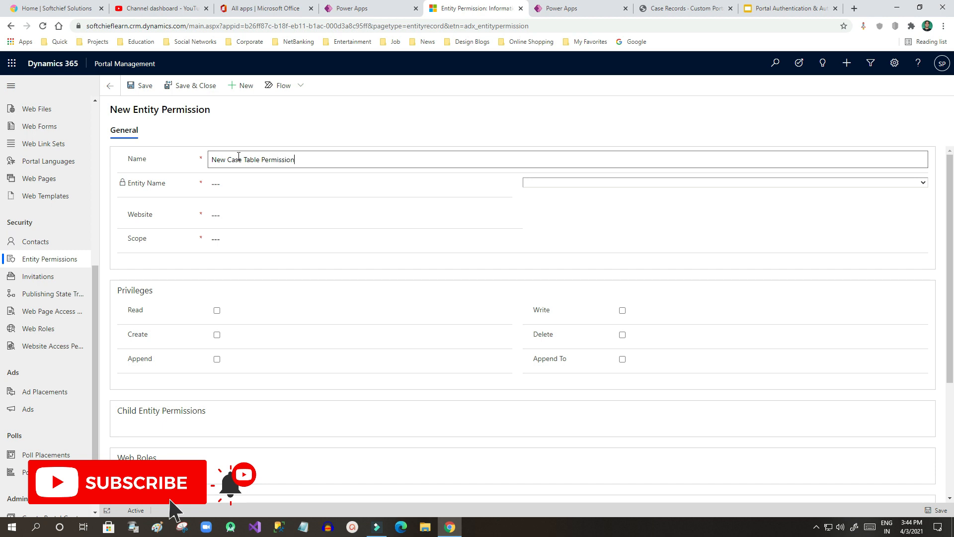
left_click(271, 178)
triple_click(298, 159)
left_click(300, 158)
double_click(251, 160)
type("Entity")
Step: Set the permission's entity to Case (incident) and website to Custom Portal
left_click(642, 183)
type("case")
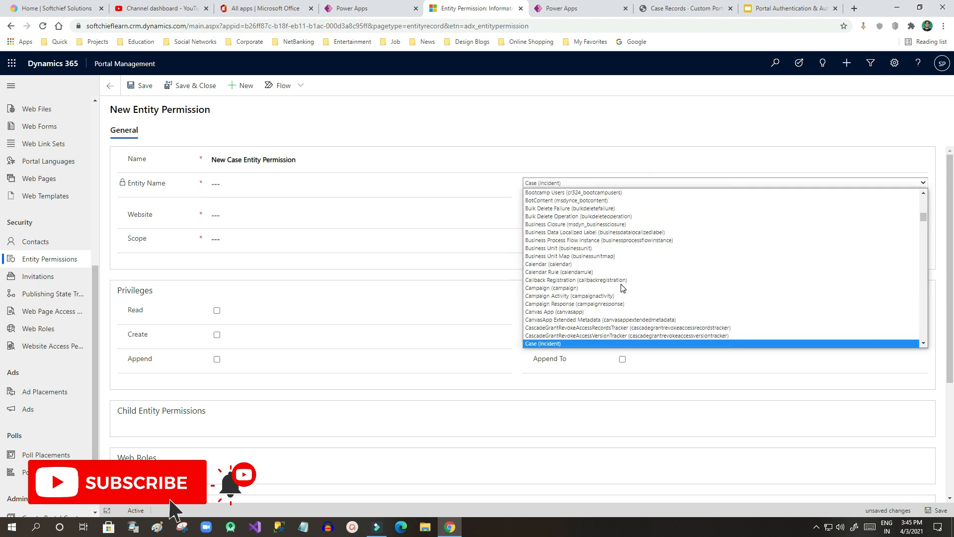
left_click(591, 342)
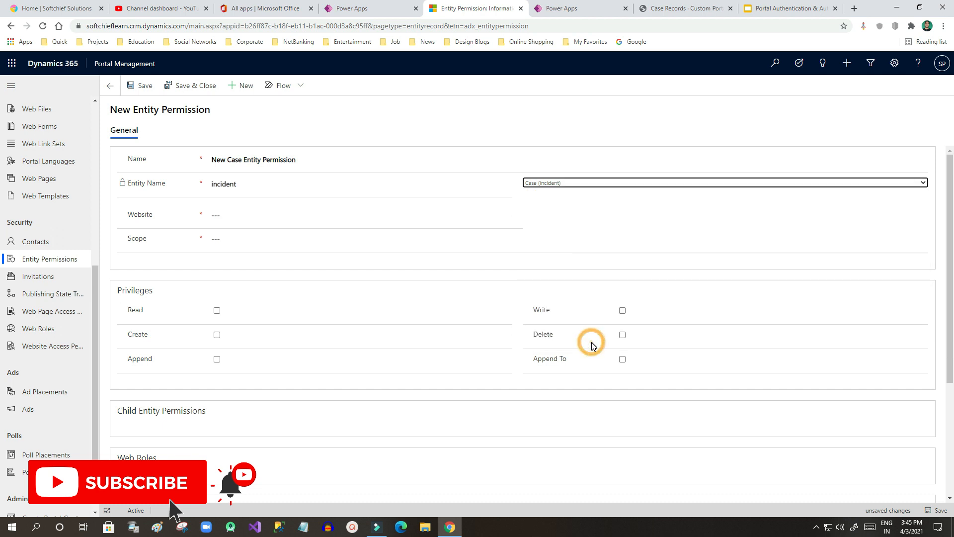
left_click(260, 216)
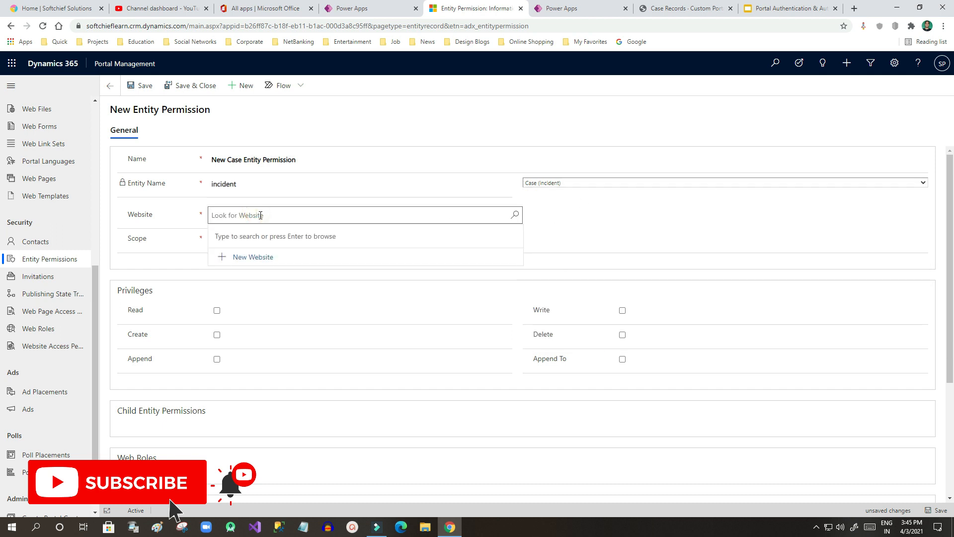
left_click(514, 215)
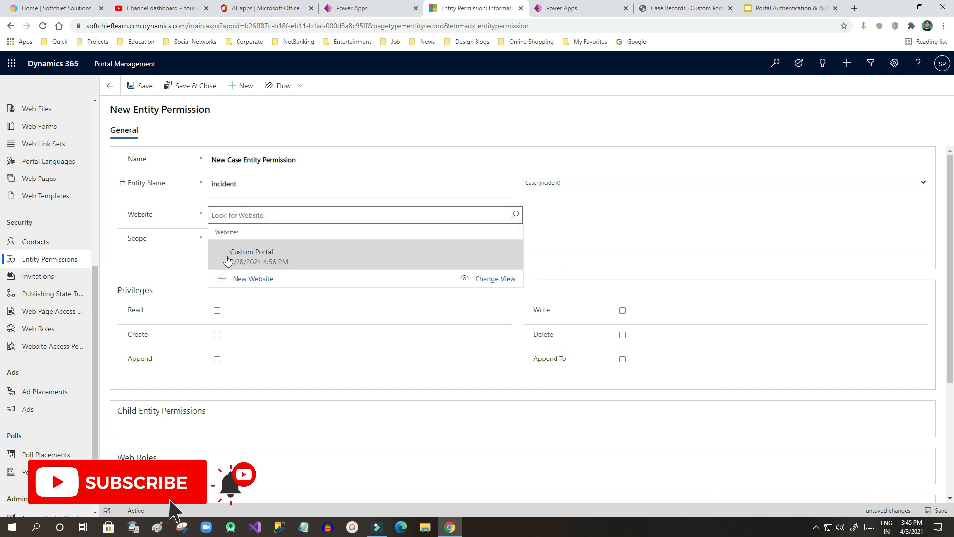
left_click(279, 259)
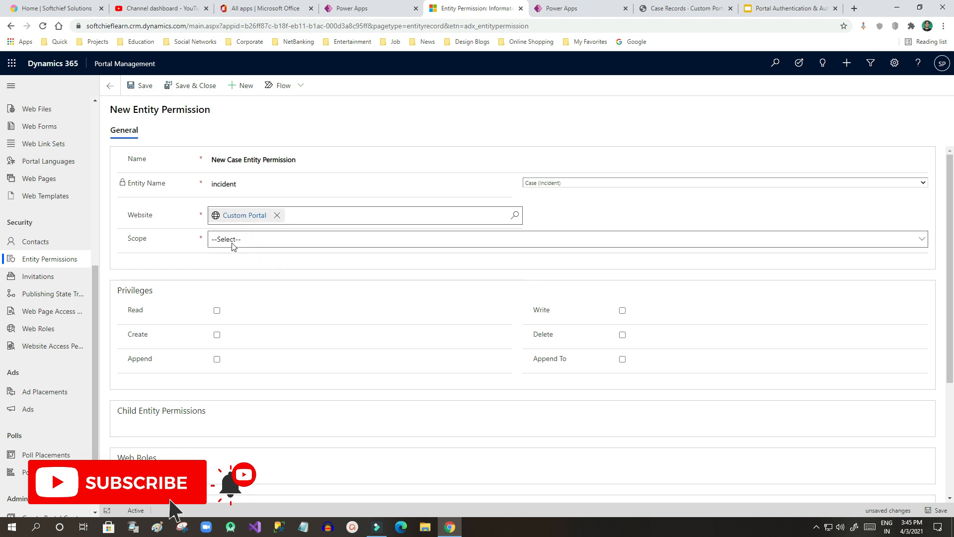
Step: Give it Global scope with the Read privilege and save the record
left_click(255, 240)
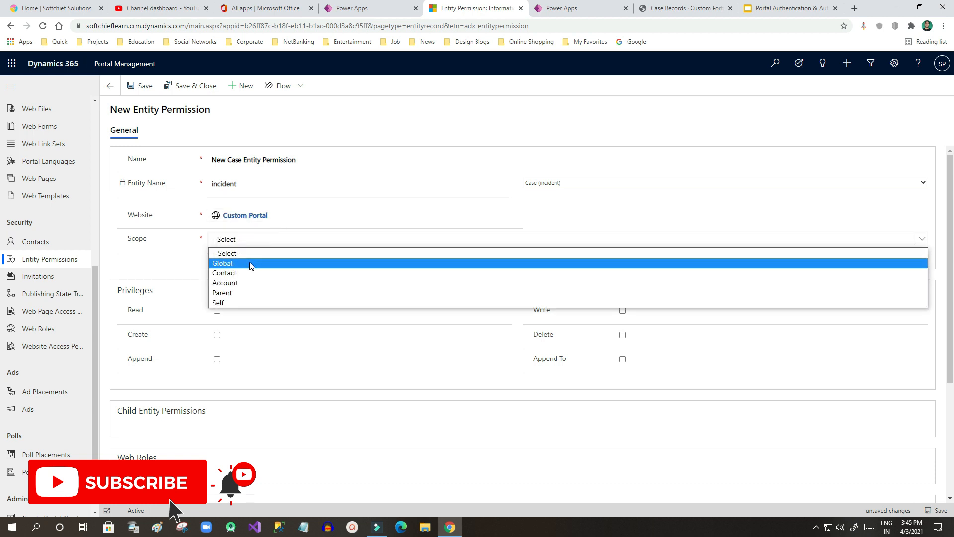
left_click(249, 263)
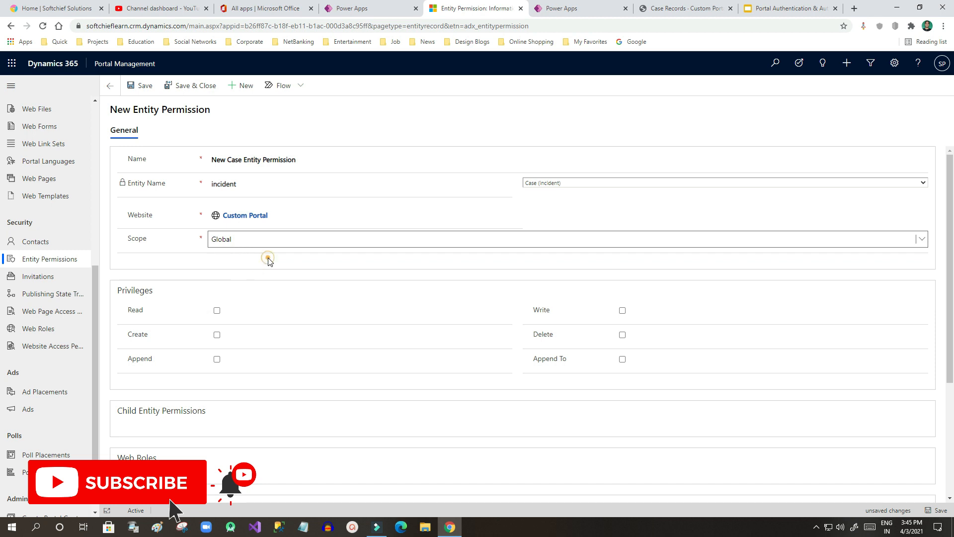
scroll(353, 267, "down", 1)
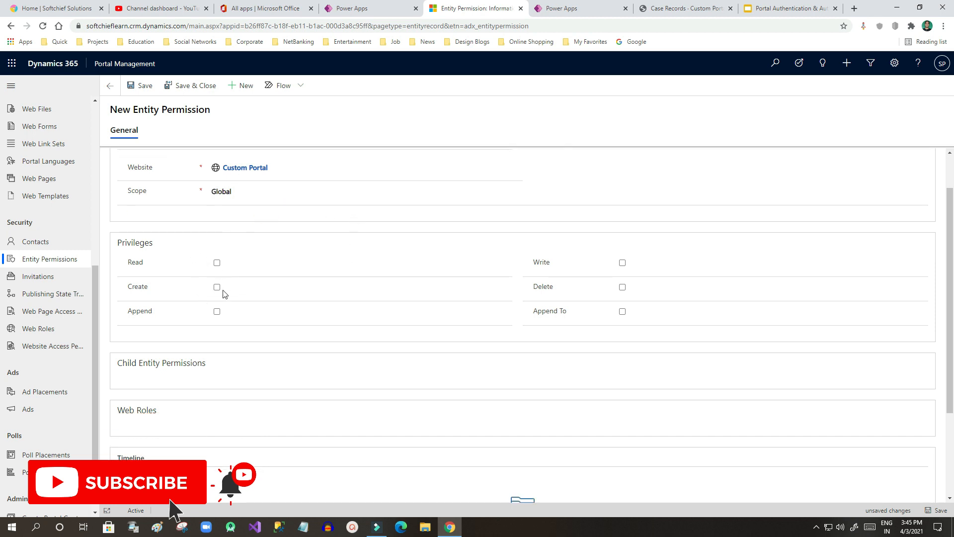
scroll(329, 281, "up", 1)
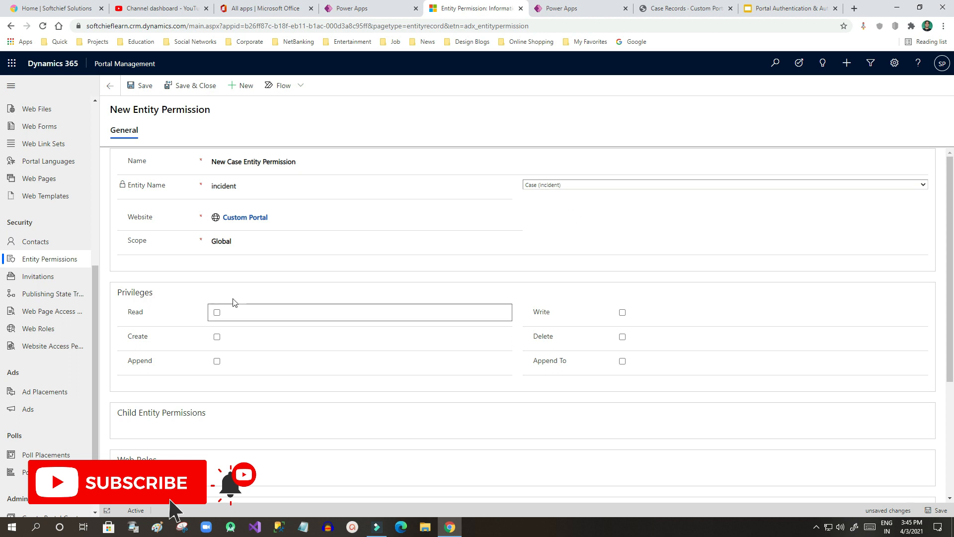
left_click(217, 313)
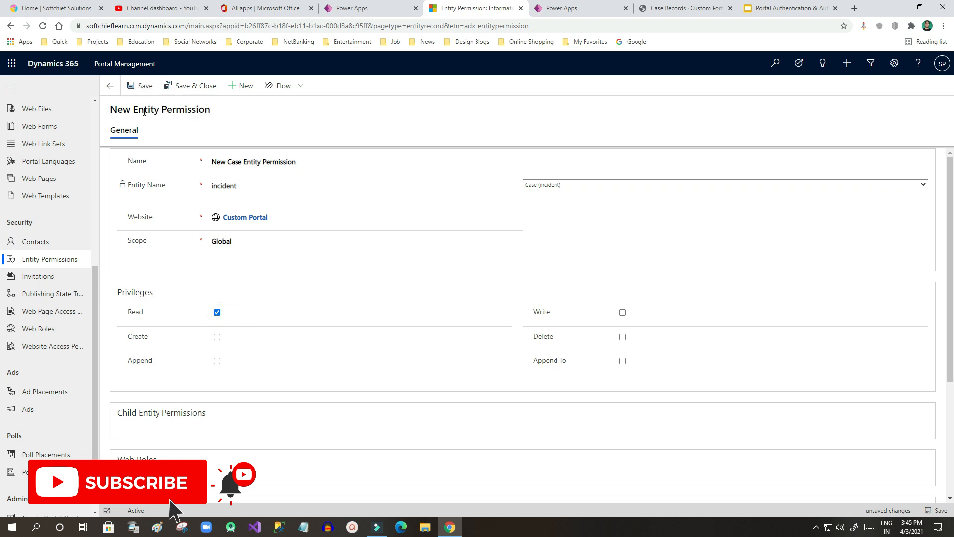
left_click(143, 87)
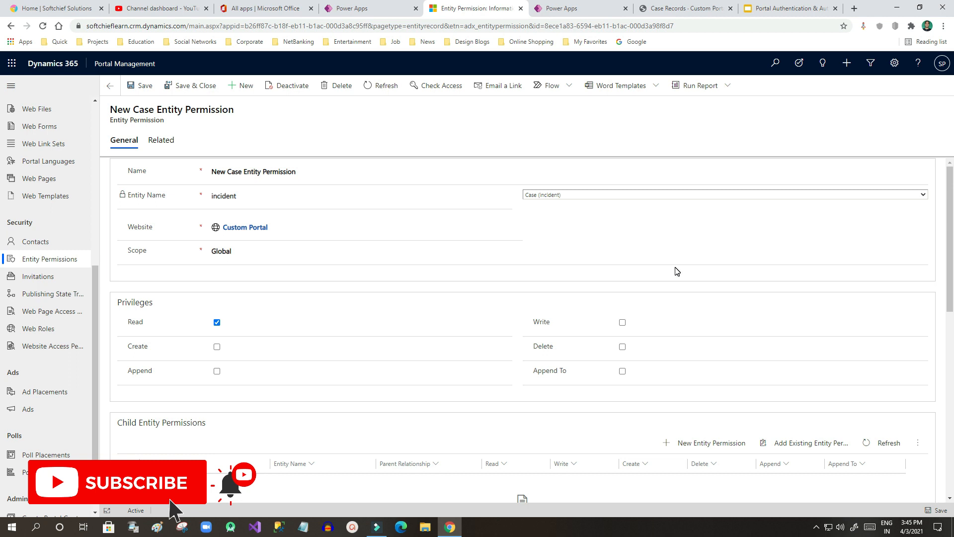
left_click(162, 142)
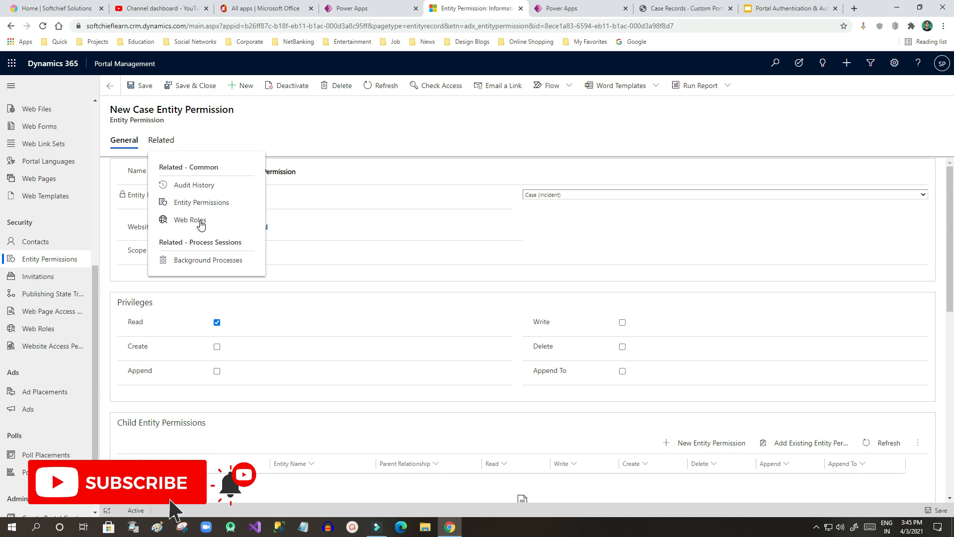
Step: Associate the Authenticated Users web role with the New Case Entity Permission
left_click(200, 223)
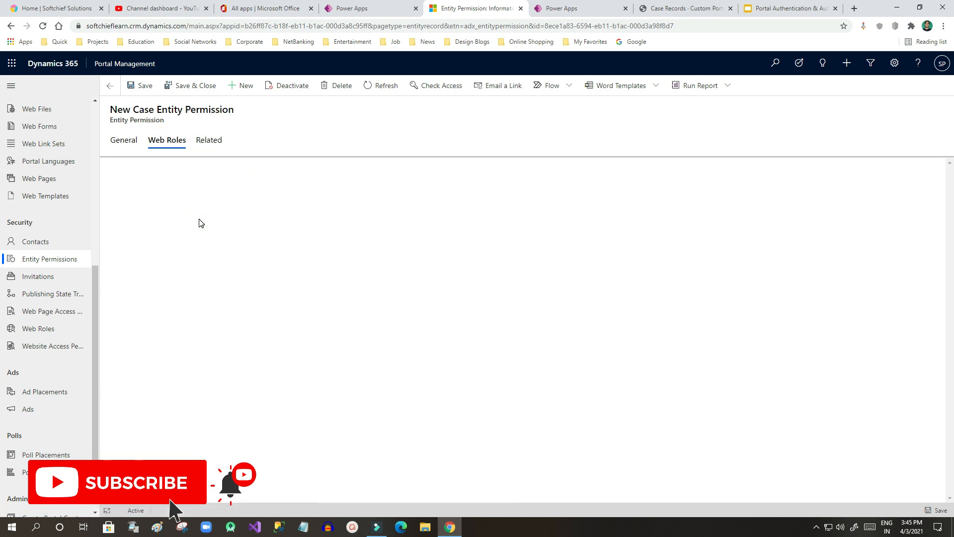
left_click(242, 255)
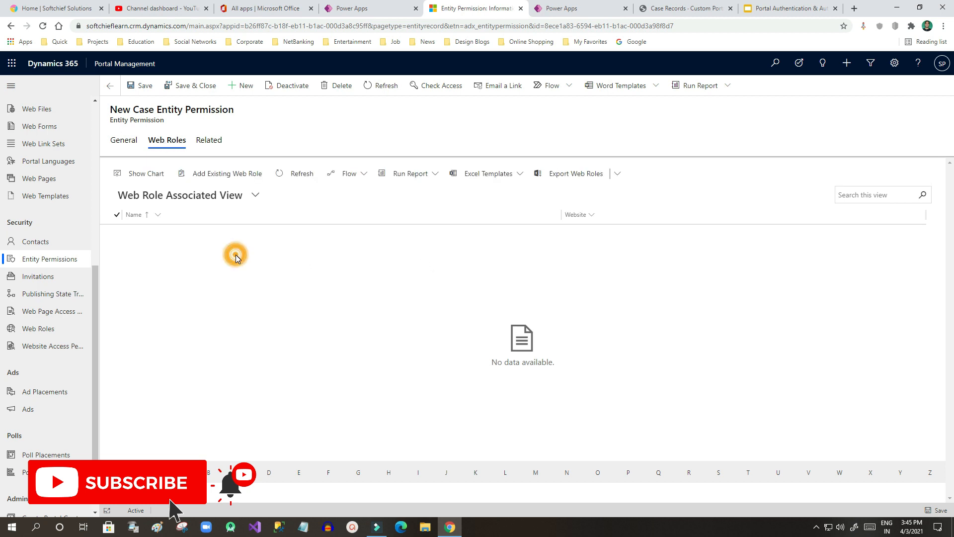
left_click(242, 176)
left_click(935, 104)
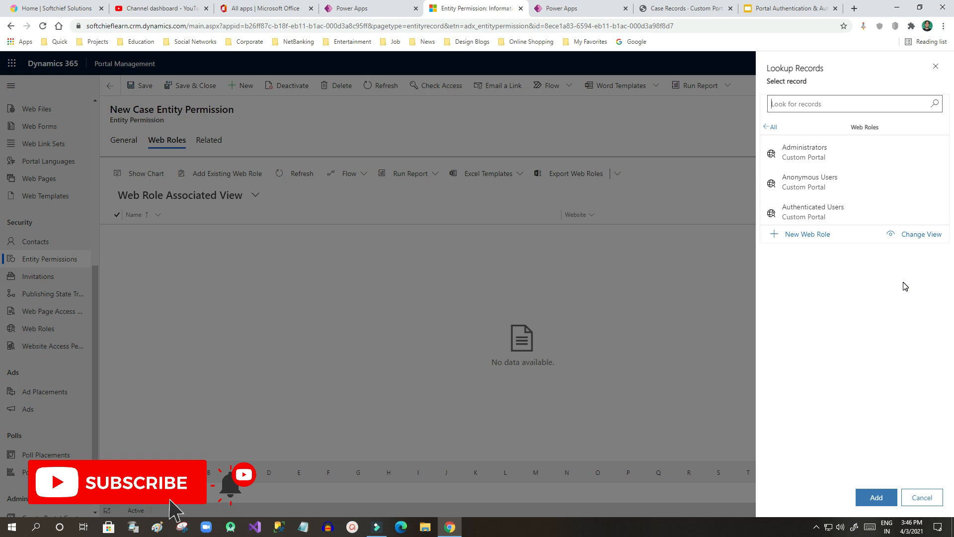
left_click(829, 214)
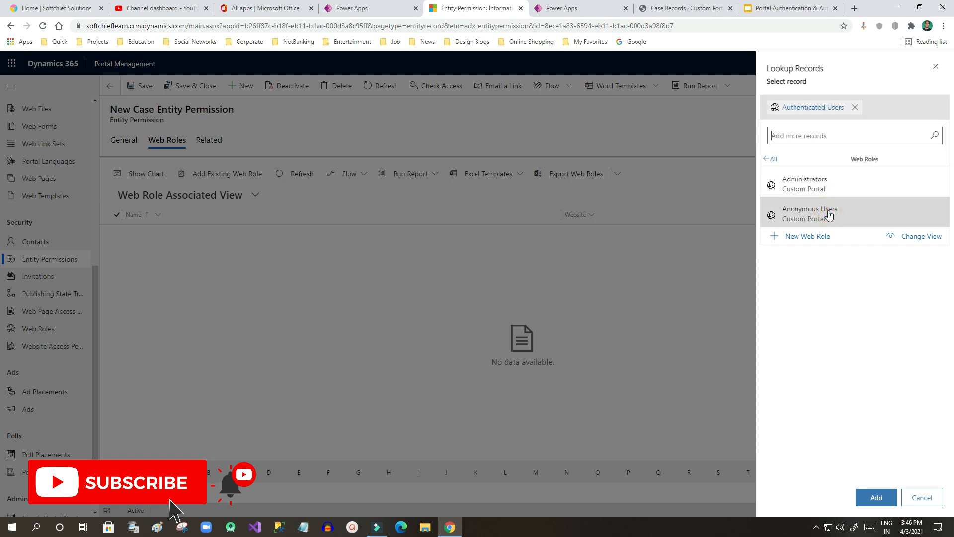
left_click(874, 497)
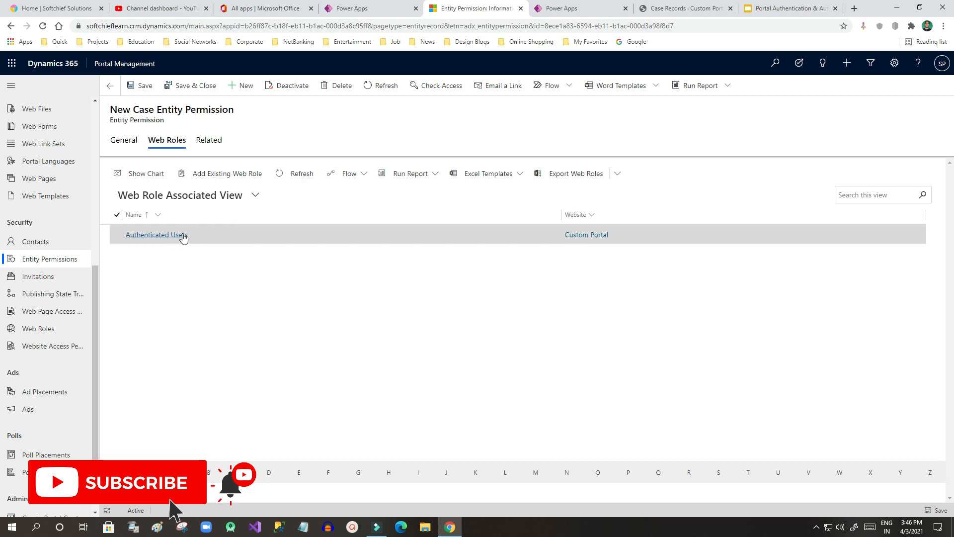
Step: Open the linked Authenticated Users web role record from the permission's Web Roles list
left_click(210, 142)
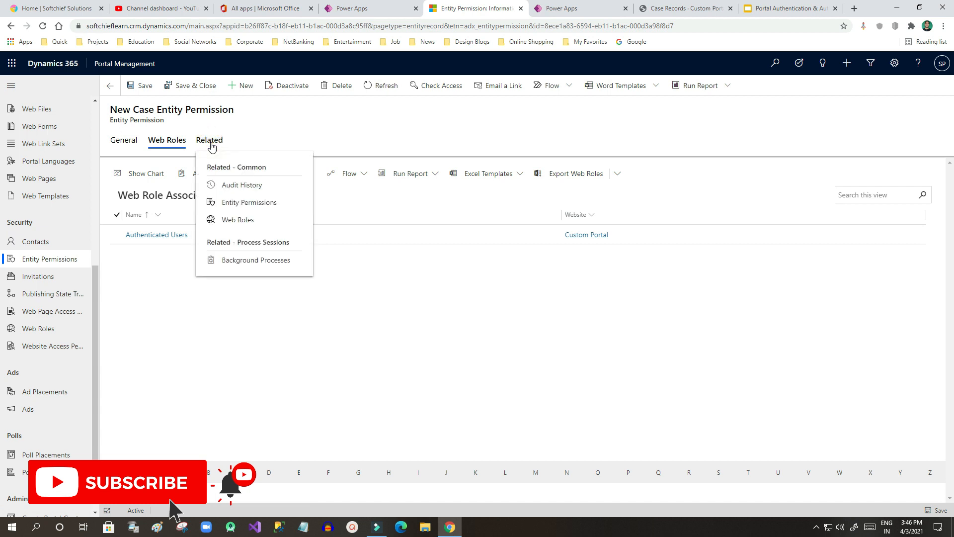
left_click(210, 144)
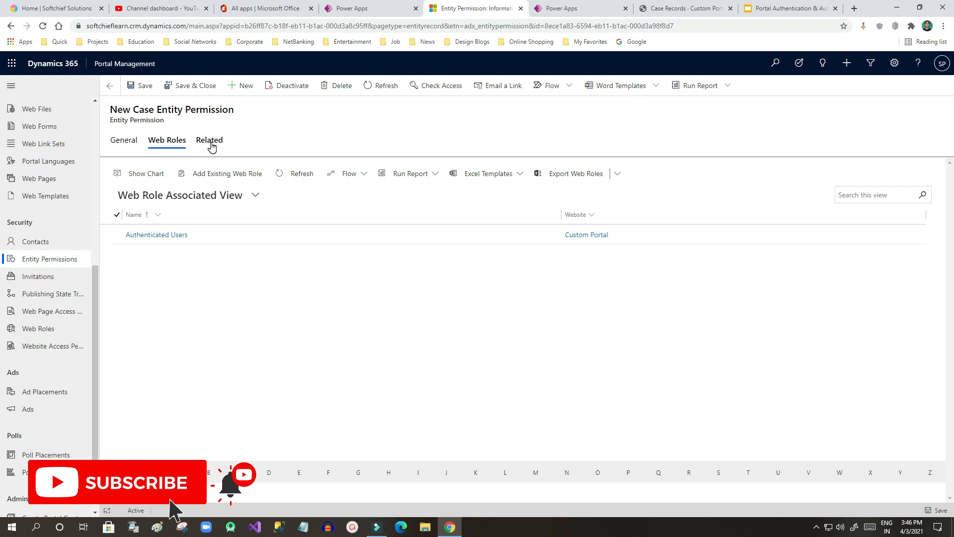
left_click_drag(132, 109, 240, 111)
left_click(240, 110)
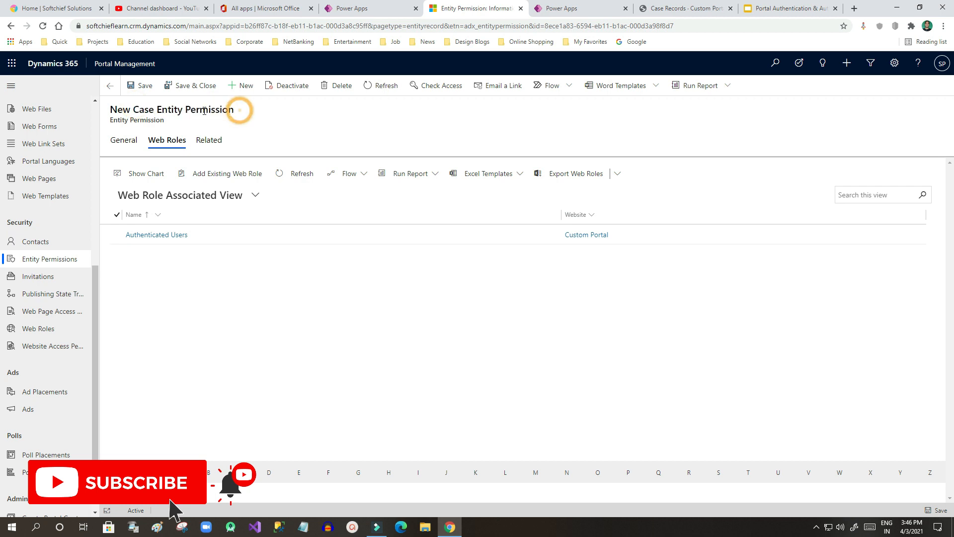
left_click(187, 237)
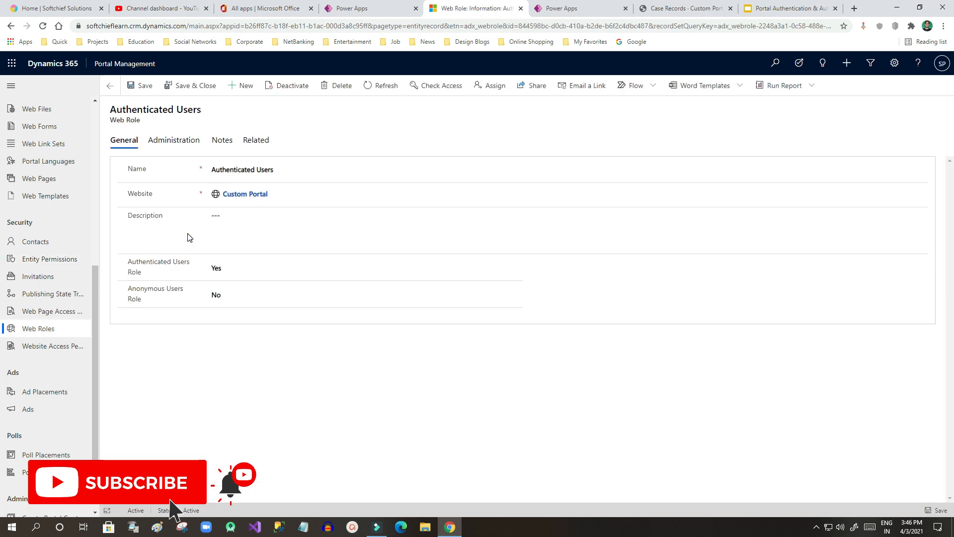
Step: Add the portal contact, found by name search, to Authenticated Users, then type 'entity permission' in Notepad
left_click(260, 145)
left_click(294, 253)
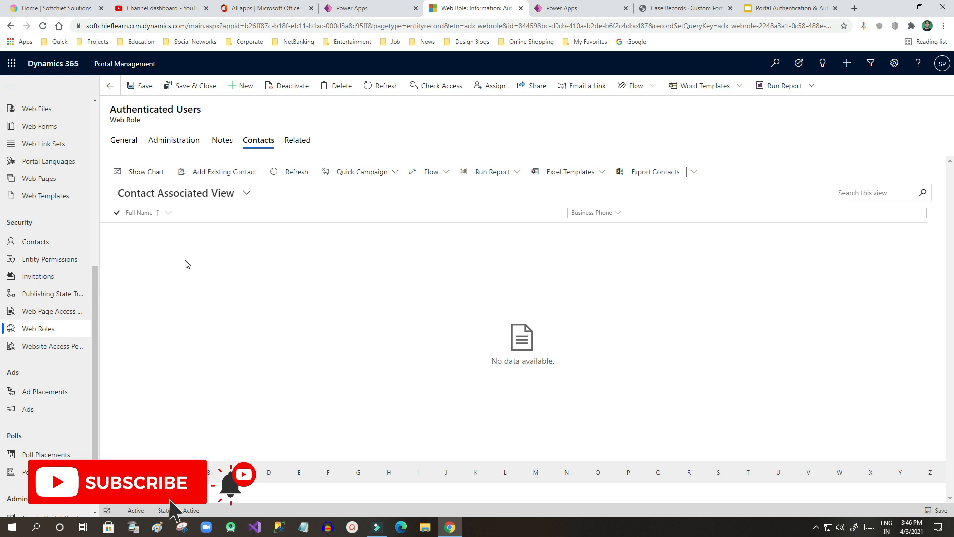
left_click(219, 177)
left_click(806, 105)
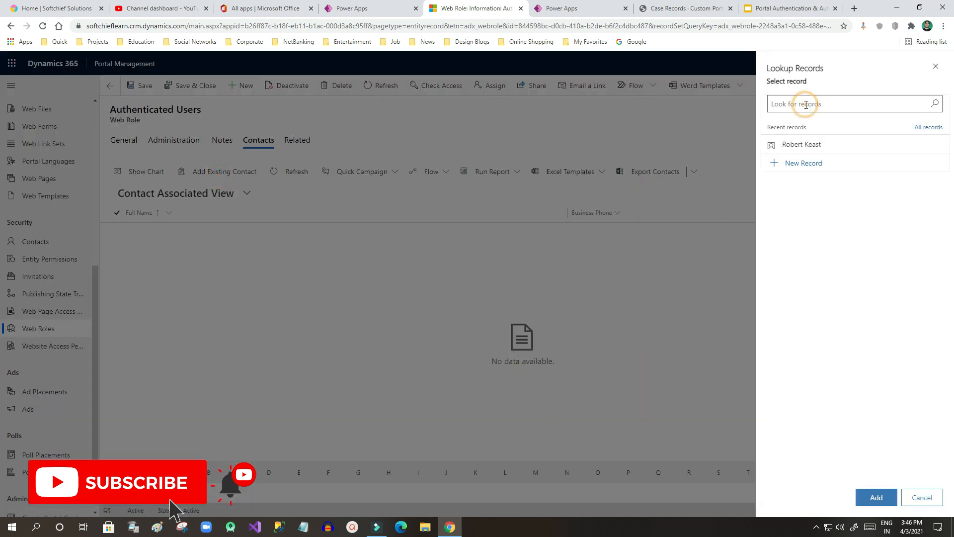
type("sanjay")
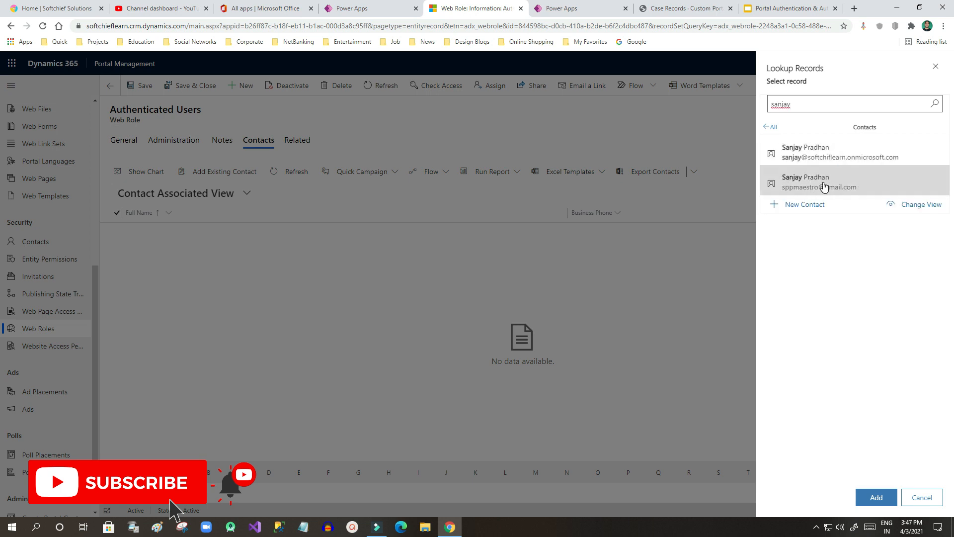
left_click(823, 186)
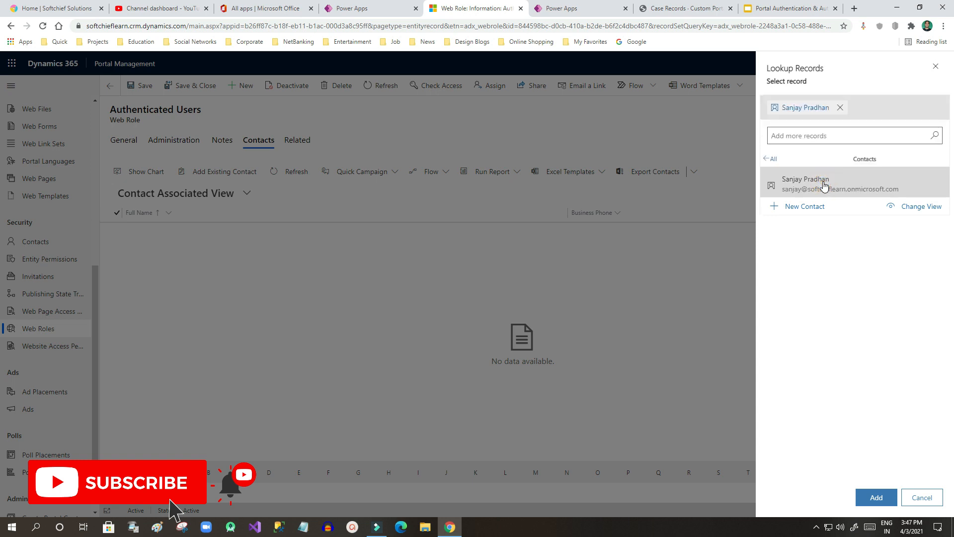
left_click(872, 494)
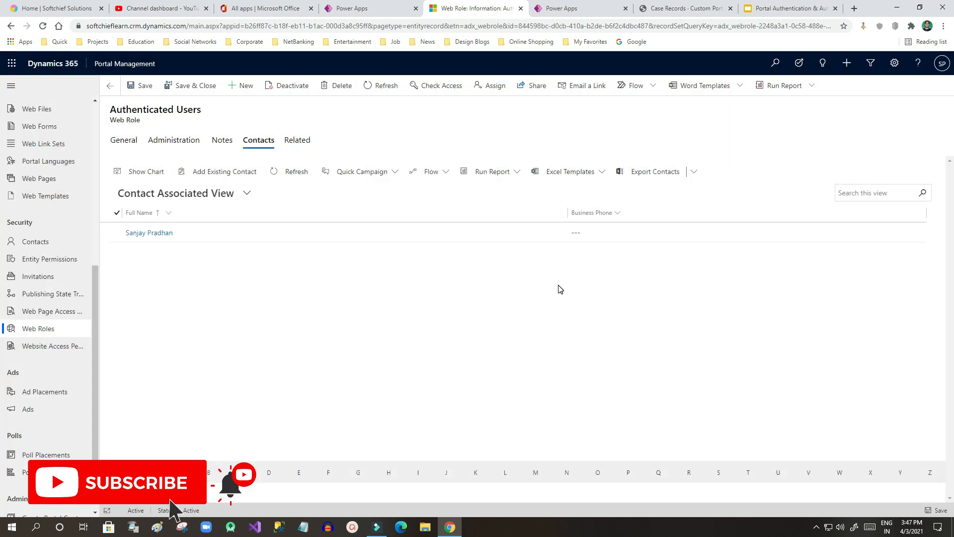
left_click(304, 528)
type("entity permissi")
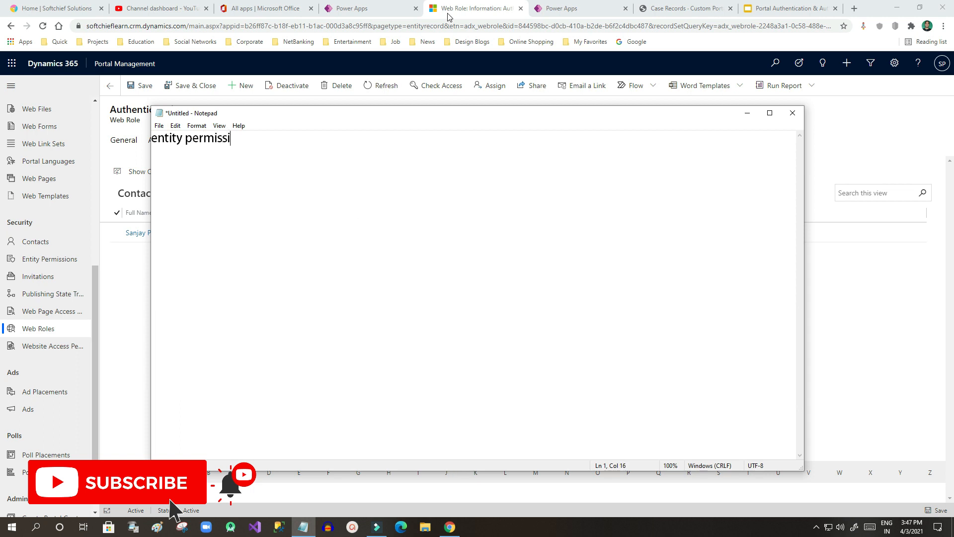
type("on")
Step: Note 'associated with webrole' and 'associated with contact' in Notepad, then close it without saving
key("Return")
type("as")
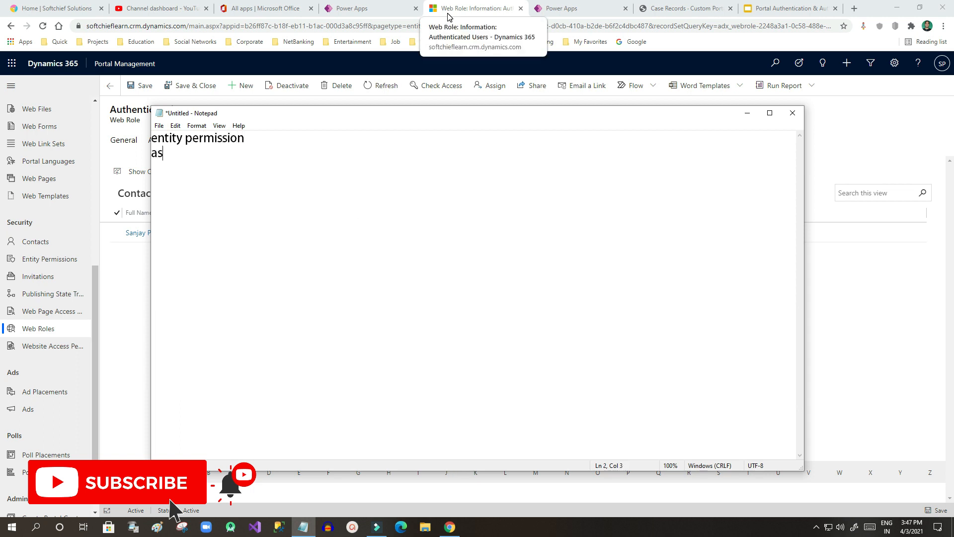
type("sociateed with wen")
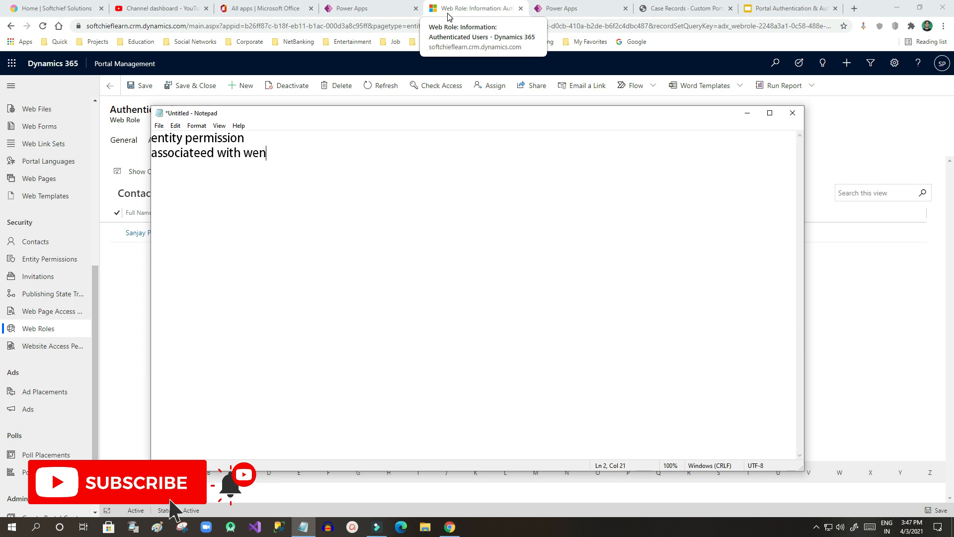
key("BackSpace")
type("brole ")
type("assiciated")
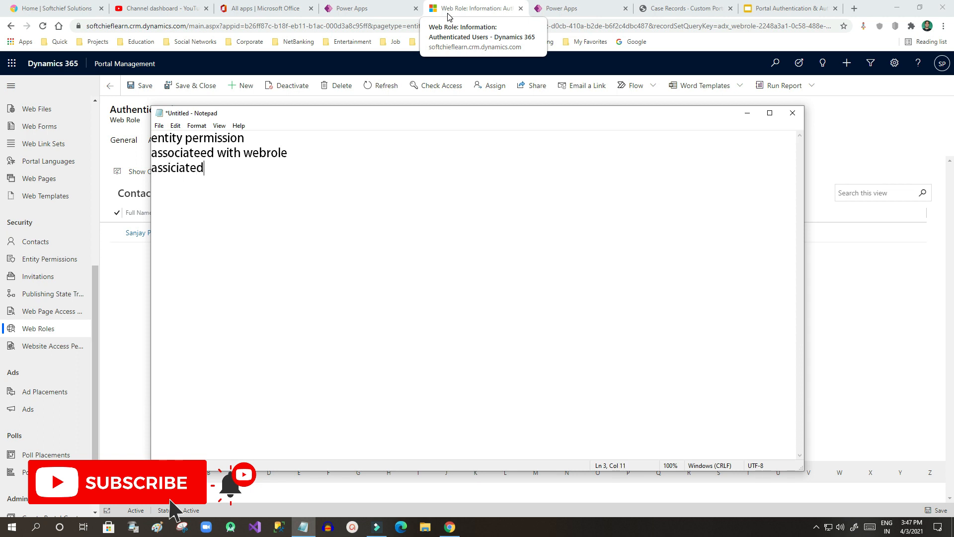
type(" with contact")
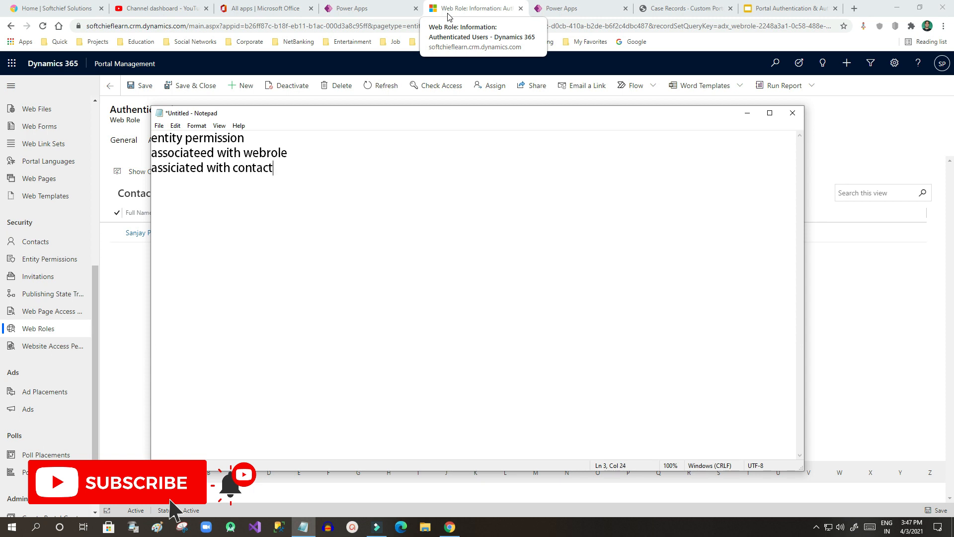
left_click(792, 112)
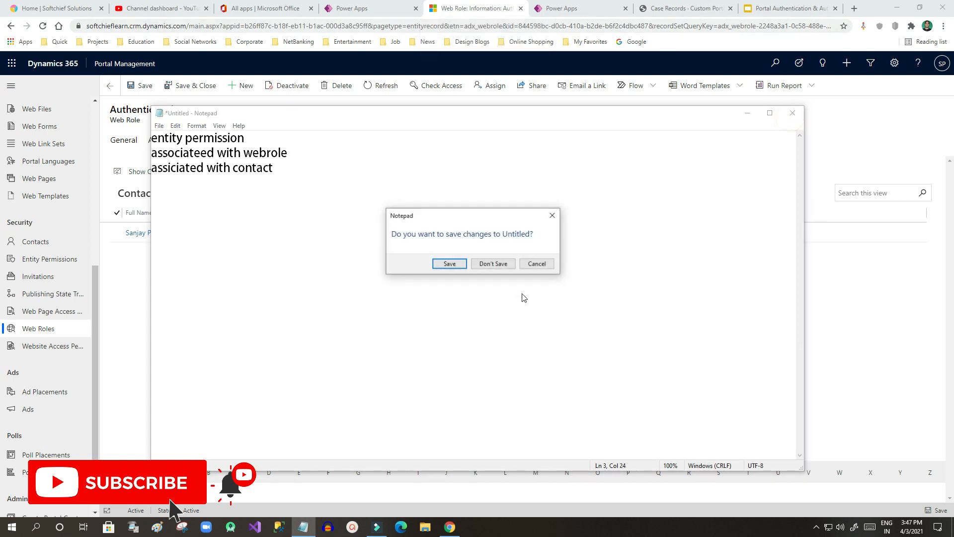
left_click(497, 264)
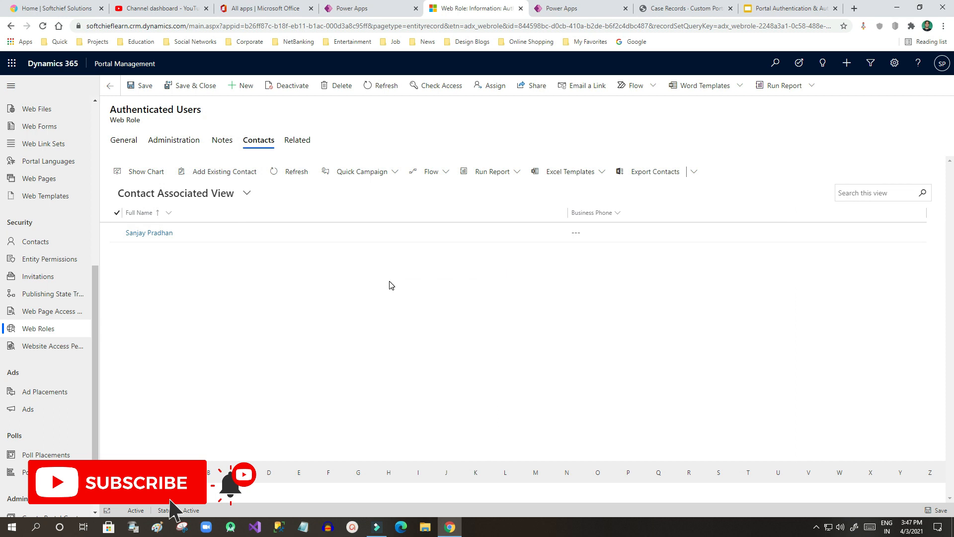
Step: Sync the portal configuration in the studio and browse to the live Case Records page
left_click(583, 9)
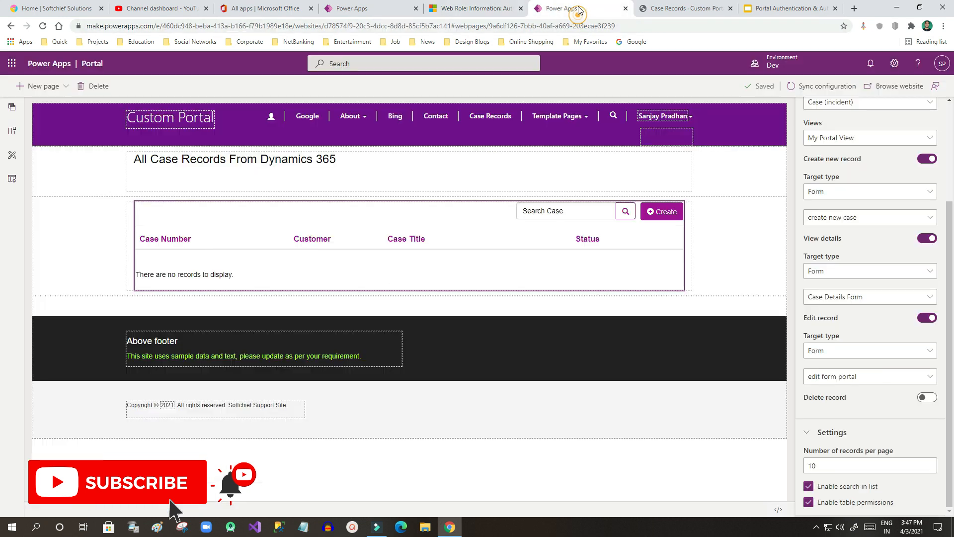
left_click(800, 90)
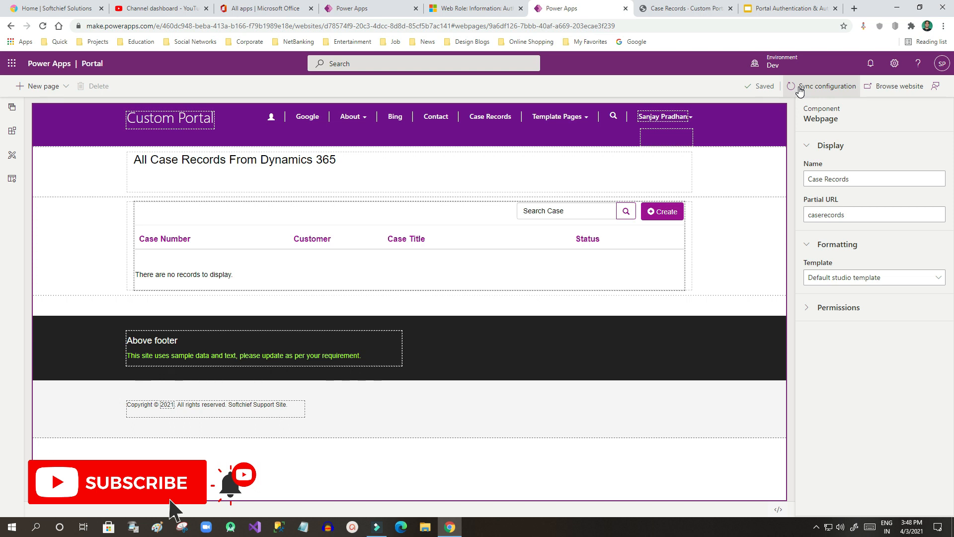
left_click(886, 92)
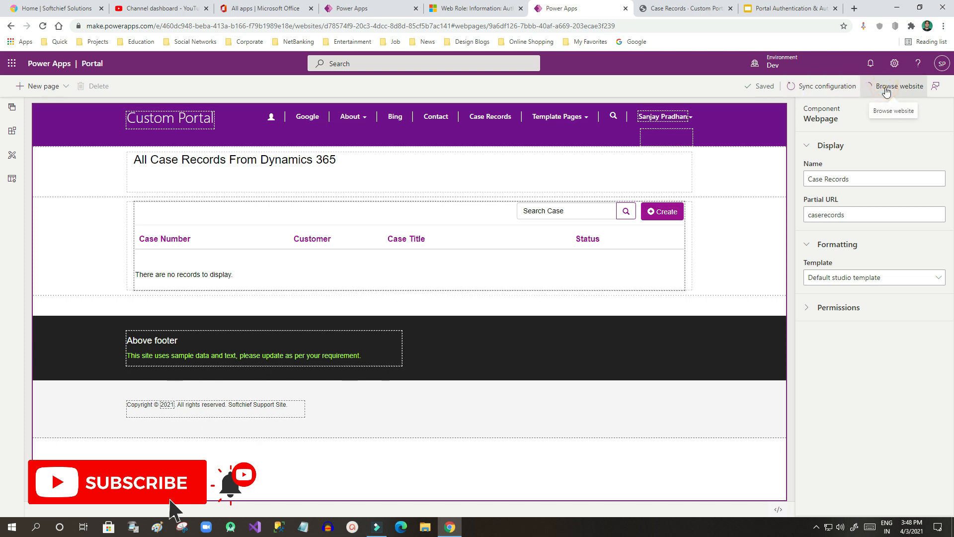
left_click(666, 9)
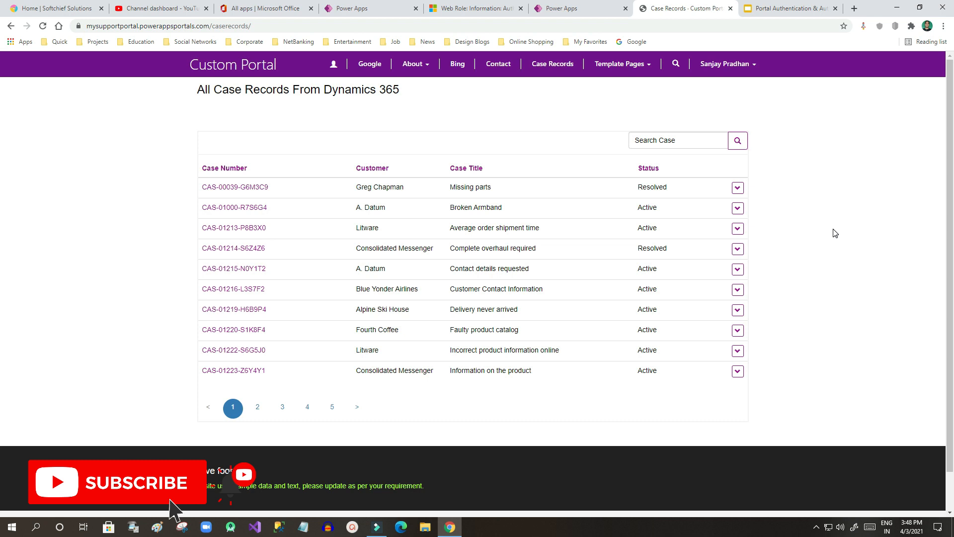
Step: Confirm the Case Records table now lists case rows, then go back to the Authenticated Users web role
left_click_drag(361, 188, 544, 318)
left_click(543, 316)
left_click_drag(361, 187, 543, 362)
left_click(543, 363)
left_click_drag(354, 181, 602, 356)
left_click(603, 356)
left_click(647, 143)
left_click(584, 144)
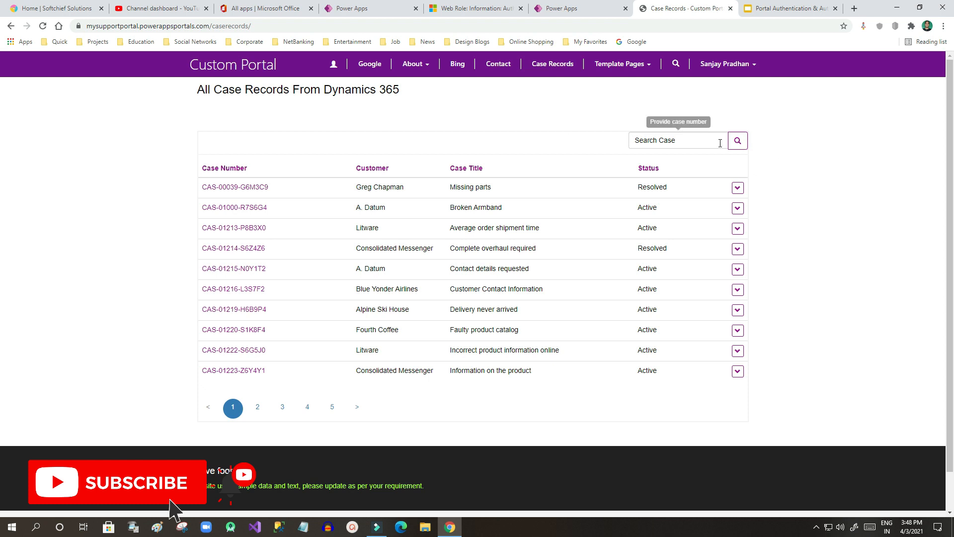
left_click(471, 8)
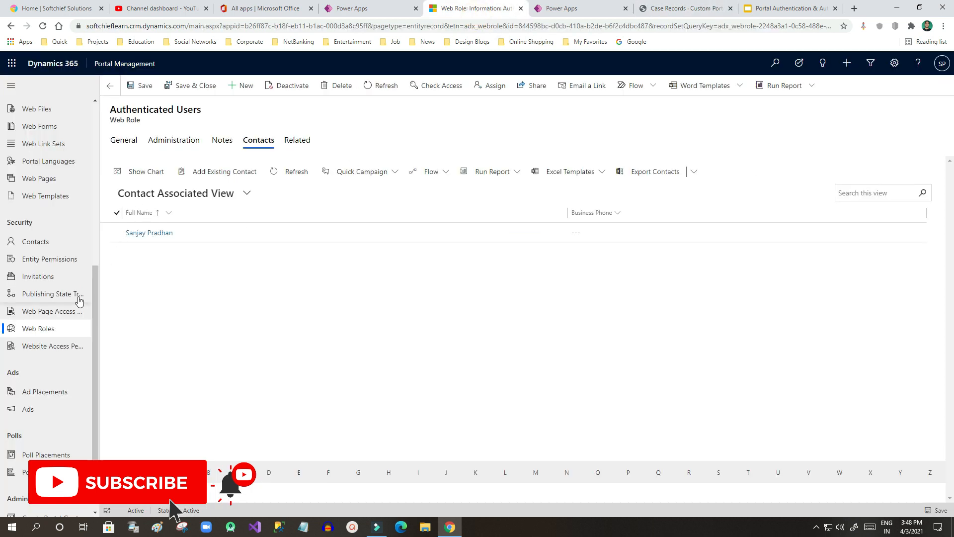
Step: Tick the Create privilege next to Read on New Case Entity Permission and save it
left_click(54, 259)
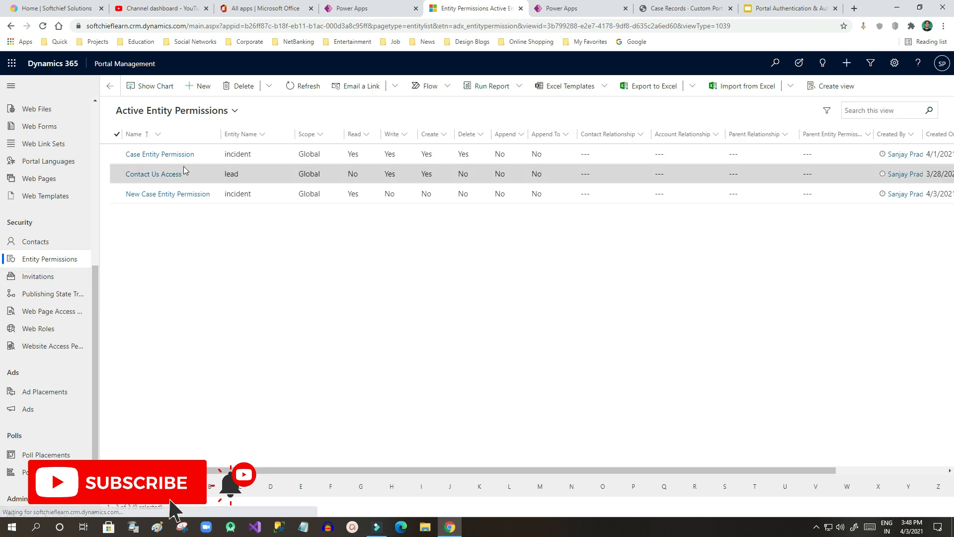
left_click(185, 195)
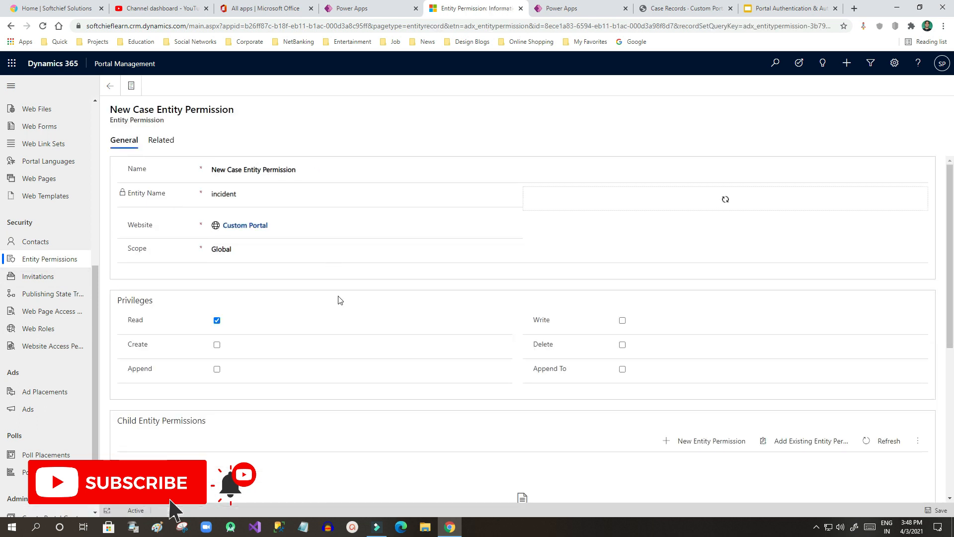
left_click(217, 345)
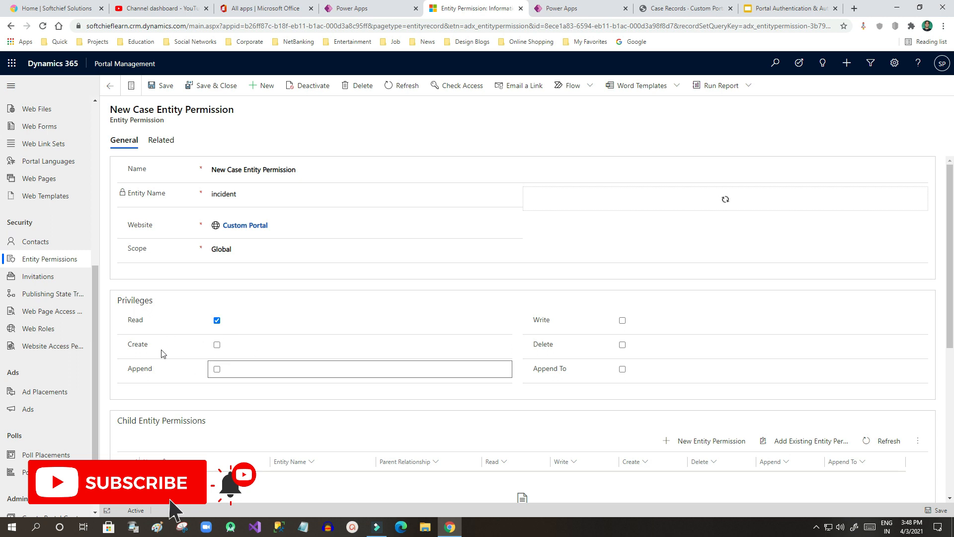
left_click(217, 344)
left_click(217, 345)
left_click(218, 345)
left_click(173, 92)
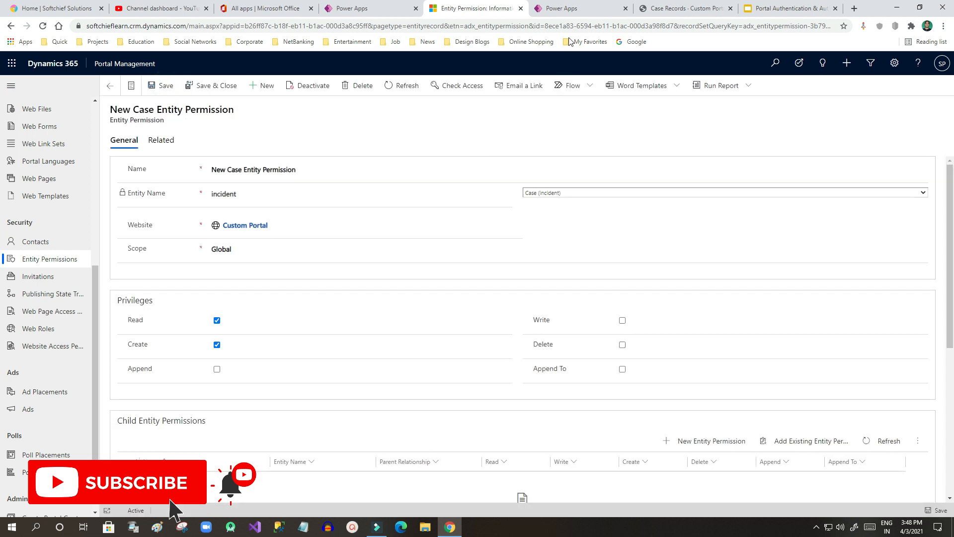
left_click(570, 11)
Step: Re-sync the portal and browse the live Case Records page, now showing a Create button
left_click(822, 91)
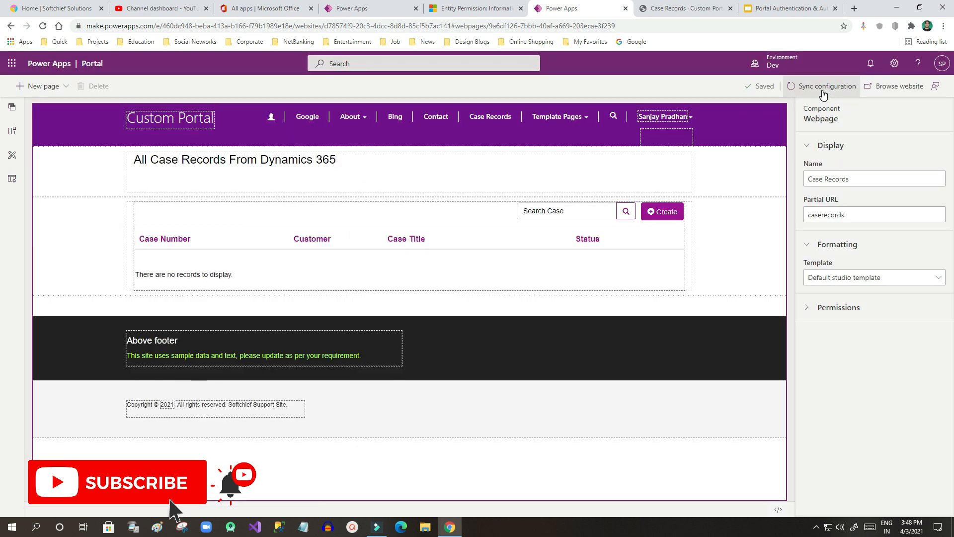
left_click(893, 92)
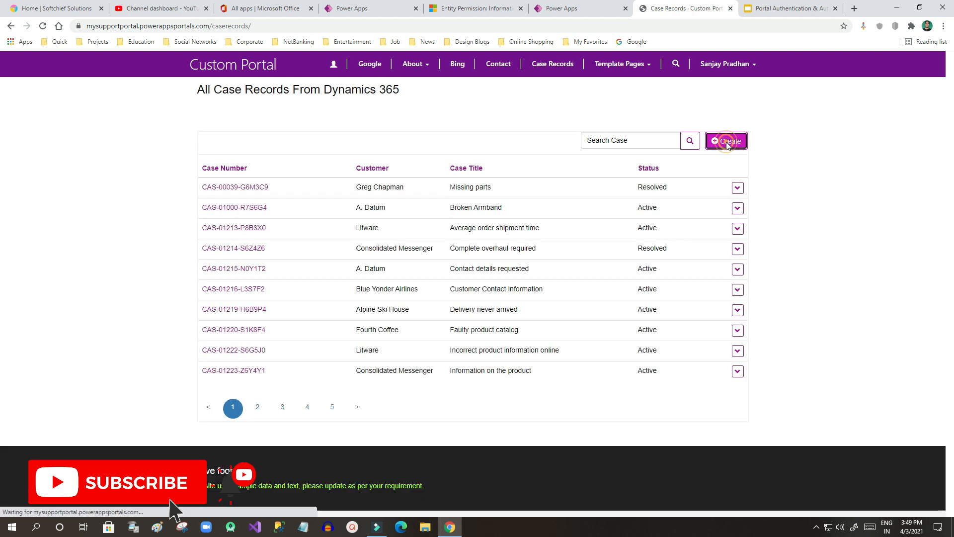
left_click(726, 144)
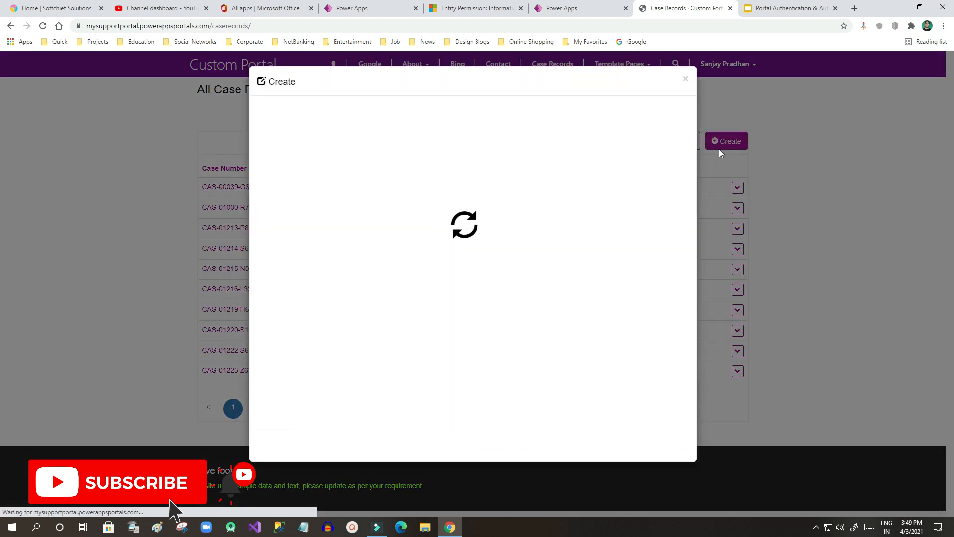
left_click(684, 78)
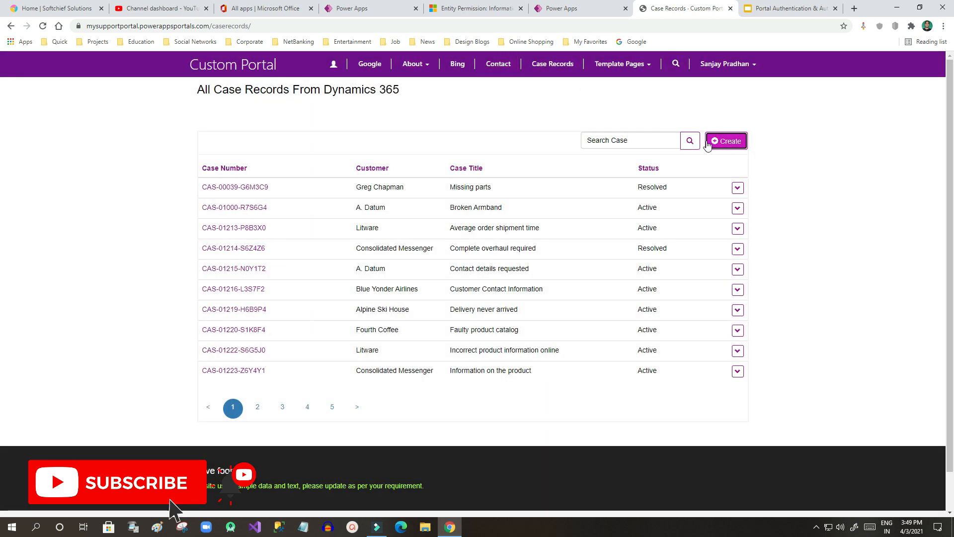
left_click(737, 188)
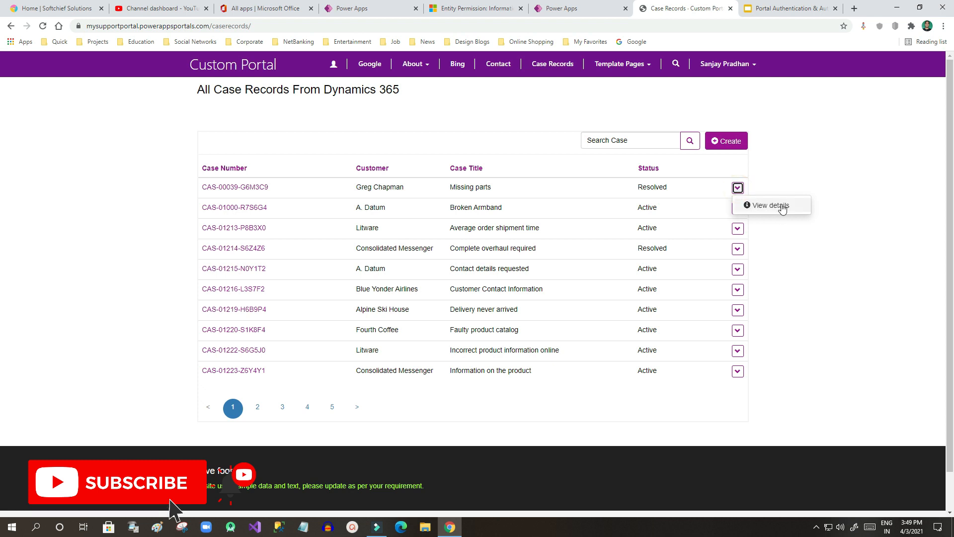
left_click(773, 182)
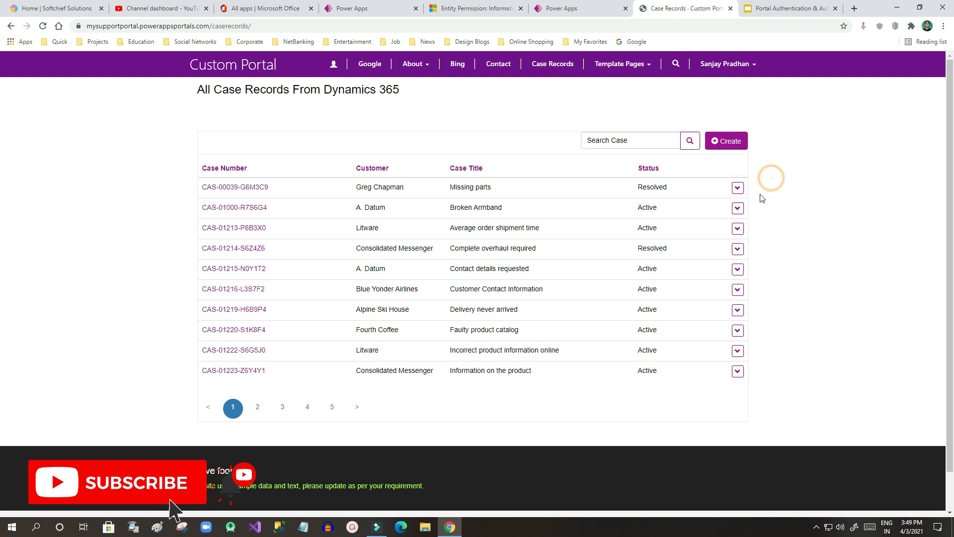
left_click(737, 188)
left_click(775, 185)
left_click(737, 209)
left_click(763, 199)
left_click_drag(395, 208, 682, 216)
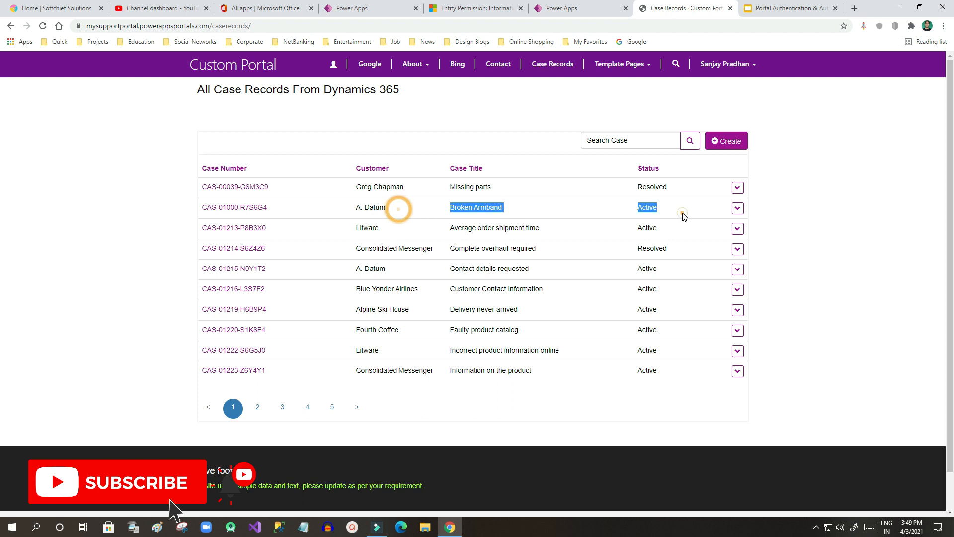
left_click(684, 213)
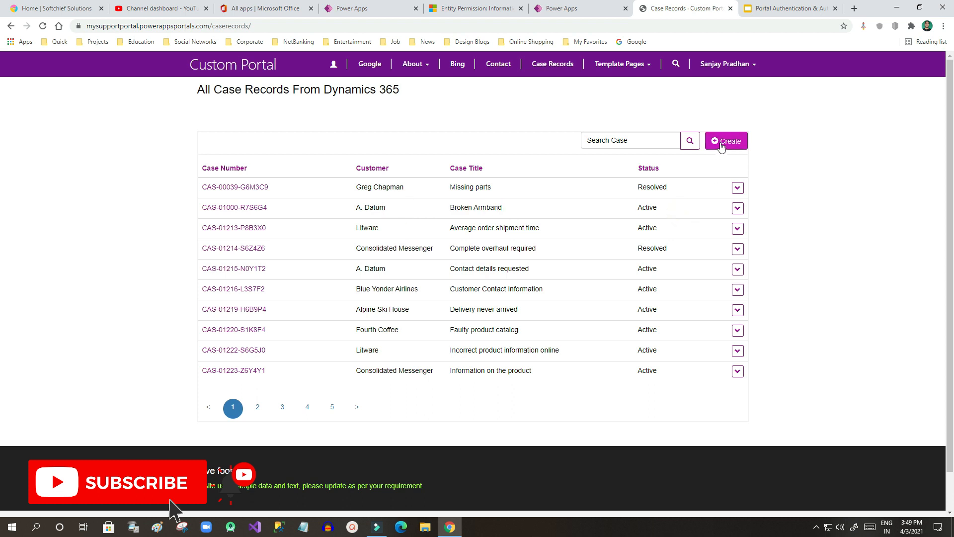
left_click_drag(676, 207, 363, 207)
left_click(737, 208)
Step: Set the Broken Armband case's Subject to Default Subject in its details and submit
left_click(776, 228)
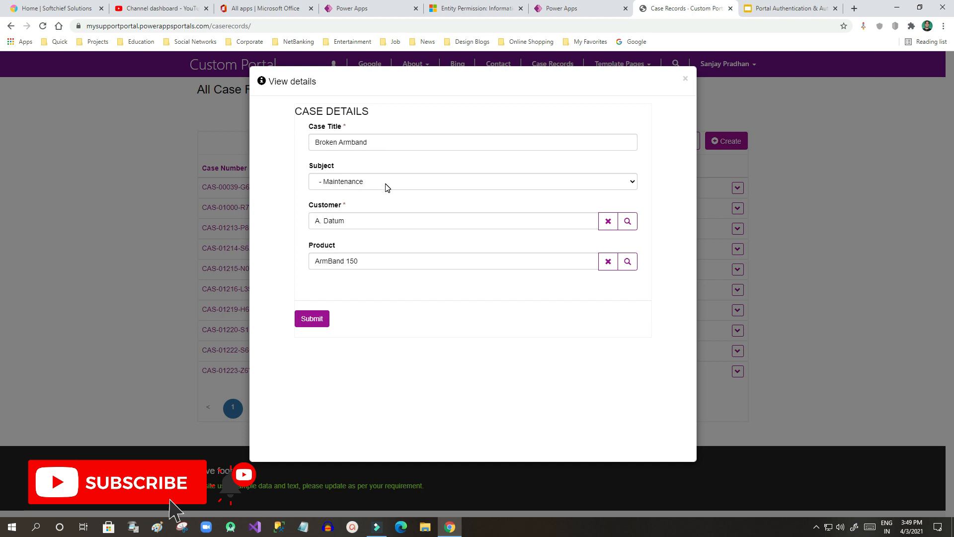
left_click(415, 187)
left_click(343, 201)
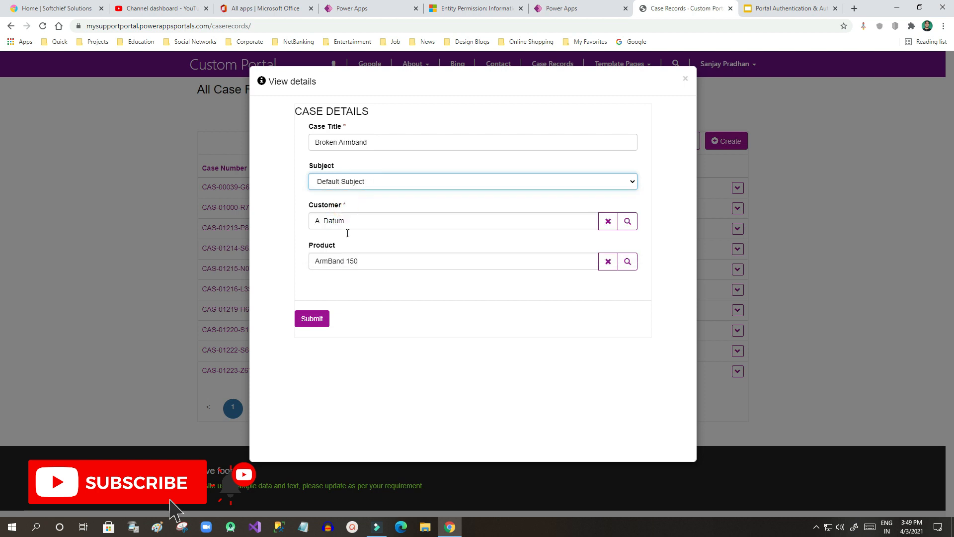
left_click(311, 319)
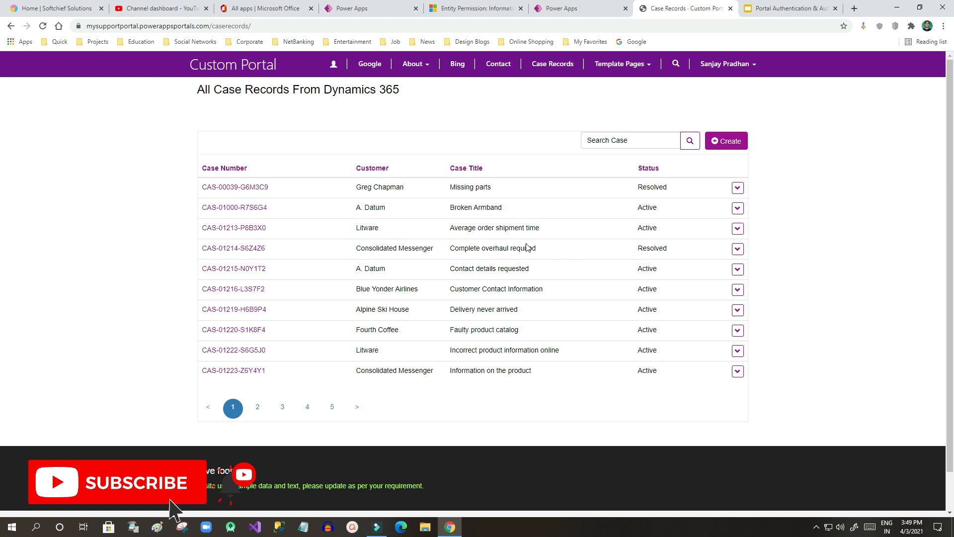
left_click(737, 187)
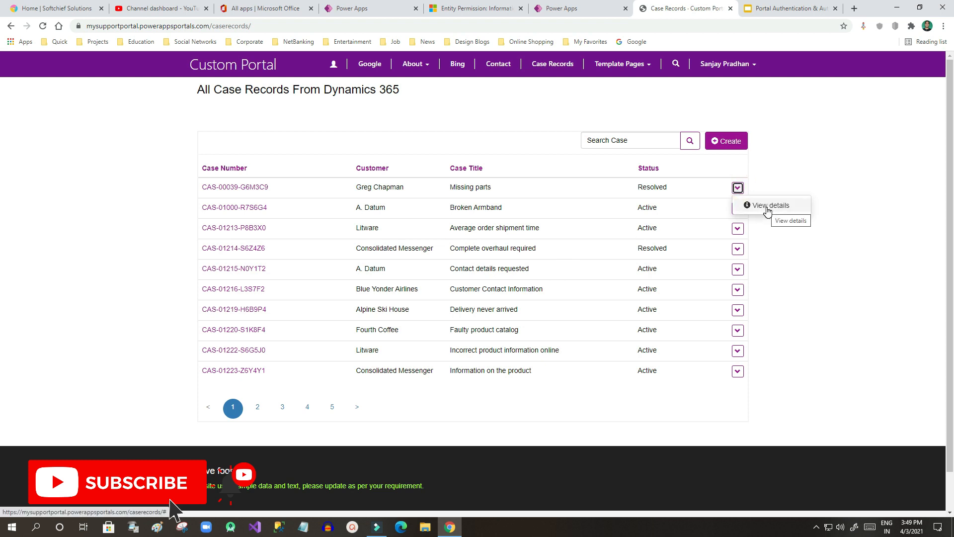
Step: Glance through the entity permission and studio tabs, then return to the live Case Records page
left_click(795, 145)
left_click(563, 8)
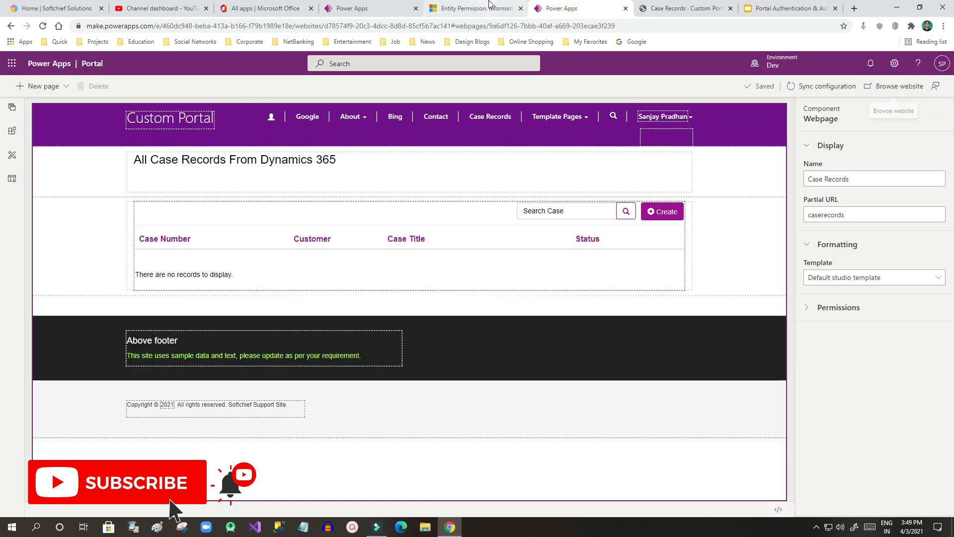
left_click(489, 6)
left_click(391, 6)
left_click(451, 6)
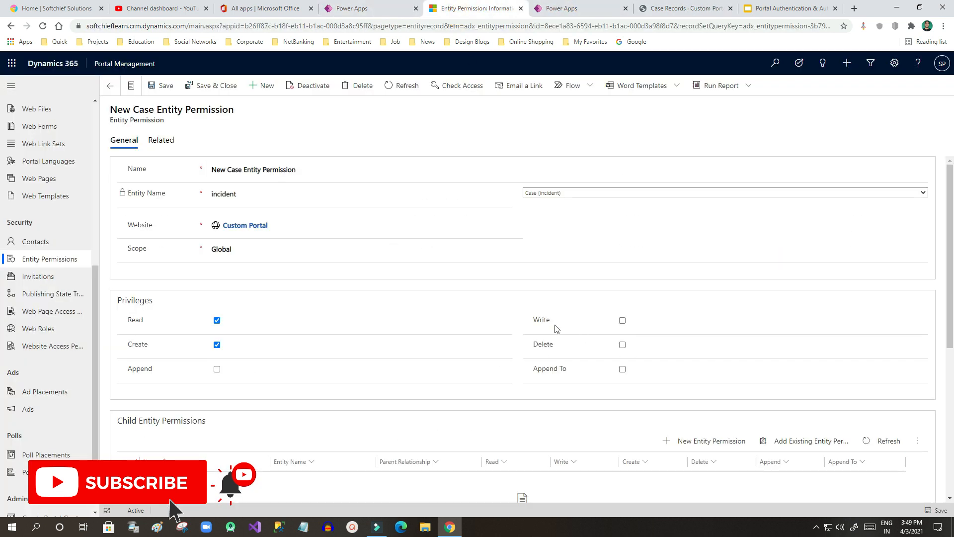
left_click(703, 7)
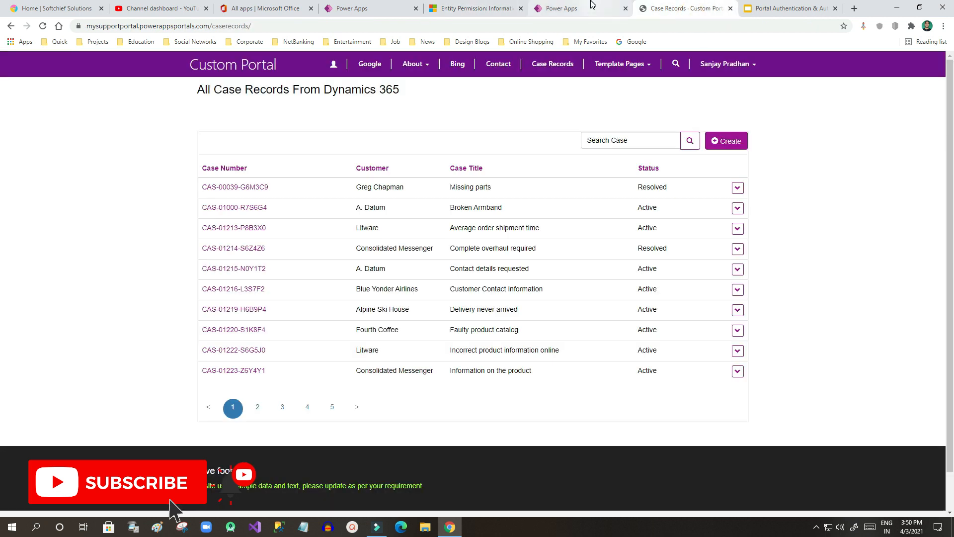
Step: Append 'xyz' to the Broken Armband case title and submit it
left_click_drag(449, 207, 545, 212)
left_click(736, 208)
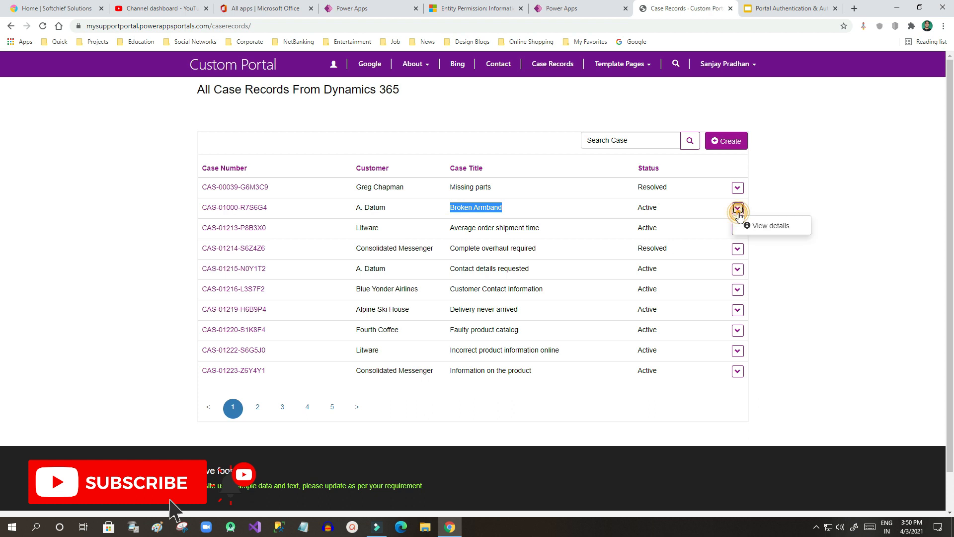
left_click(762, 228)
left_click(377, 142)
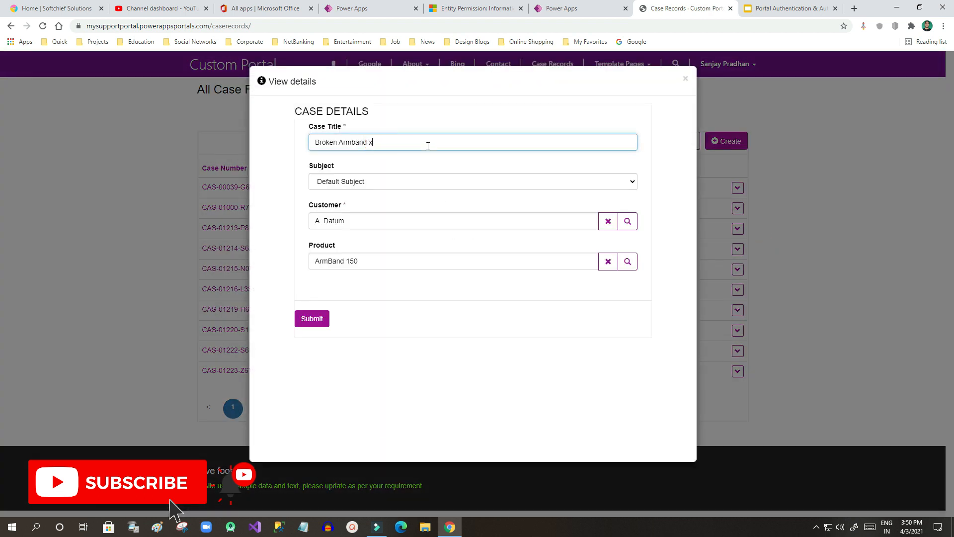
type("xyz")
left_click(324, 328)
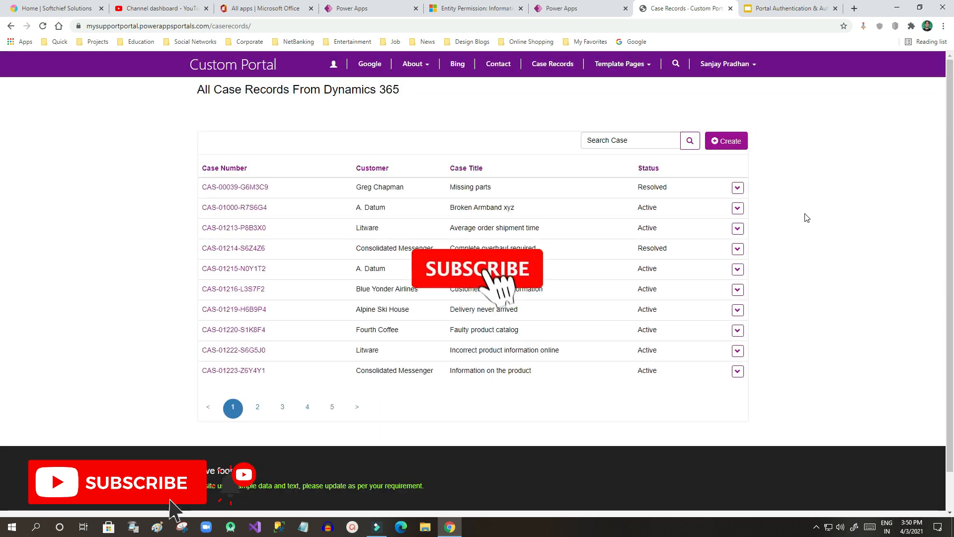
Step: Add Write and Delete privileges to New Case Entity Permission, save, and start a portal sync
left_click(576, 8)
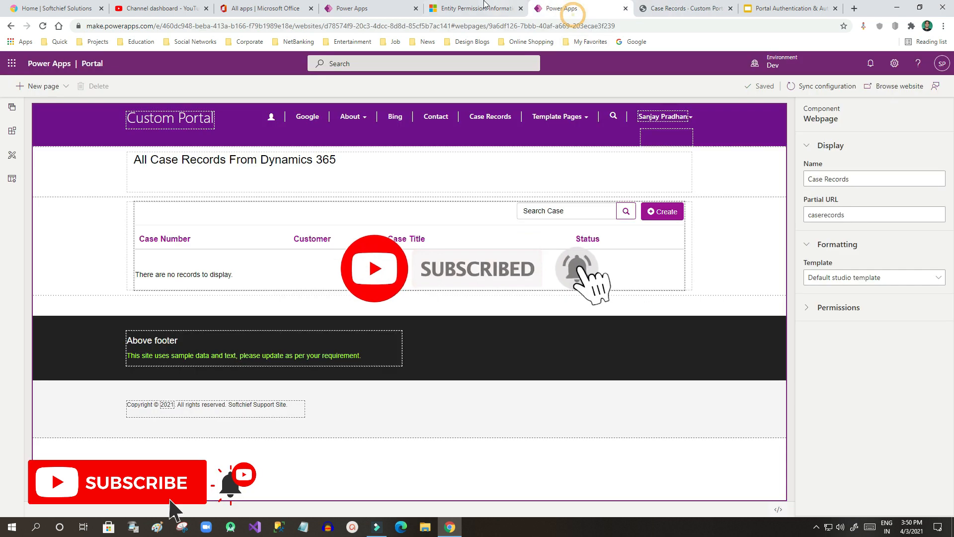
left_click(477, 9)
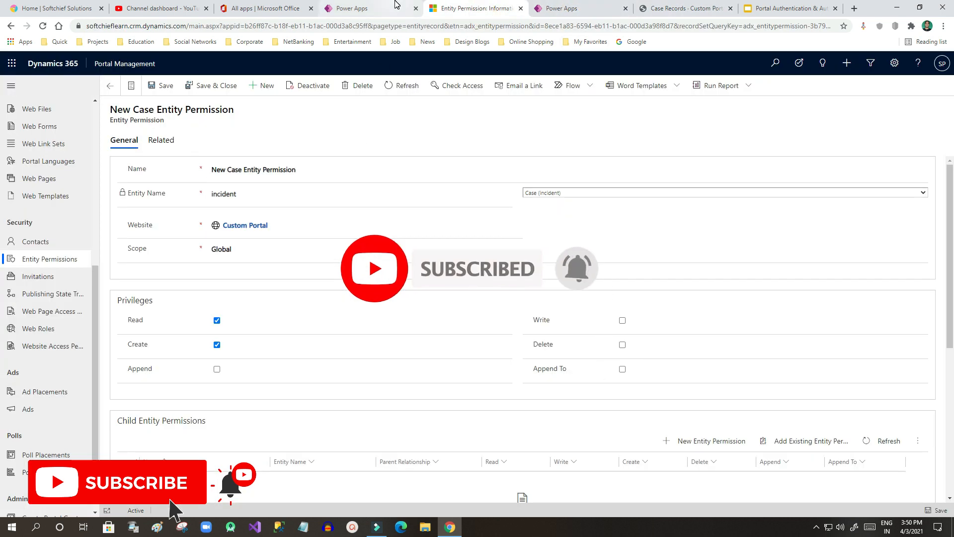
left_click(622, 320)
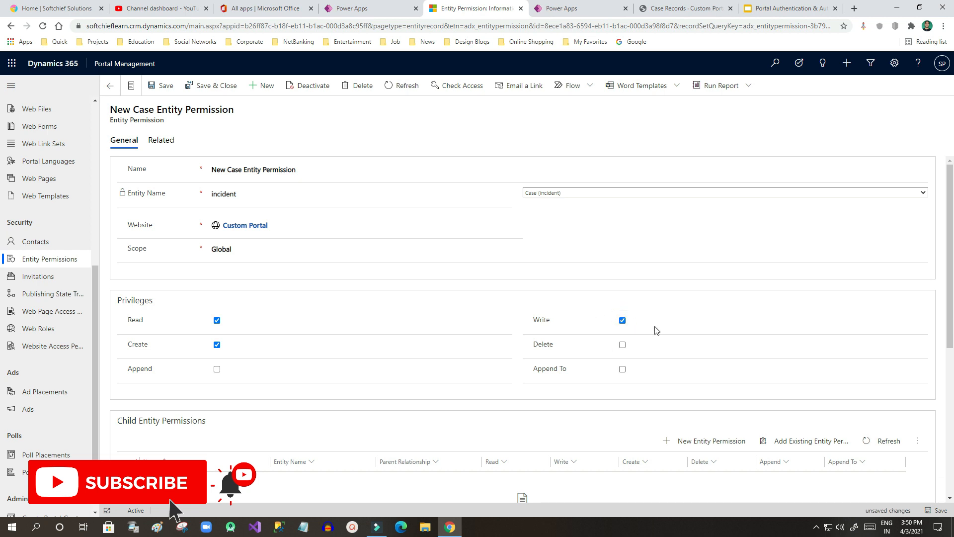
left_click(622, 344)
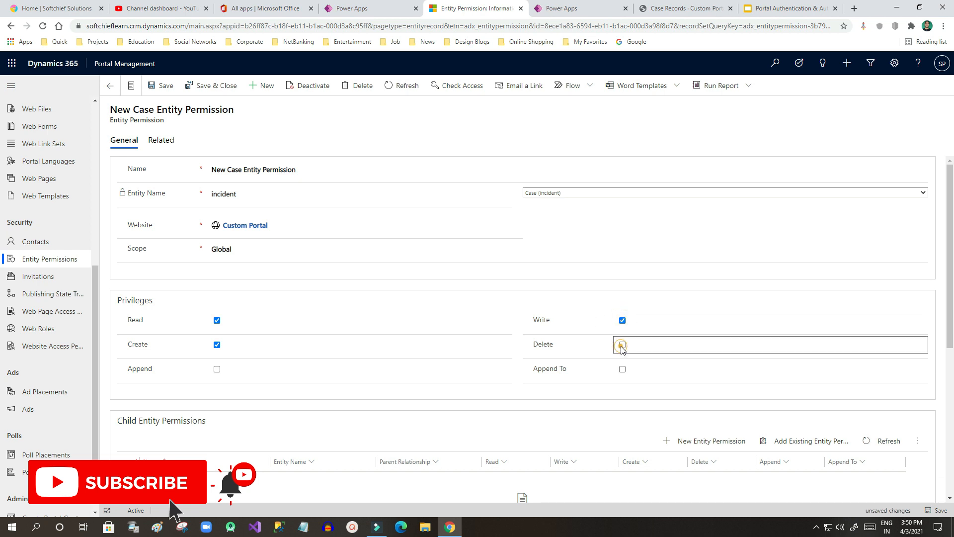
left_click(161, 88)
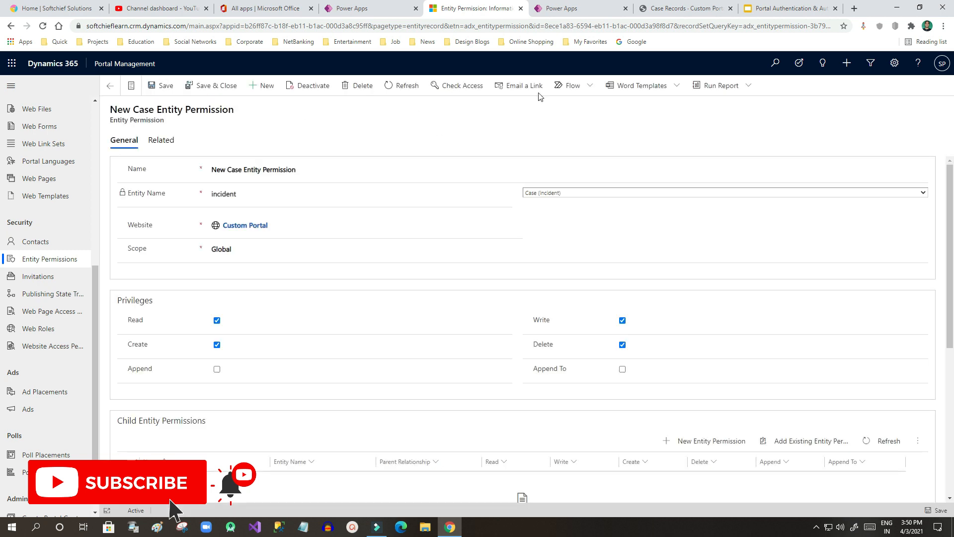
left_click(566, 8)
left_click(810, 88)
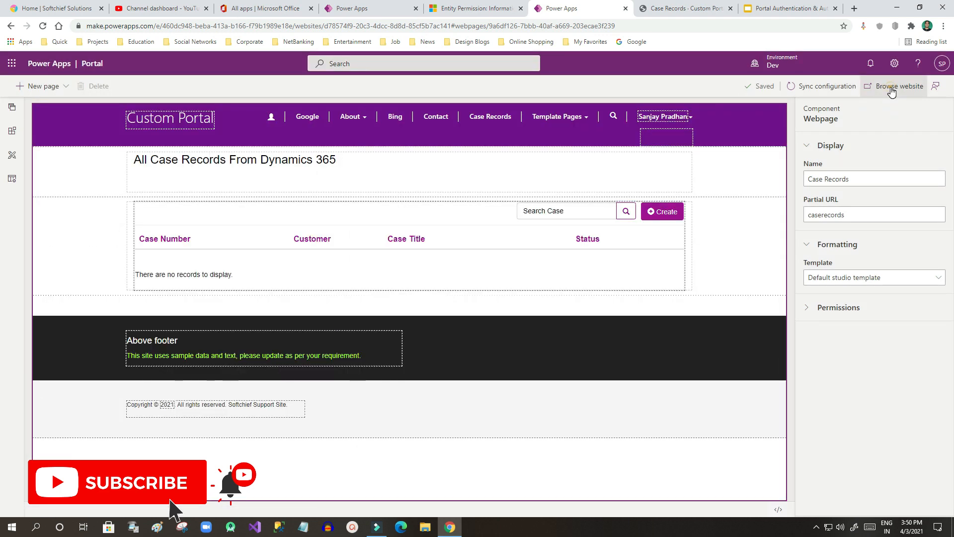
Step: Once the sync finishes, browse the live Custom Portal Case Records page
left_click(891, 91)
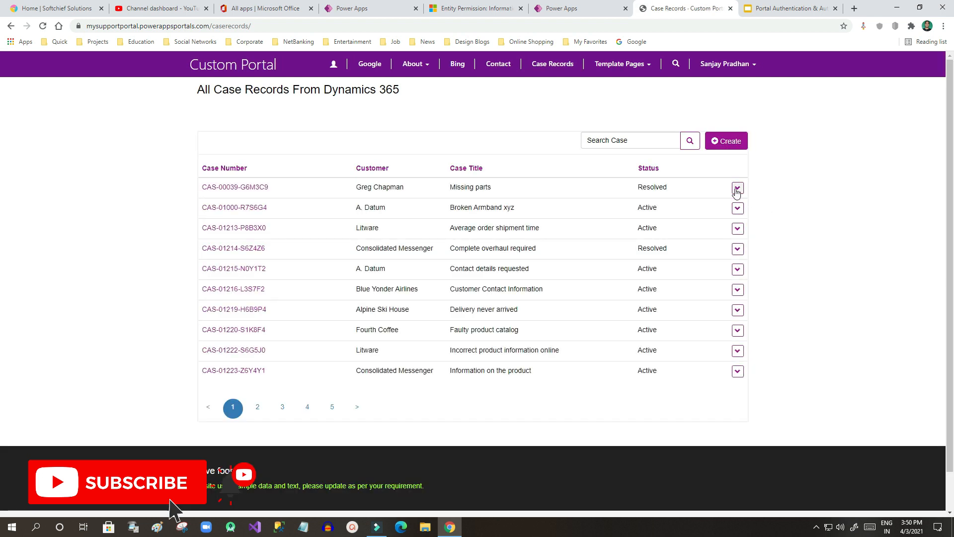
Step: Inspect the action dropdowns of the first three case rows
left_click(737, 187)
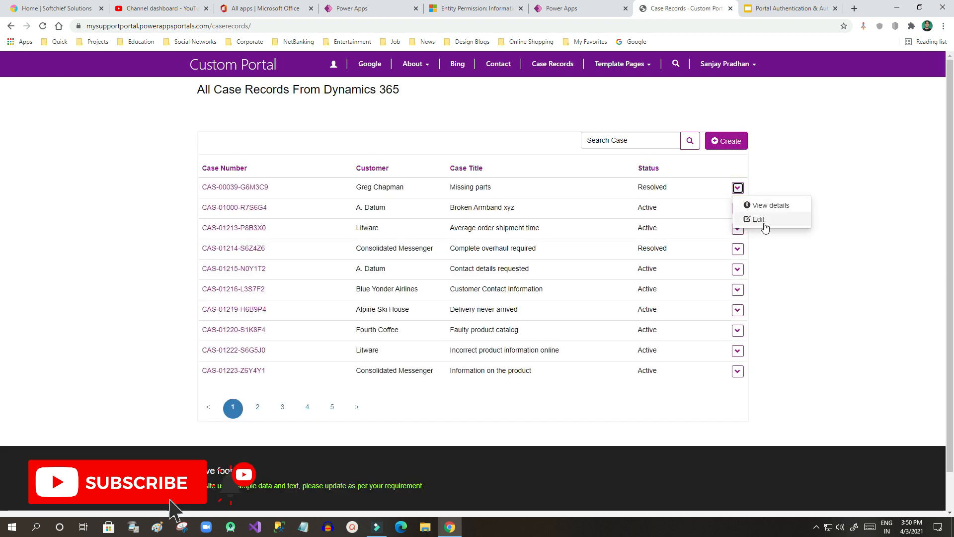
left_click(771, 247)
left_click(738, 209)
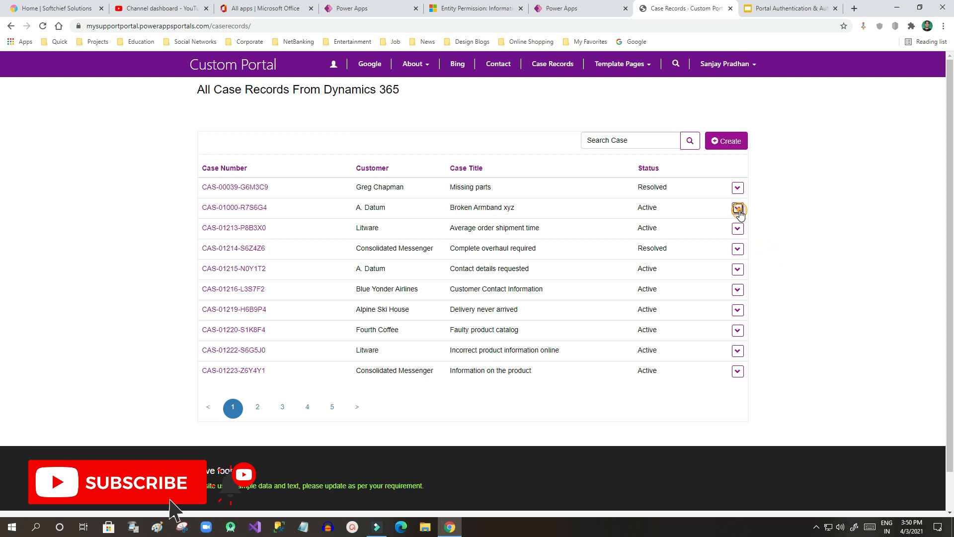
left_click(781, 266)
left_click(738, 229)
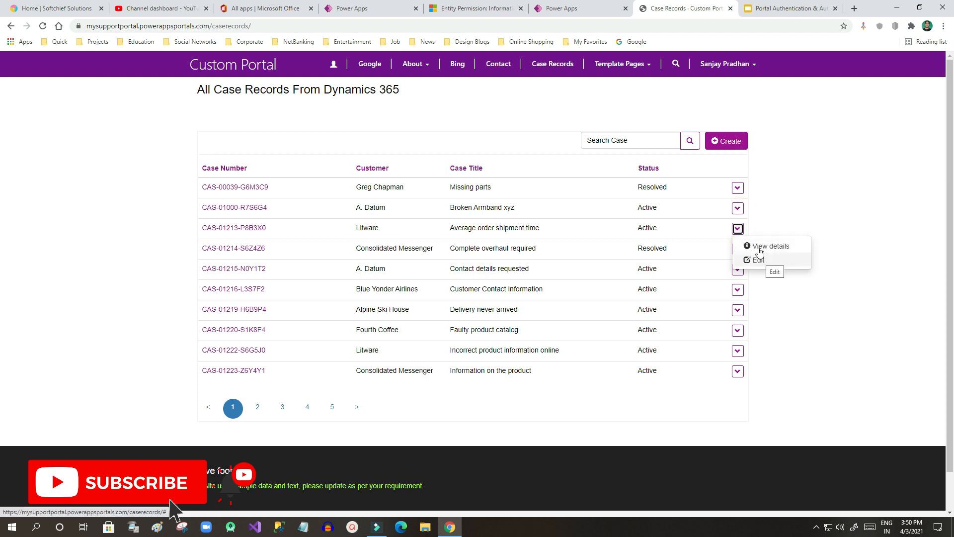
Step: Edit the 'Broken Armband xyz' case, change its title to 'Broken Armband abc', and submit
left_click(737, 207)
left_click(758, 240)
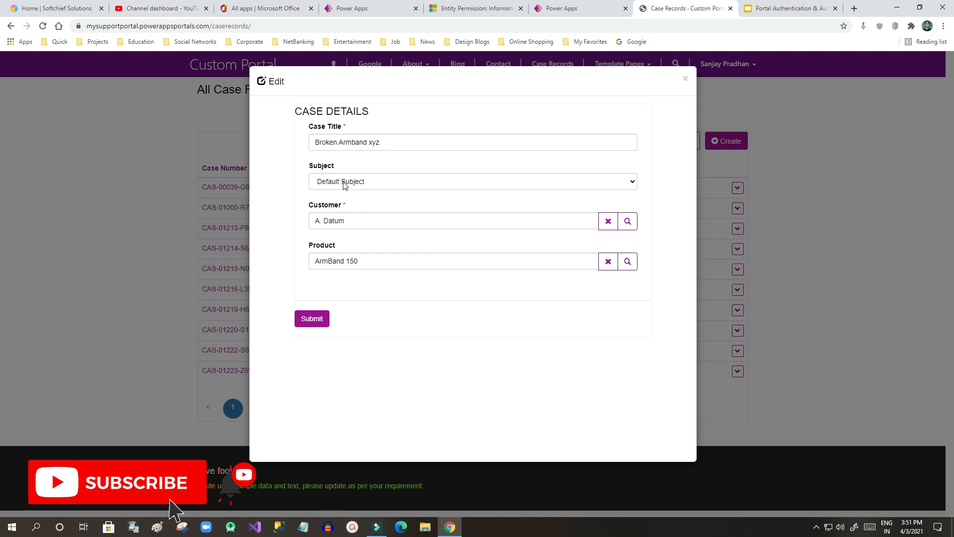
left_click(381, 143)
left_click(369, 142)
left_click(405, 142)
left_click_drag(405, 143, 368, 145)
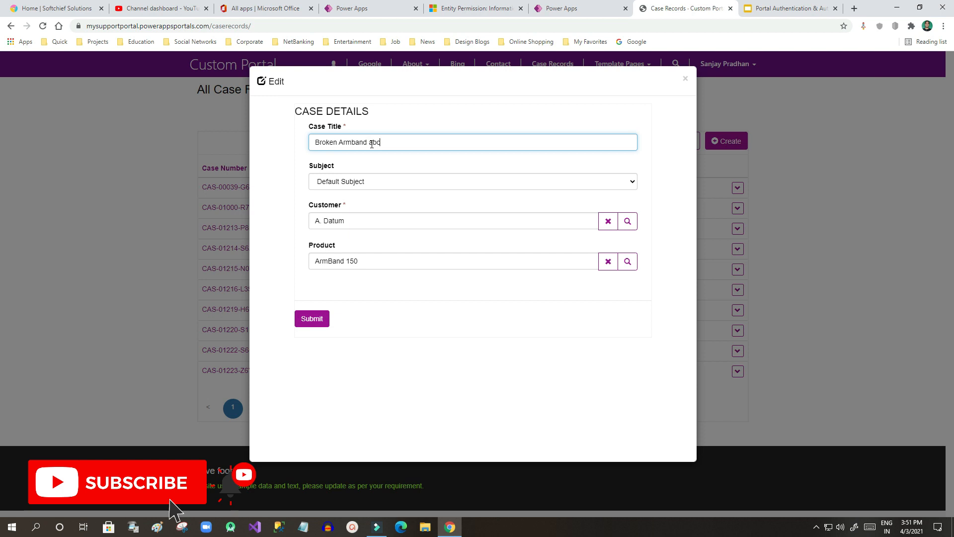
left_click(323, 320)
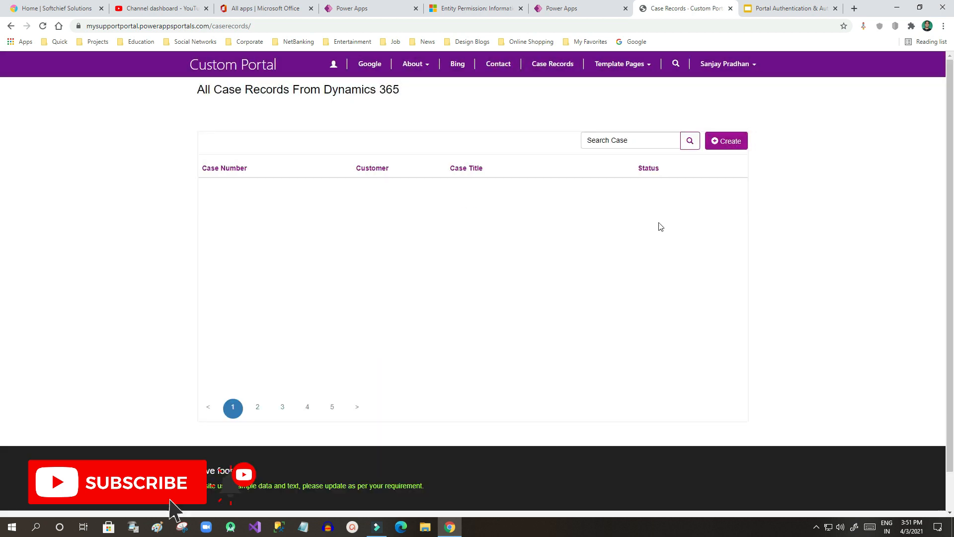
Step: Confirm 'Broken Armband abc' in the case list, then return to the entity permission record
left_click_drag(517, 207, 449, 208)
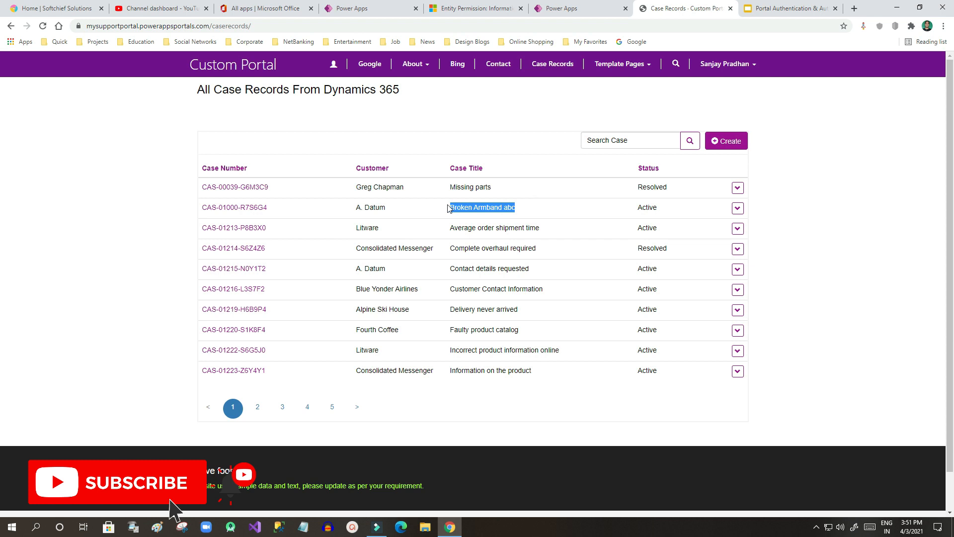
left_click(738, 208)
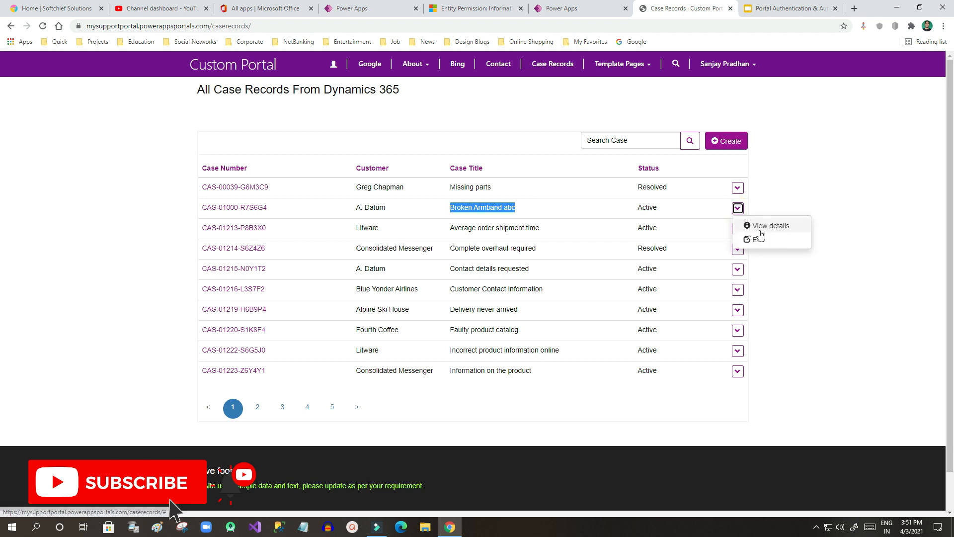
left_click(762, 198)
left_click(737, 188)
left_click(779, 179)
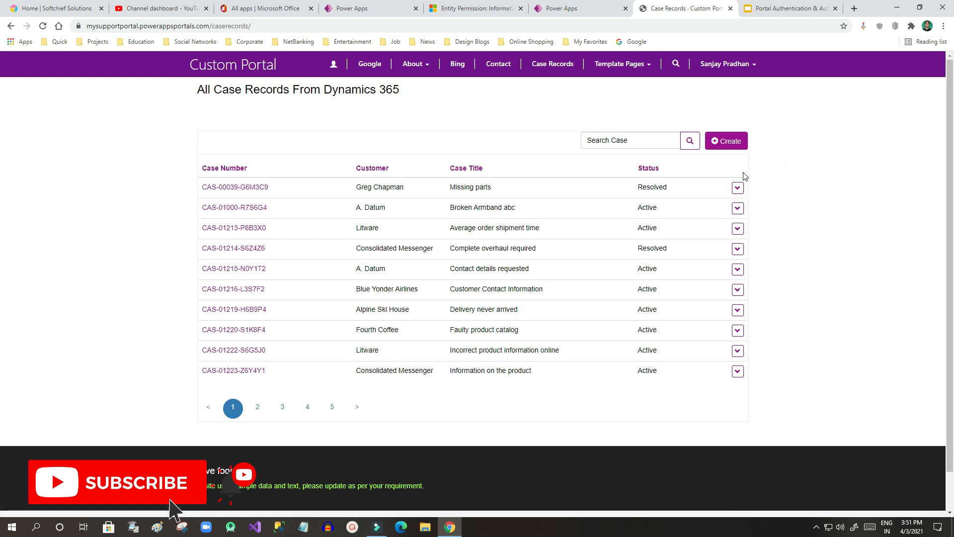
left_click(570, 9)
left_click(461, 5)
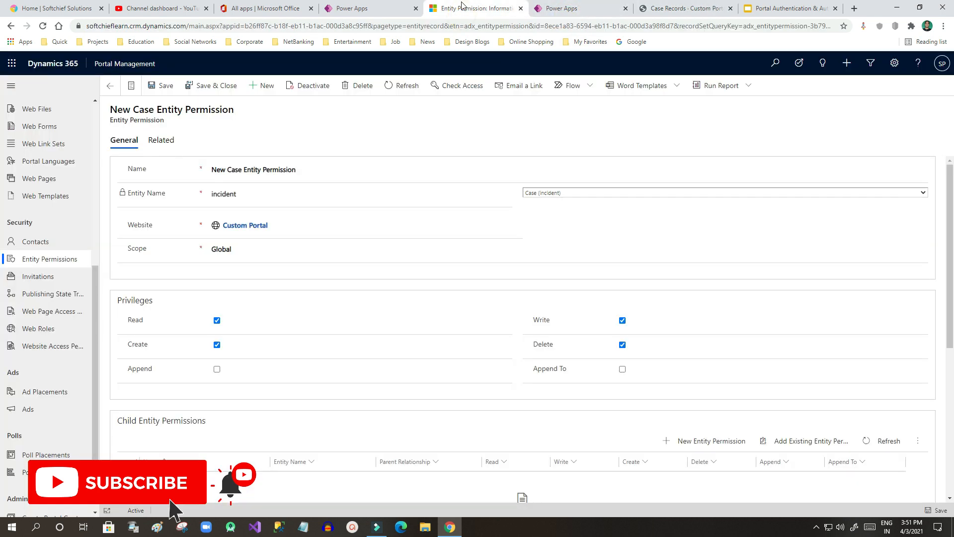
Step: Note the granted Delete privilege, check a case's row actions live, then select the Case Records list in the studio
double_click(542, 345)
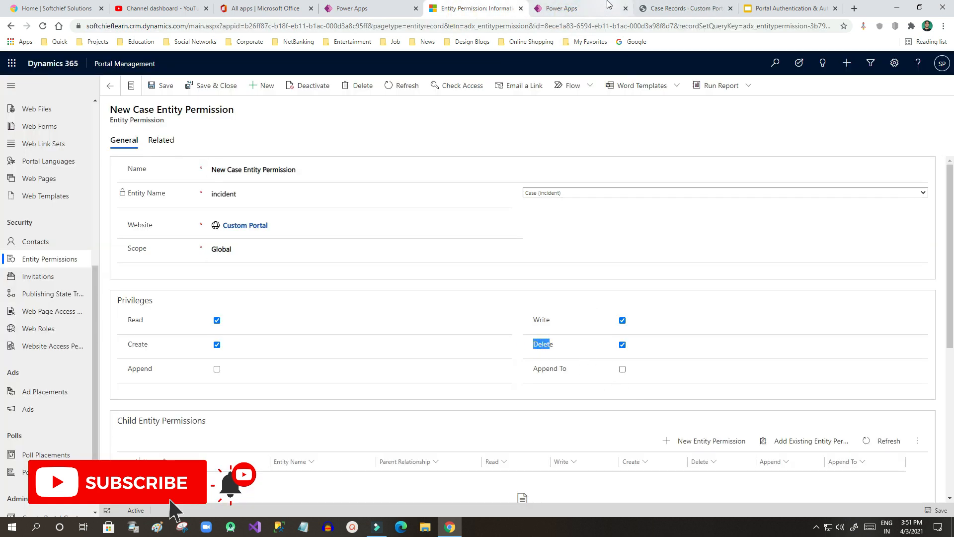
left_click(591, 8)
left_click(677, 5)
left_click(738, 187)
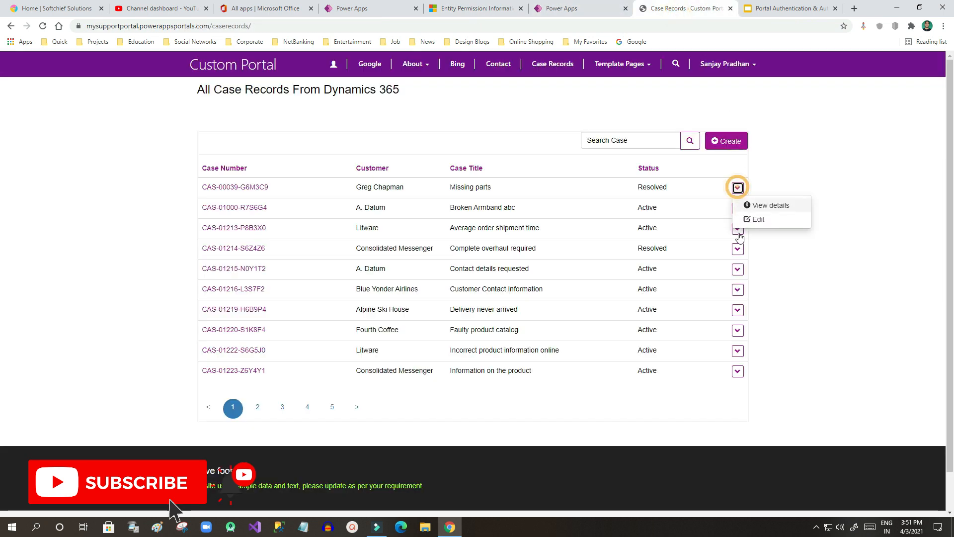
left_click(783, 134)
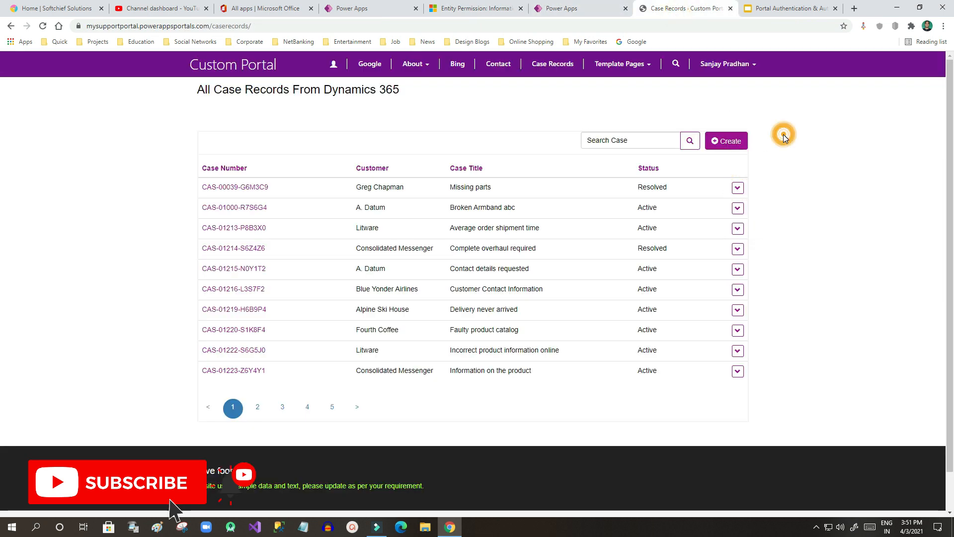
left_click(571, 8)
left_click(637, 271)
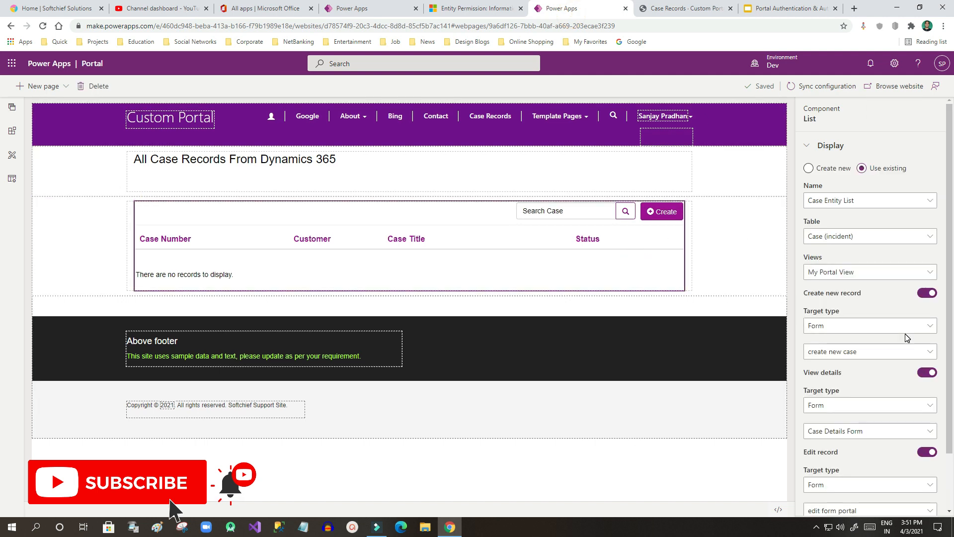
Step: Turn on Delete record for the Case Records list and sync the portal configuration
scroll(907, 338, "down", 2)
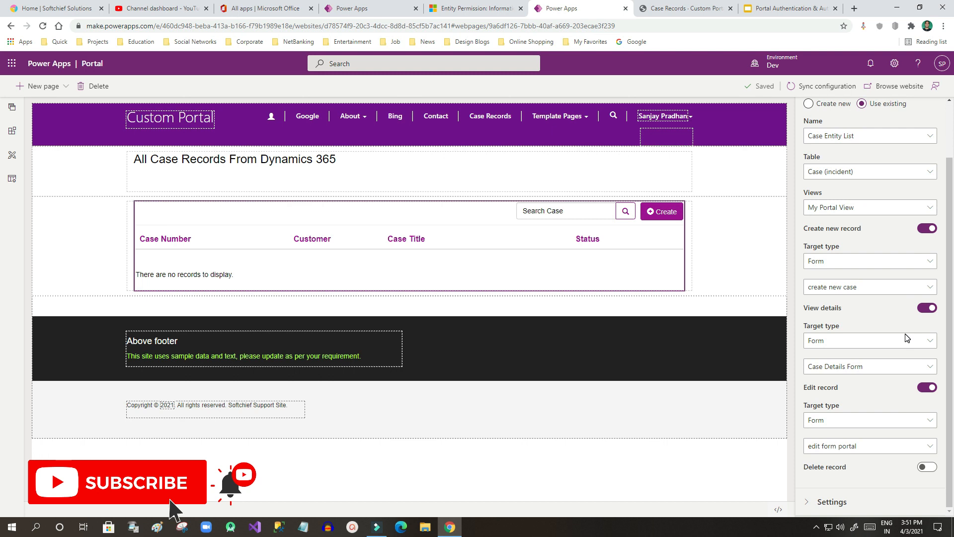
left_click_drag(802, 467, 842, 469)
left_click(816, 474)
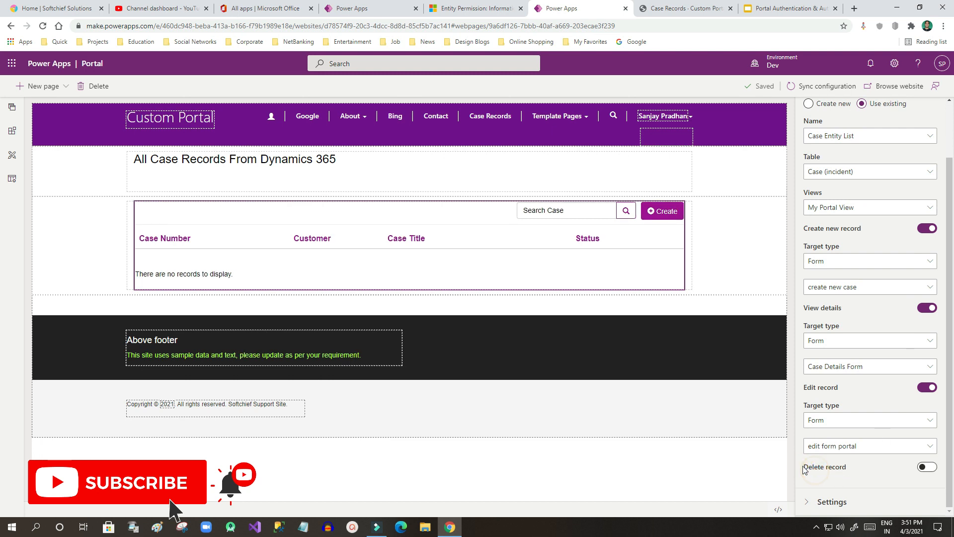
left_click(925, 470)
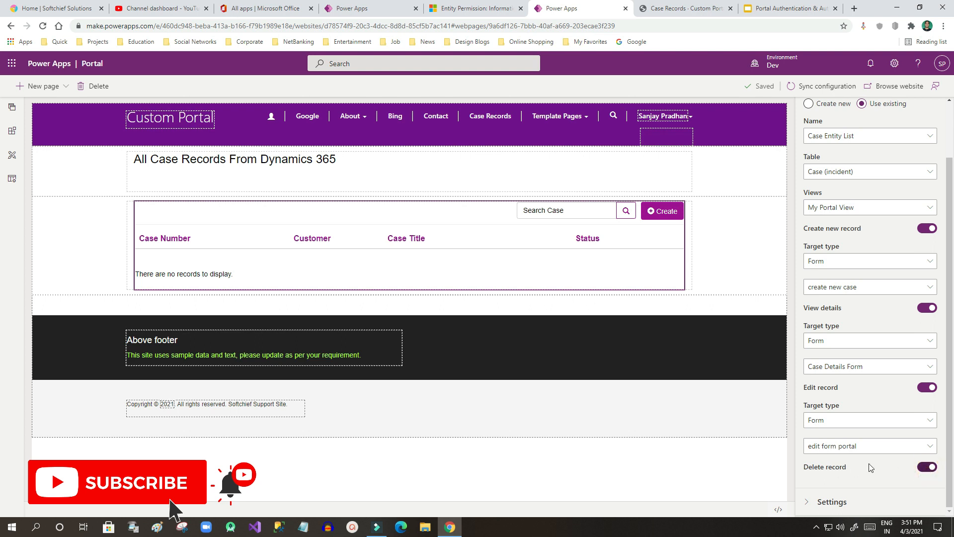
left_click(806, 89)
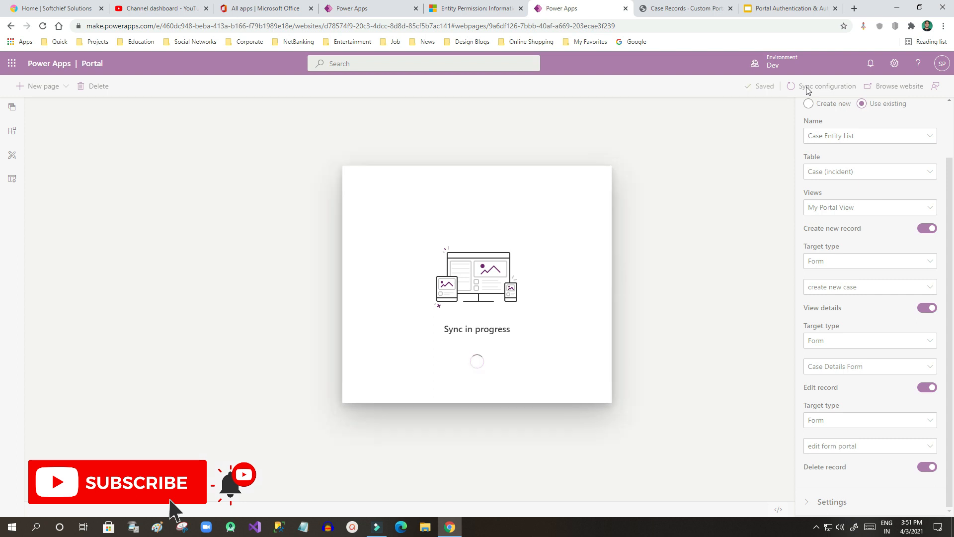
Step: Glance at the entity permission record, then browse the live Case Records page
left_click(497, 8)
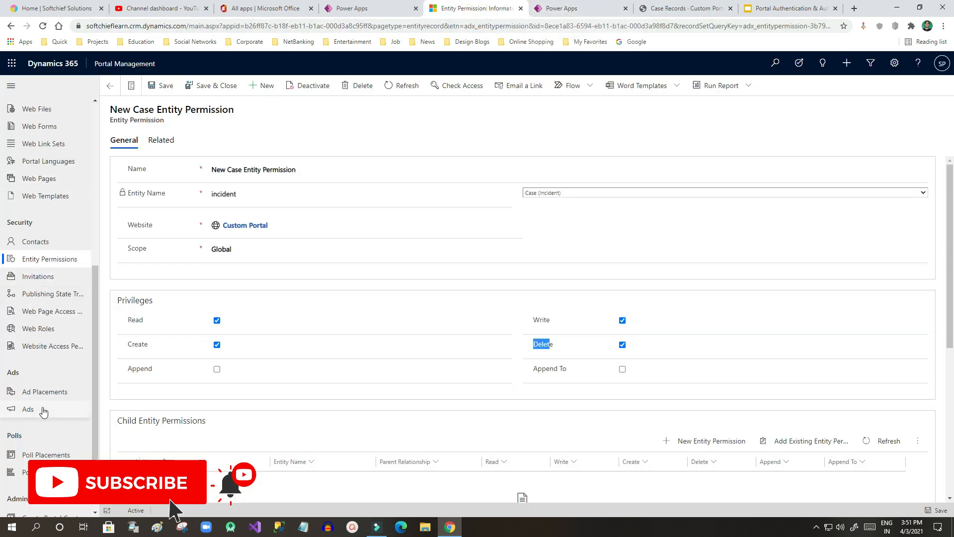
scroll(40, 189, "up", 2)
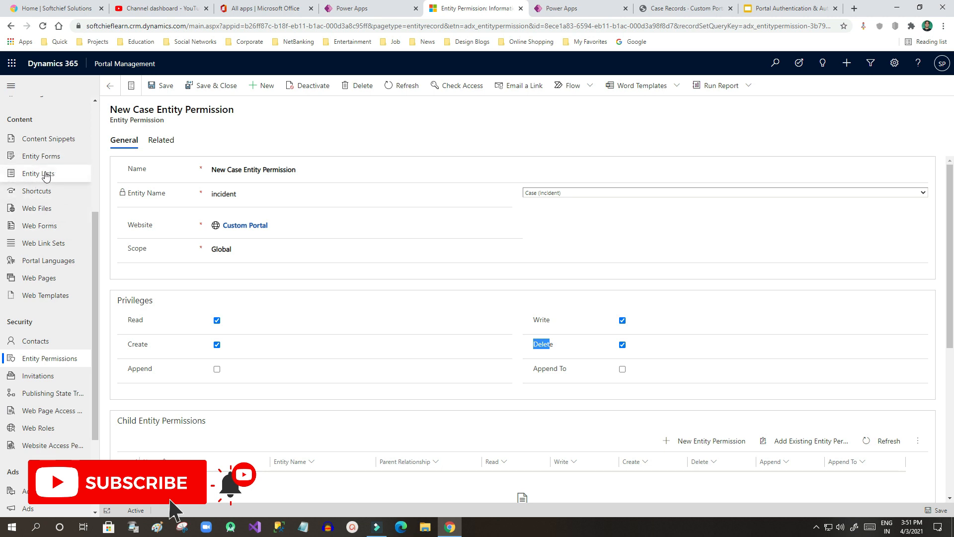
scroll(72, 273, "down", 2)
left_click(605, 6)
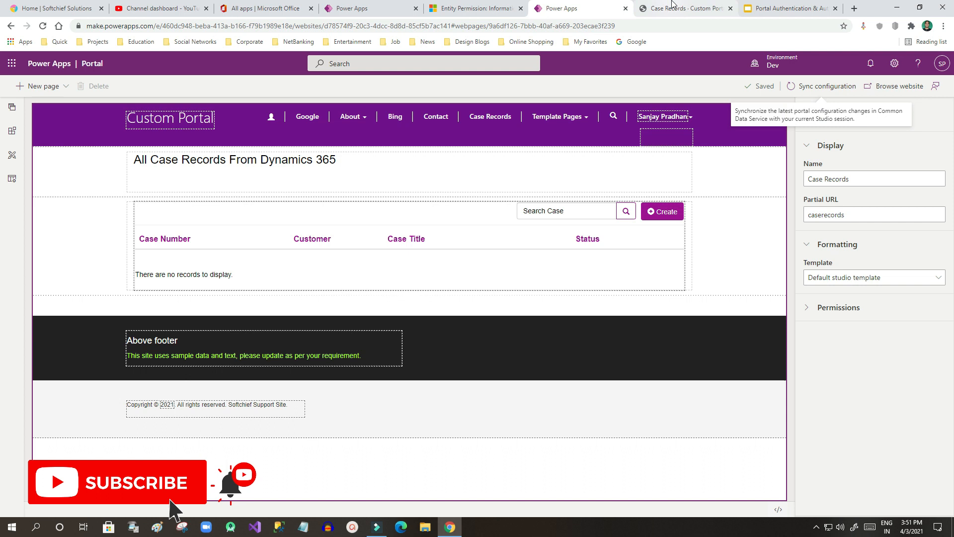
left_click(874, 90)
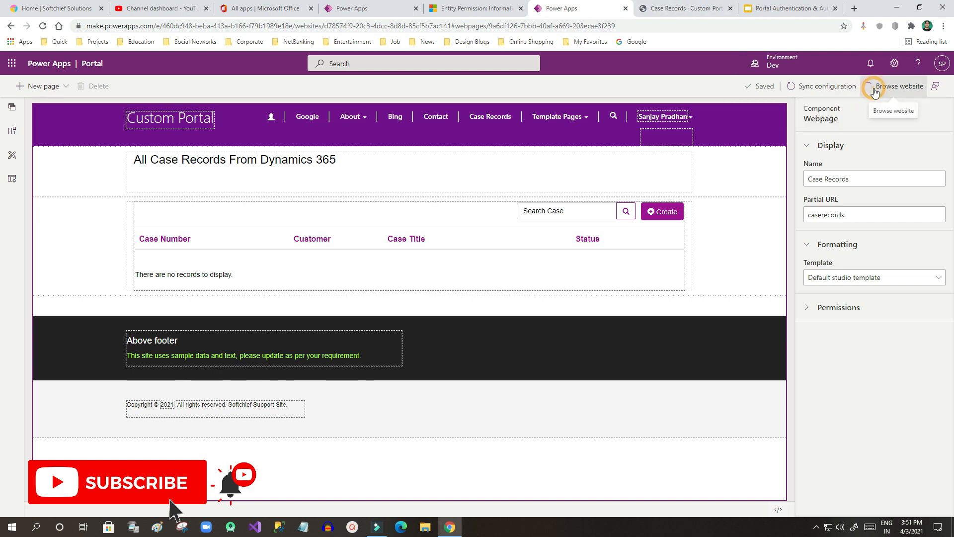
left_click(672, 4)
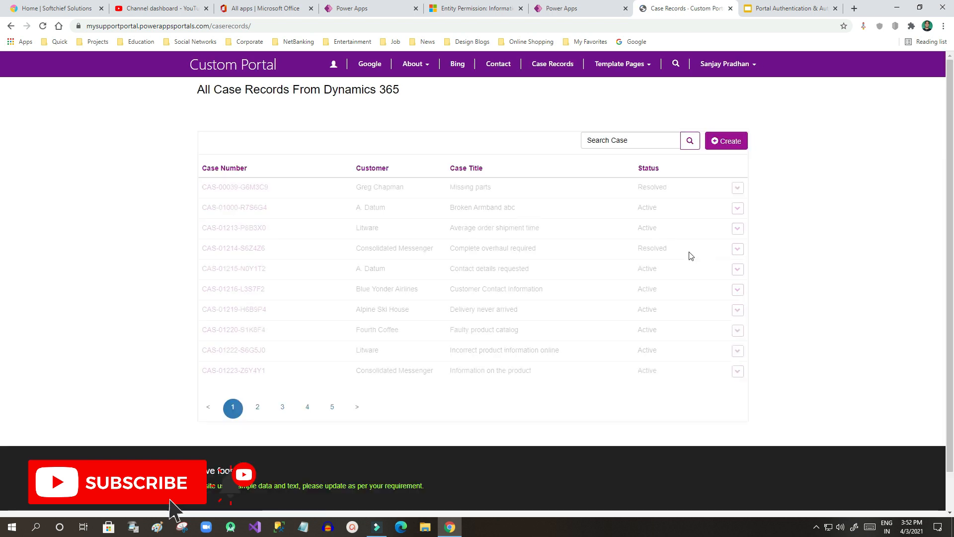
Step: Delete case CAS-01000 'Broken Armband abc' from the Case Records list and confirm
left_click_drag(354, 207, 669, 210)
left_click(669, 211)
left_click(736, 209)
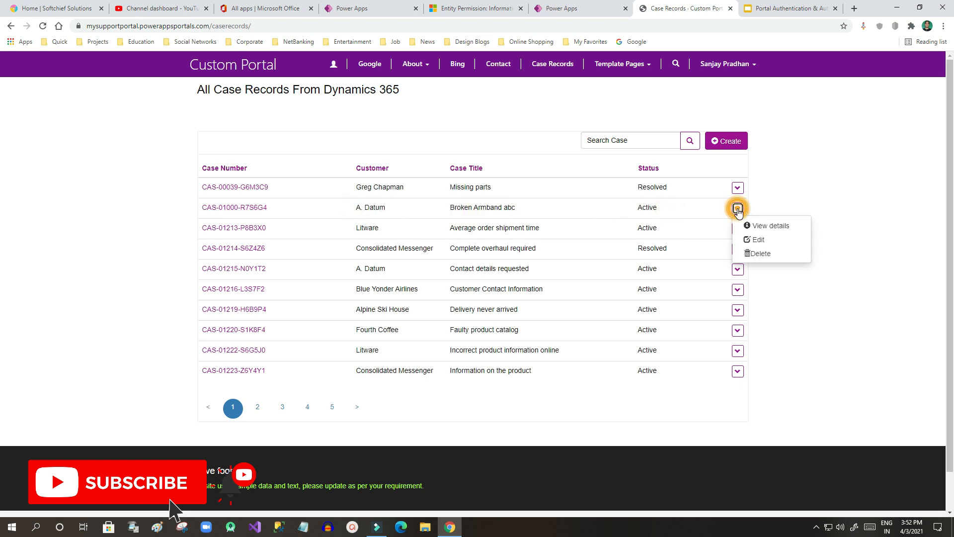
left_click(773, 257)
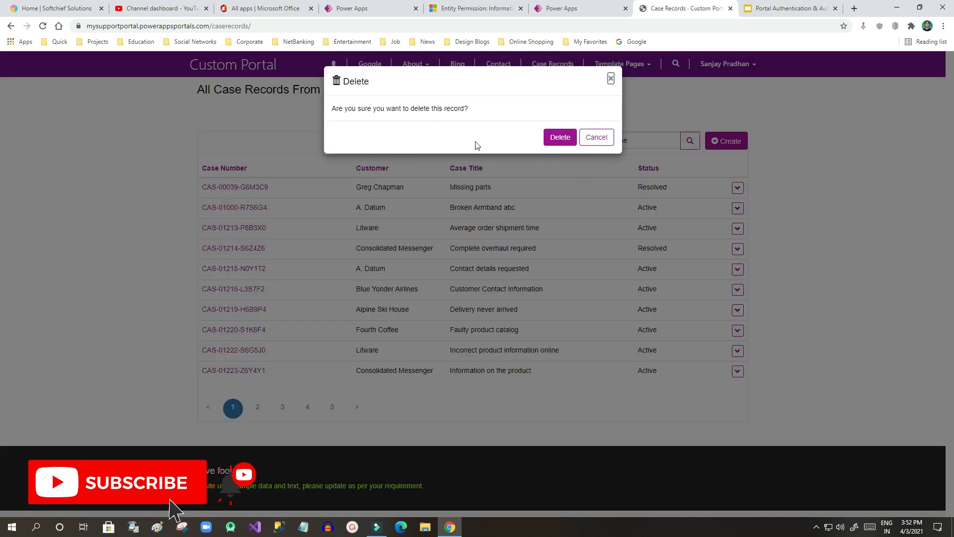
left_click_drag(345, 108, 470, 109)
left_click(470, 108)
left_click(563, 136)
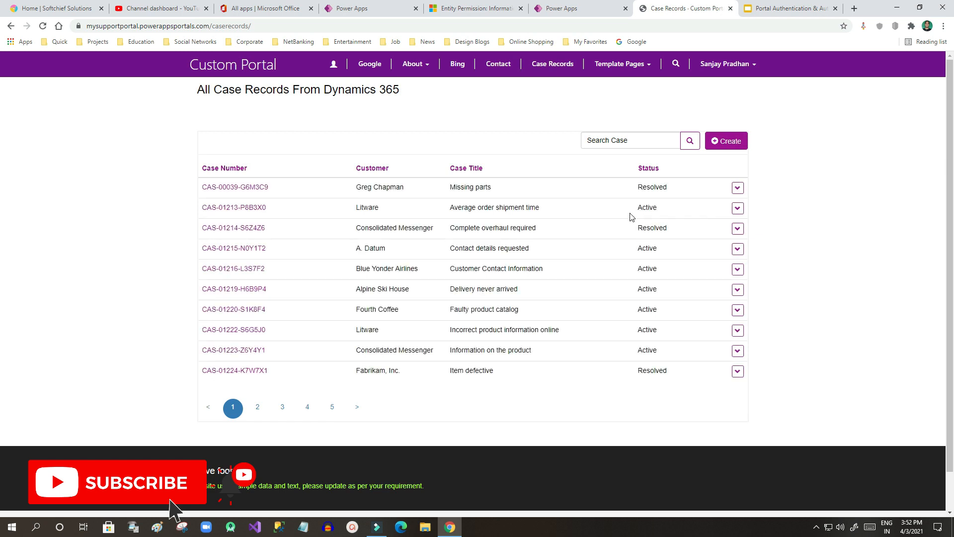
Step: Review the refreshed case list, then return to the entity permission record
left_click_drag(625, 209, 354, 188)
left_click_drag(651, 227, 351, 188)
left_click(351, 182)
left_click(480, 7)
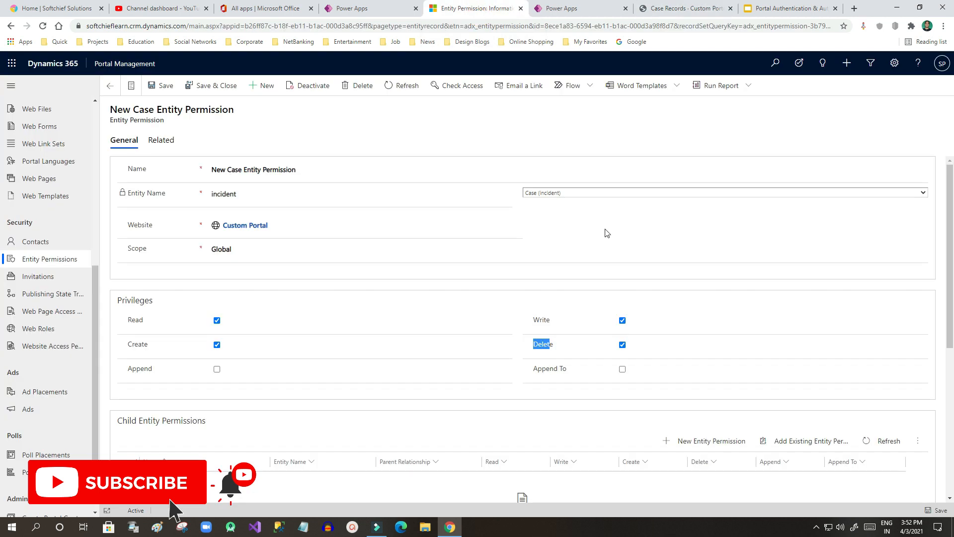
Step: Highlight the Entity Permission, Web Roles and Contacts points on the Manage Authorization slide
left_click(789, 9)
left_click(260, 219)
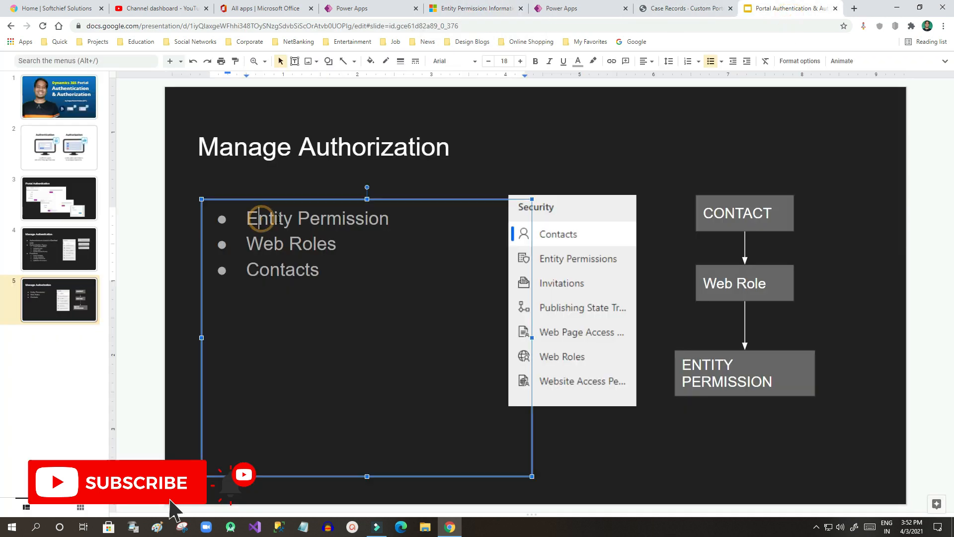
left_click_drag(249, 218, 389, 219)
left_click_drag(250, 243, 336, 243)
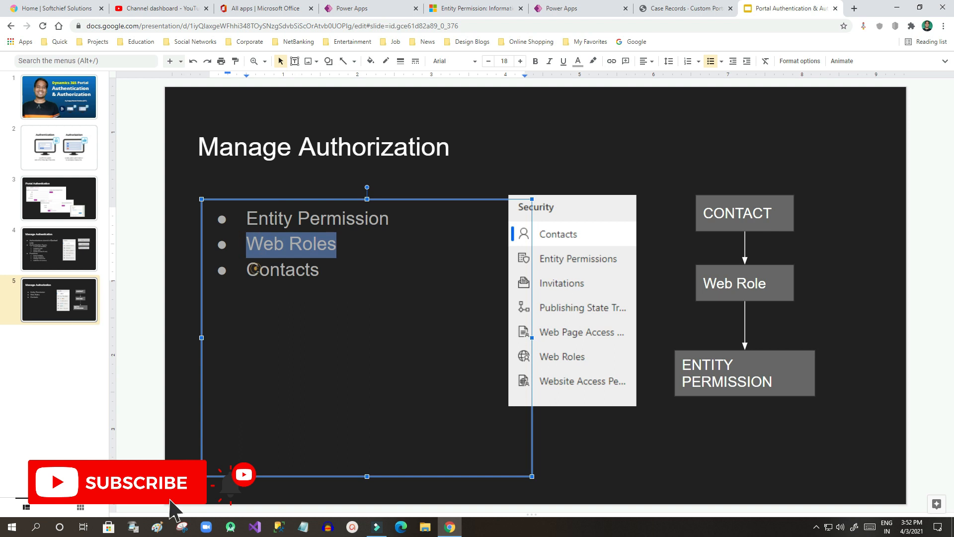
left_click_drag(255, 268, 332, 269)
left_click(334, 269)
left_click_drag(258, 270, 326, 270)
left_click(326, 270)
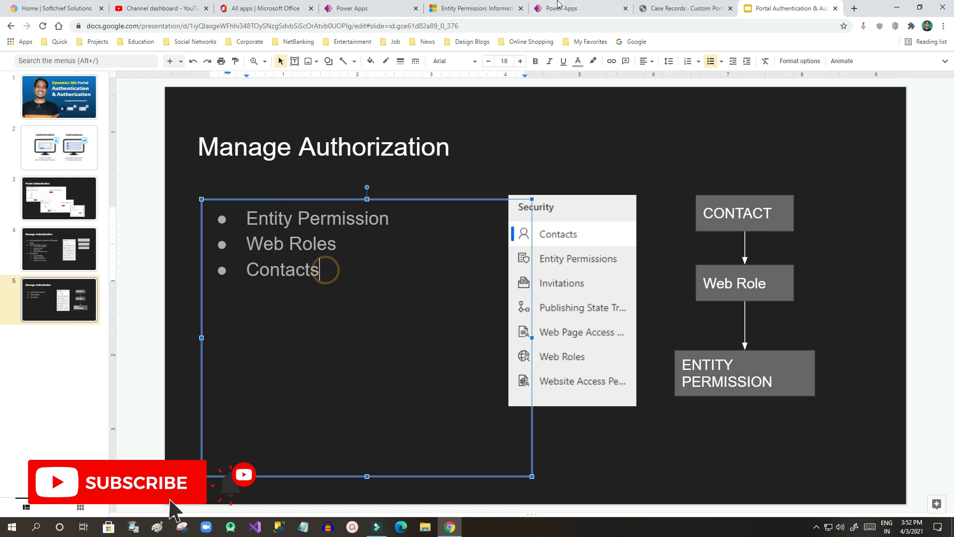
Step: Open the Active Web Roles list in Portal Management
left_click(556, 11)
left_click(462, 11)
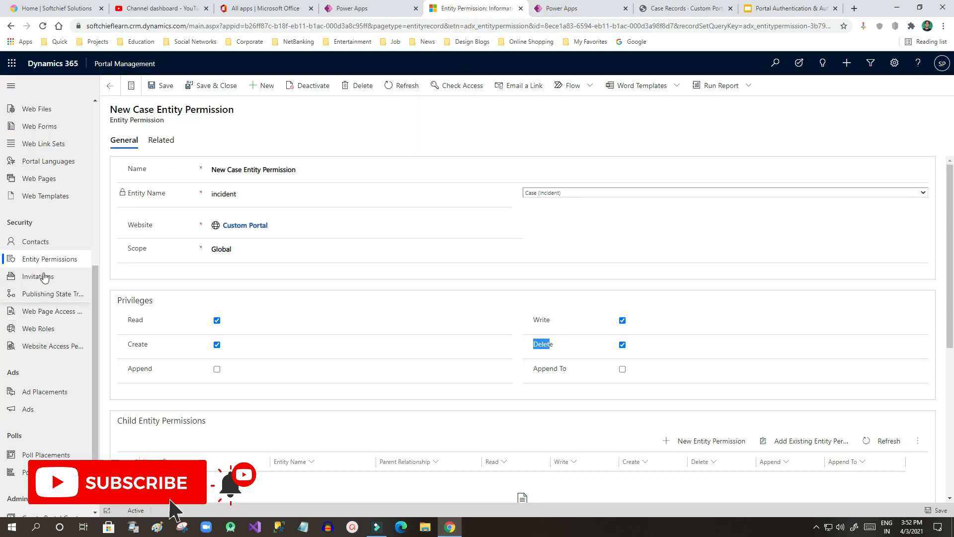
left_click(45, 331)
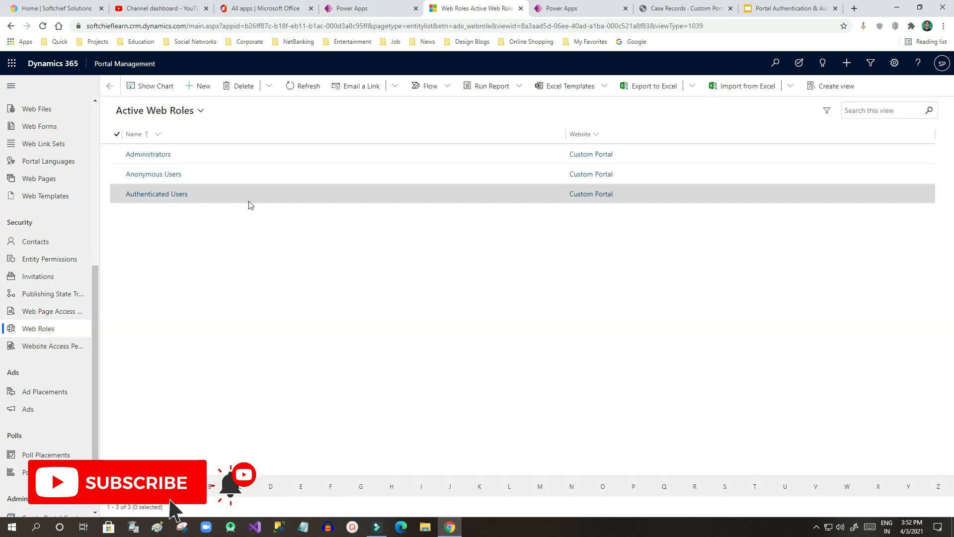
Step: Create web role 'New User' for Custom Portal with Authenticated Users Role set to Yes, and save
left_click(203, 86)
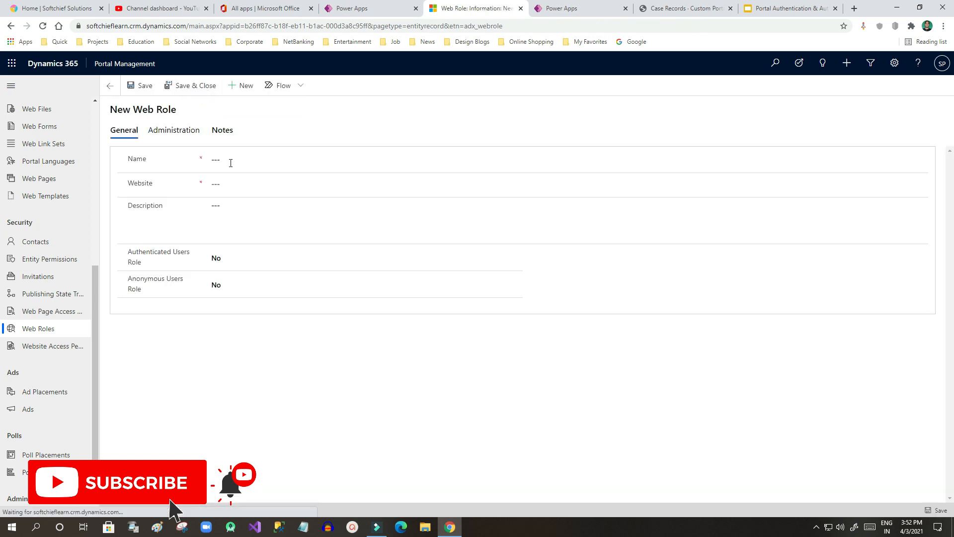
left_click(236, 158)
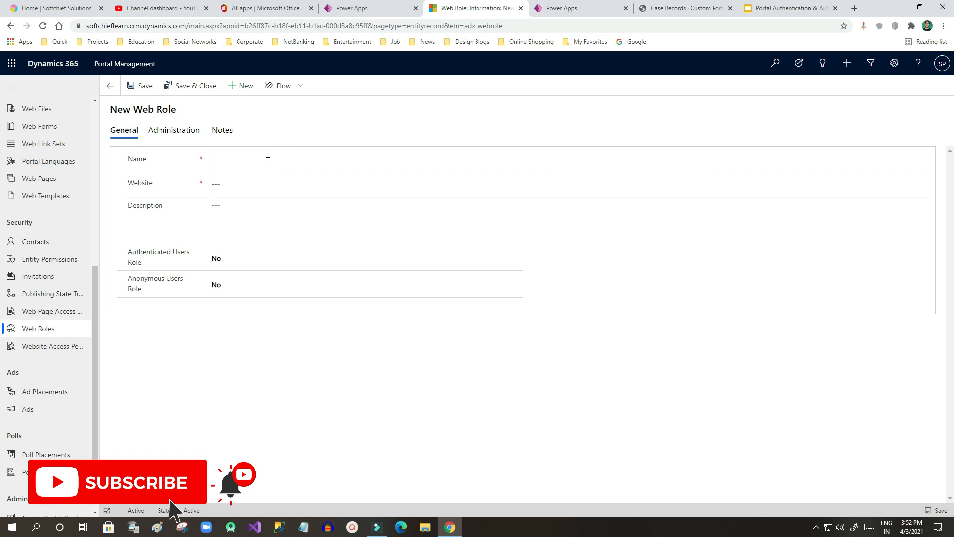
left_click(268, 161)
left_click(255, 182)
left_click(918, 187)
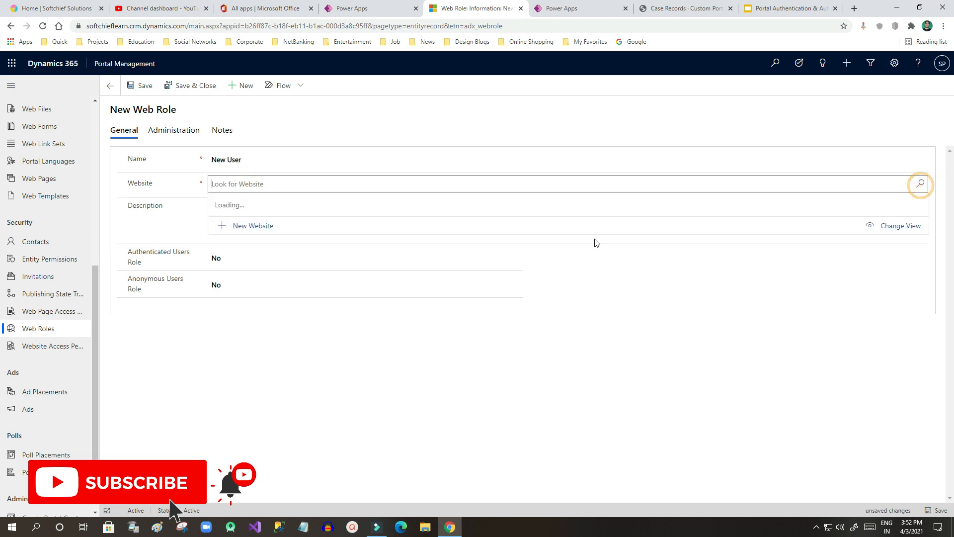
left_click(237, 222)
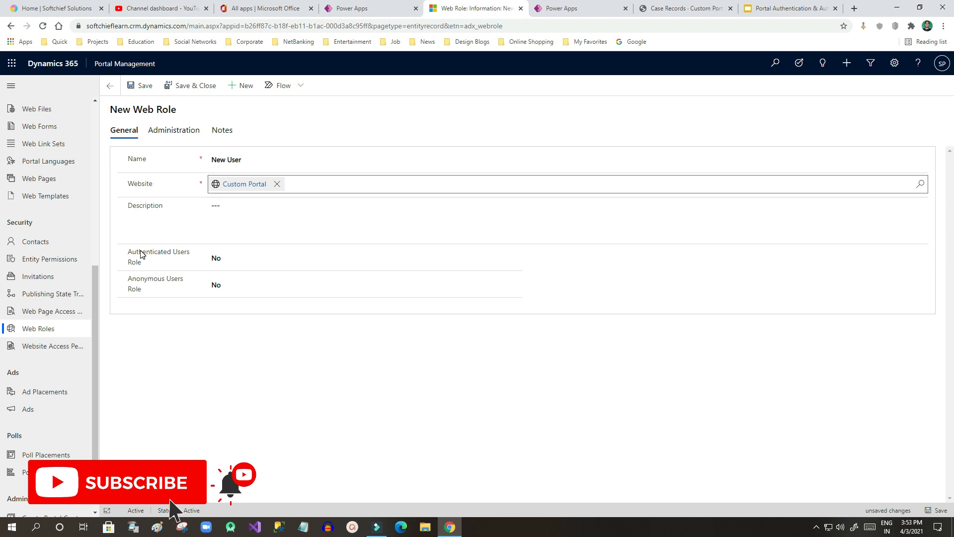
left_click_drag(140, 250, 190, 255)
left_click(191, 255)
left_click(236, 256)
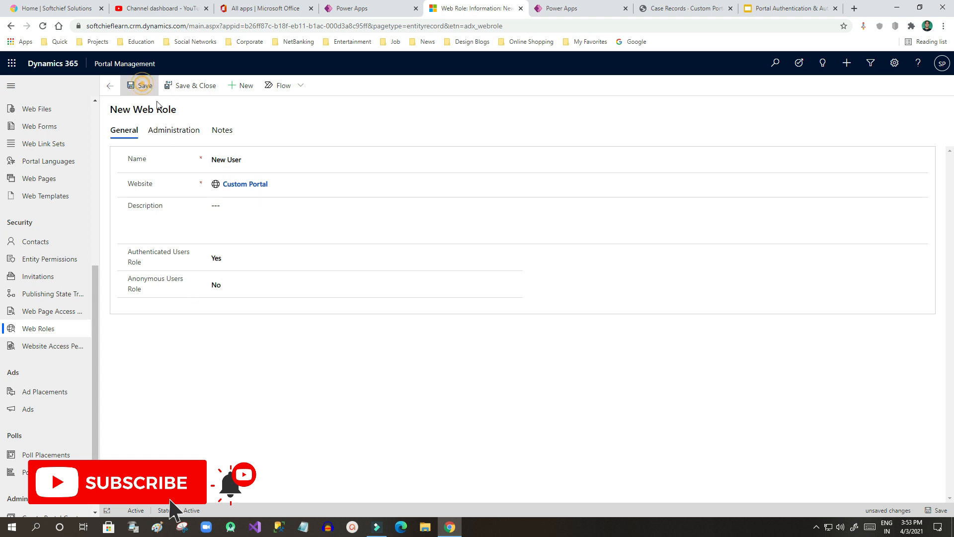
left_click(142, 85)
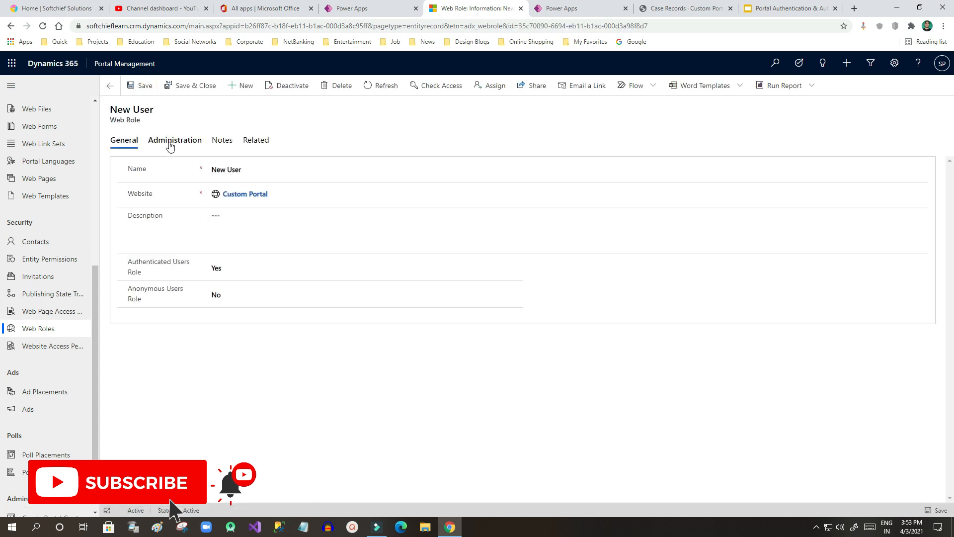
Step: Look over the New User role's ownership details and related record types
left_click(170, 145)
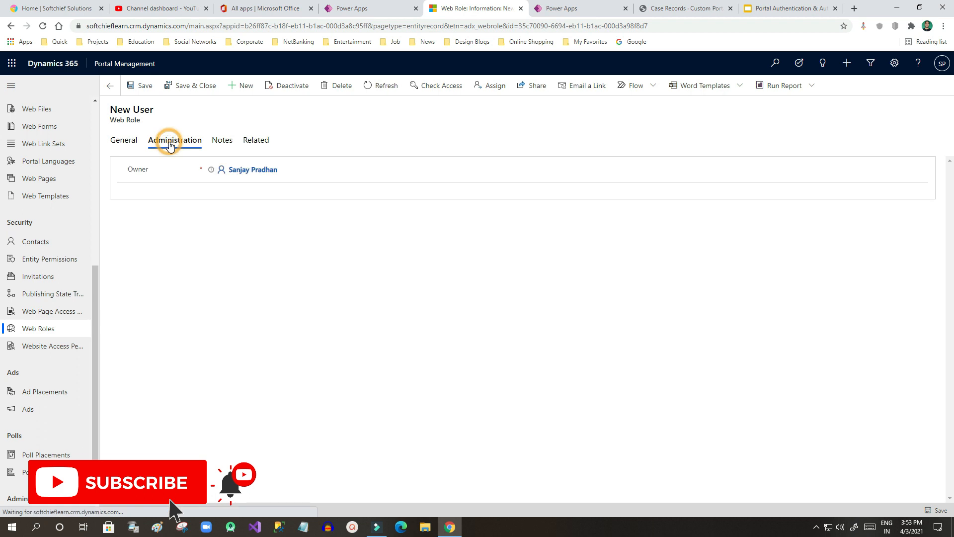
left_click(254, 145)
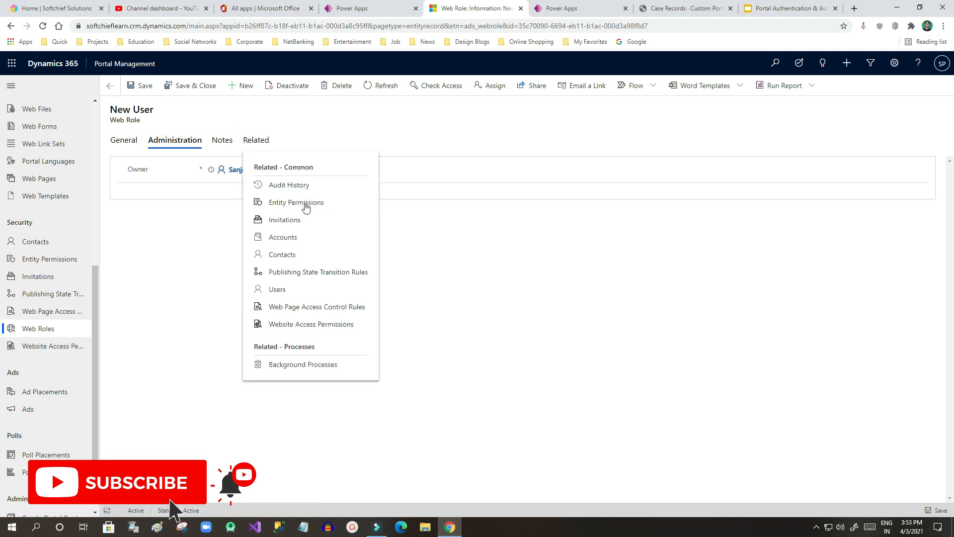
left_click(185, 219)
left_click(123, 143)
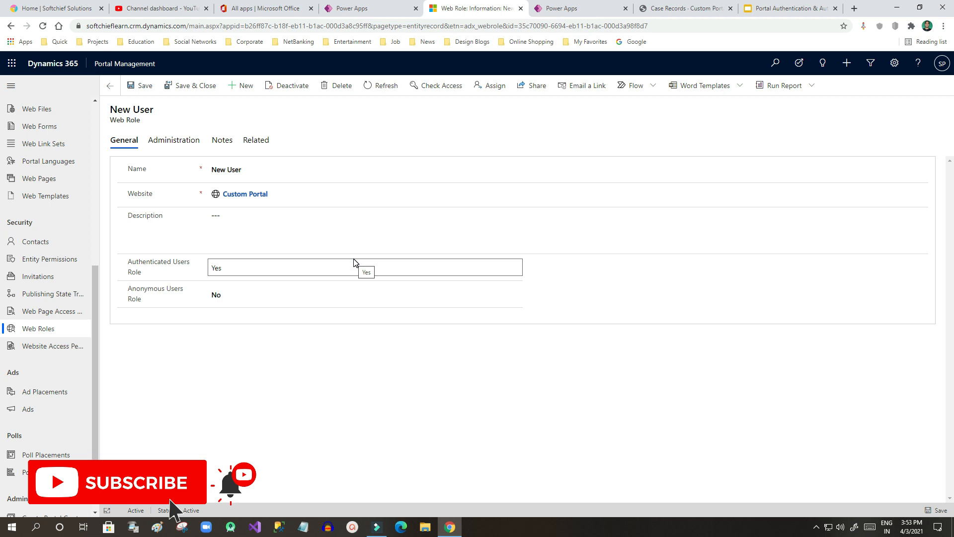
Step: Check the Case Records portal page, then return to the New User web role form
left_click(682, 14)
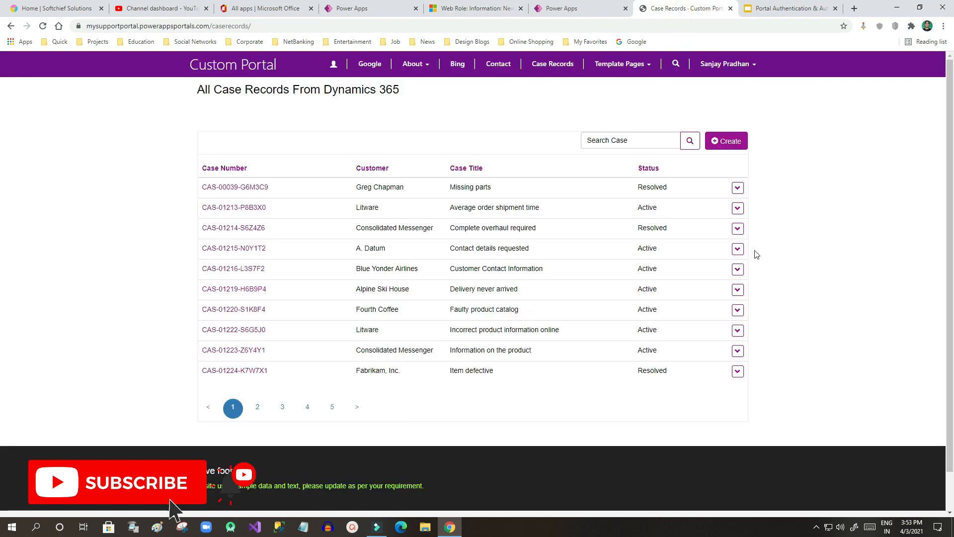
left_click(593, 7)
left_click(493, 8)
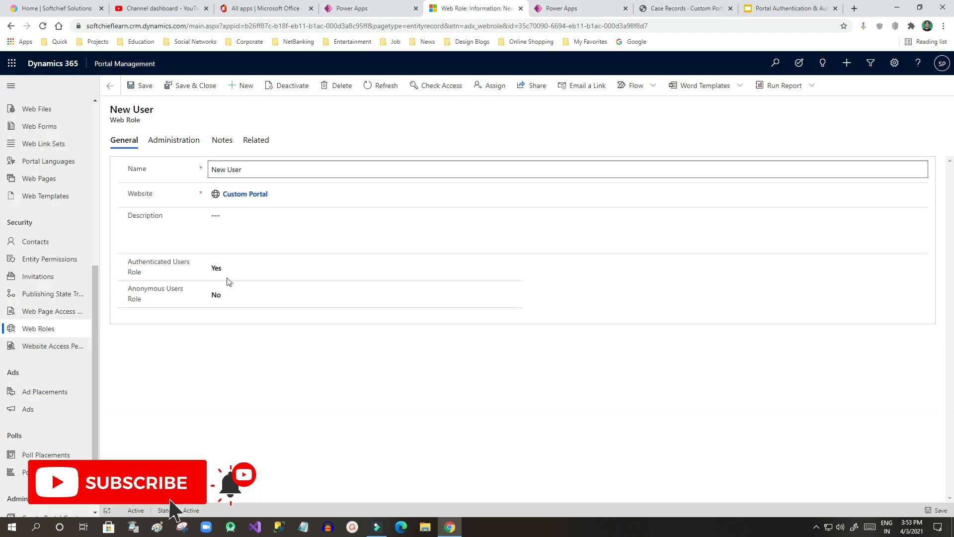
left_click_drag(128, 261, 141, 301)
left_click(145, 274)
left_click(144, 303)
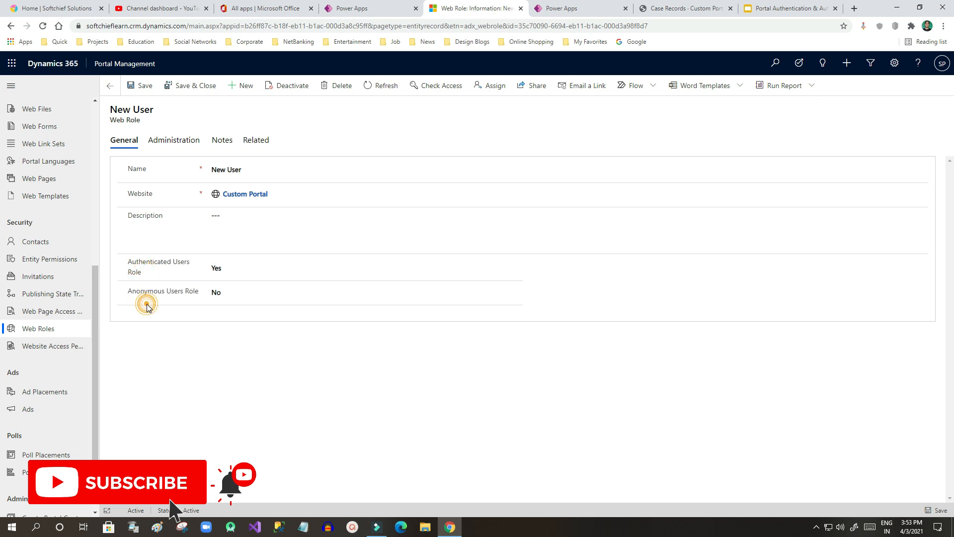
Step: Open Web Page Access Control Rules from the left navigation, then go back to the portal tabs
left_click_drag(199, 292, 131, 299)
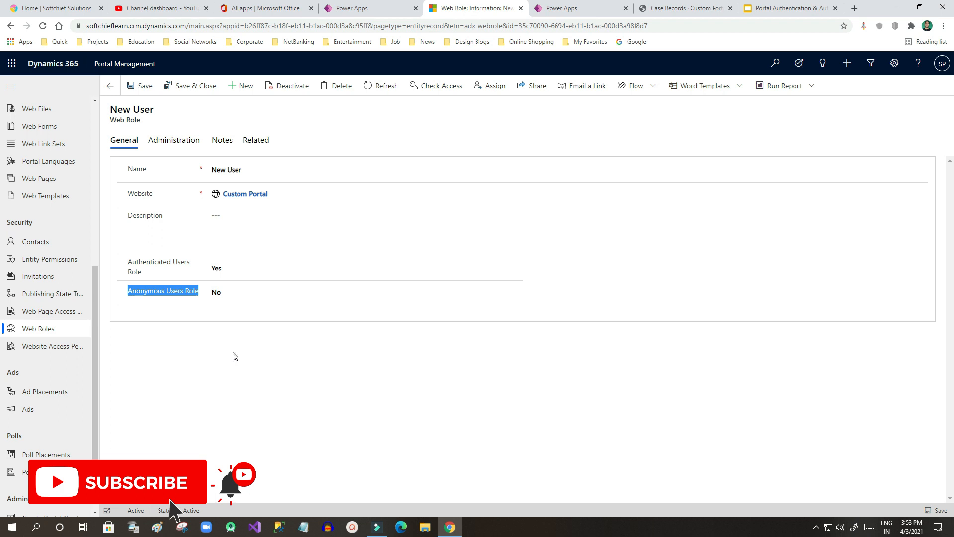
left_click(128, 264)
left_click_drag(127, 260, 146, 273)
left_click(146, 273)
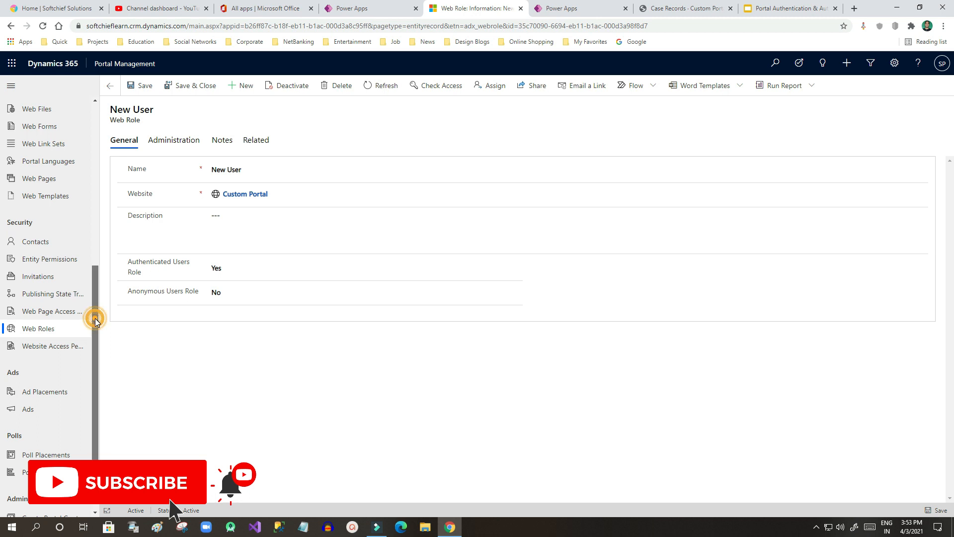
left_click_drag(94, 318, 94, 332)
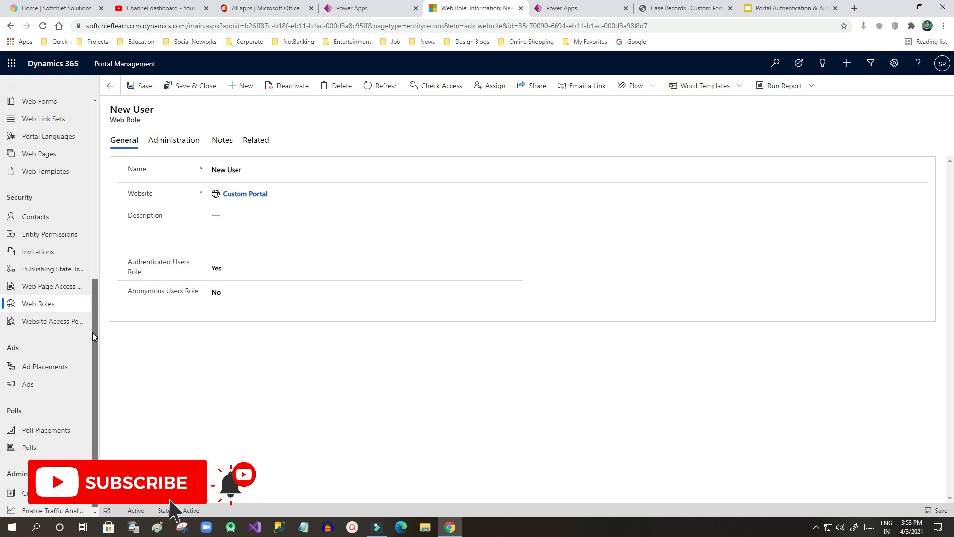
left_click(44, 292)
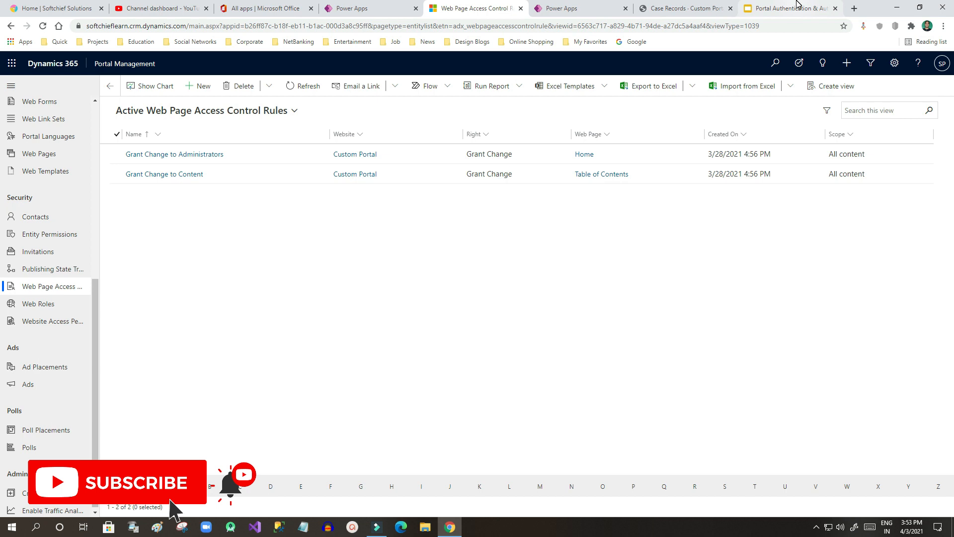
left_click(687, 7)
left_click(797, 8)
Step: Reload the Case Records page, still visible to everyone, then return to the access control rules list
left_click(695, 7)
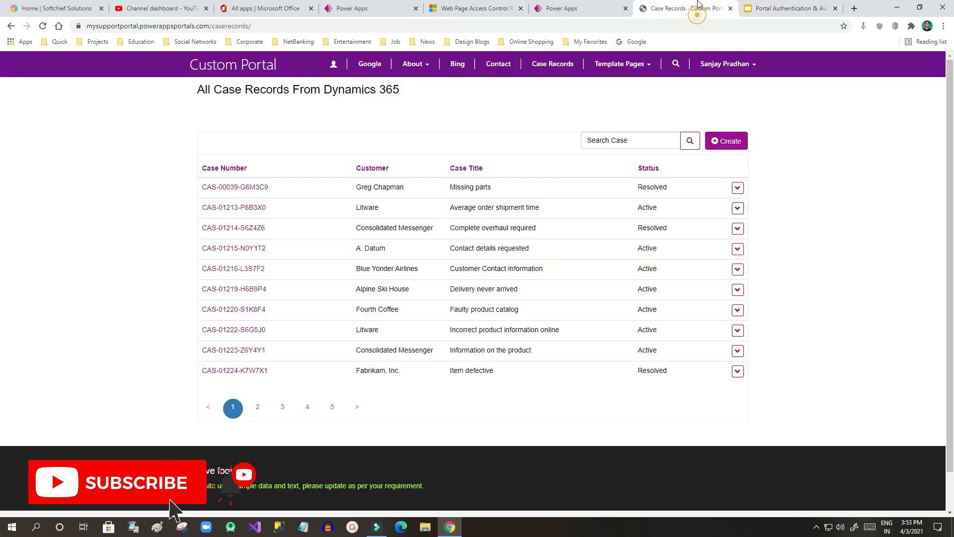
left_click(789, 8)
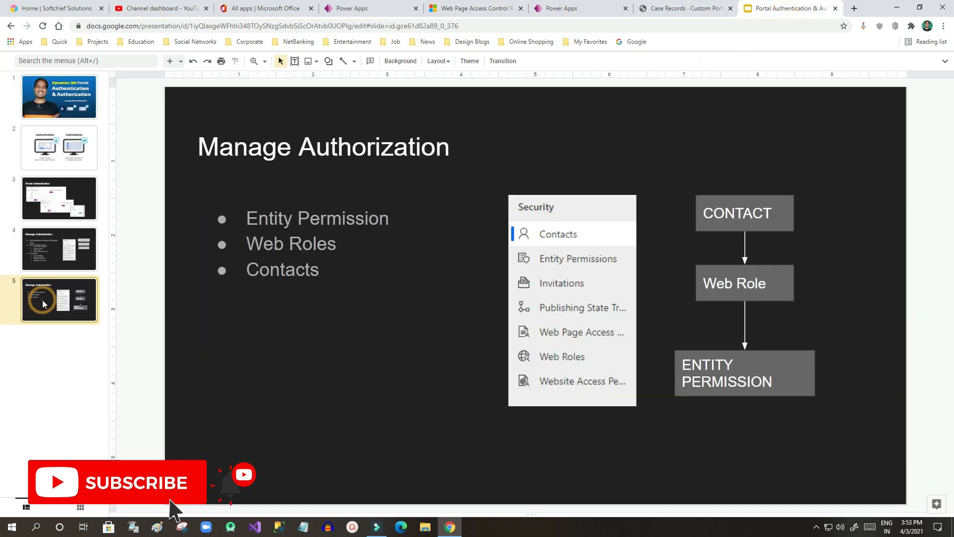
left_click(684, 8)
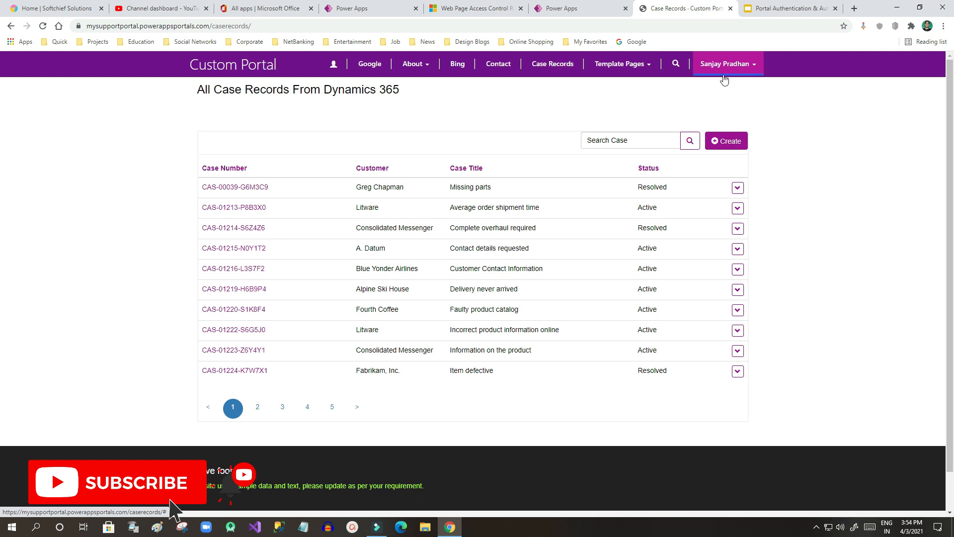
left_click(551, 68)
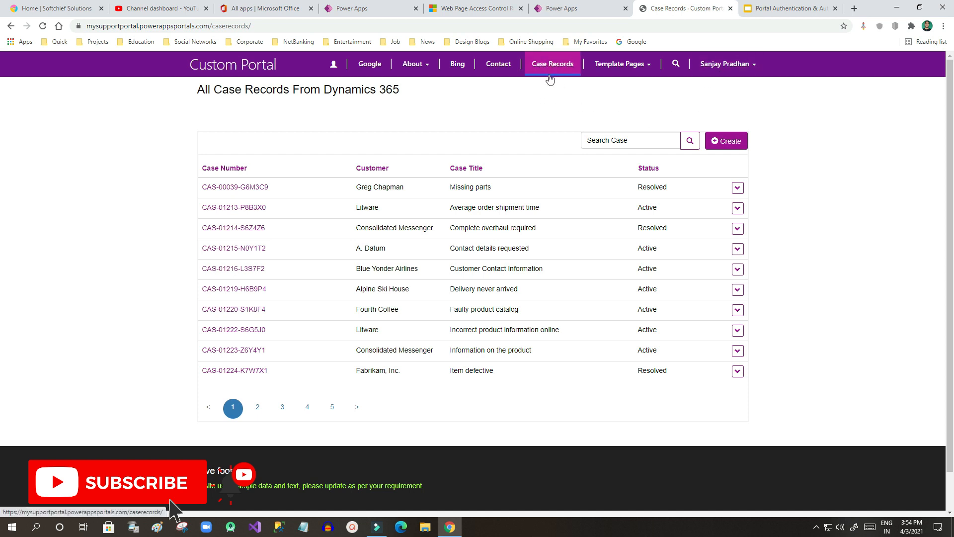
left_click(560, 9)
left_click(467, 10)
Step: Start a new web page access control rule named 'restrict case' for Custom Portal
left_click(210, 234)
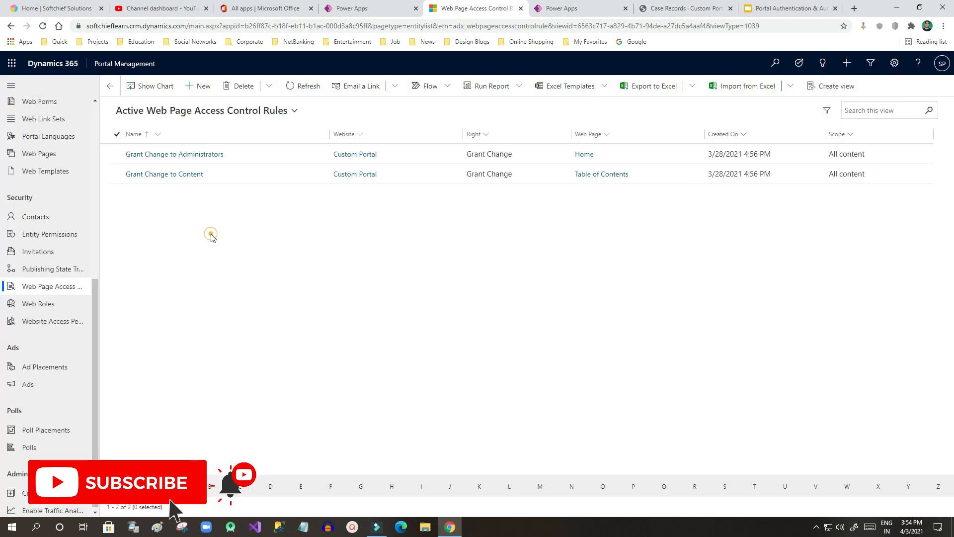
left_click(203, 89)
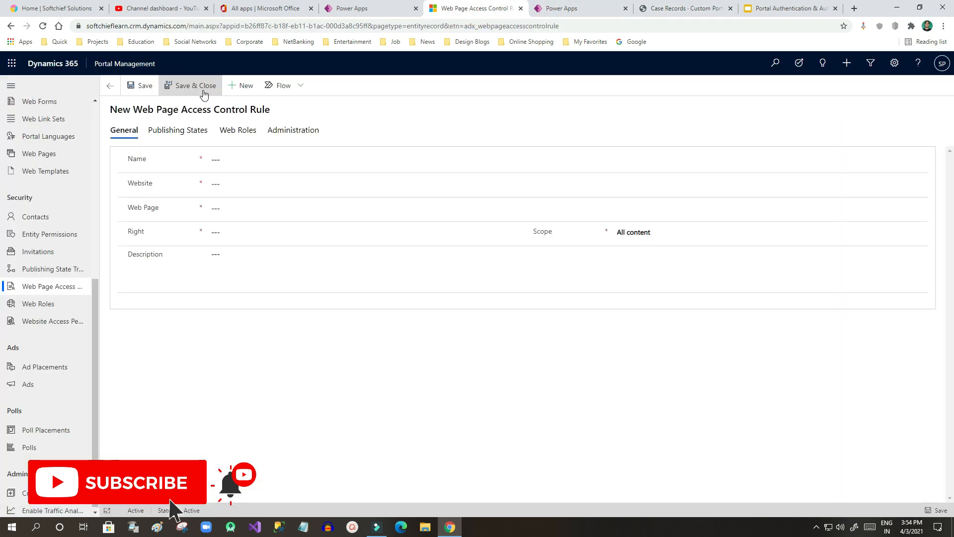
left_click(249, 160)
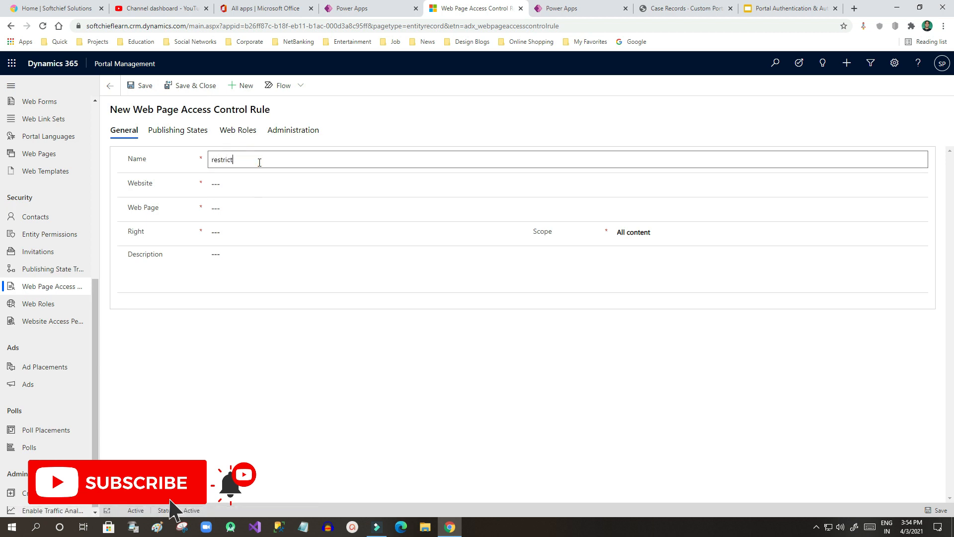
left_click(263, 184)
left_click(919, 182)
left_click(239, 217)
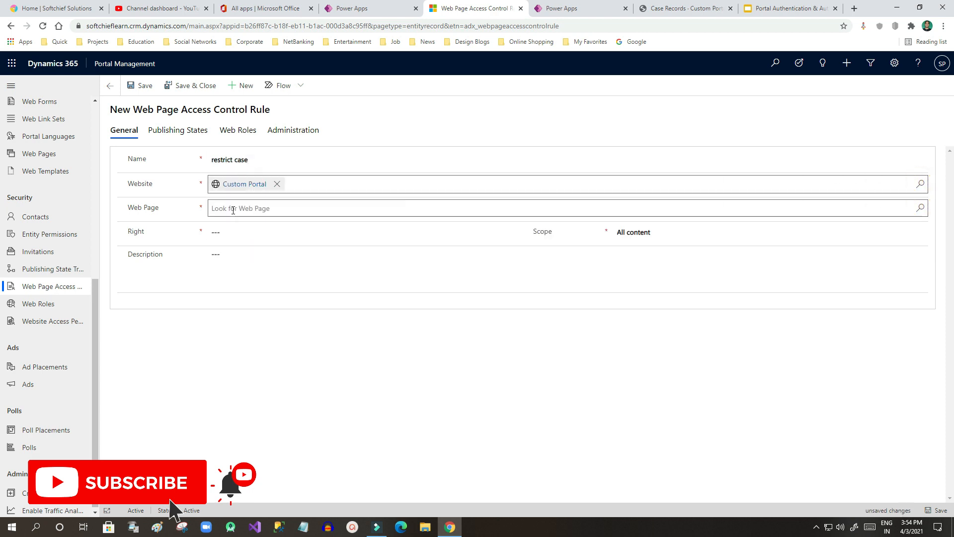
Step: Set the rule's web page to Case Records by searching 'case'
left_click(231, 208)
left_click(920, 207)
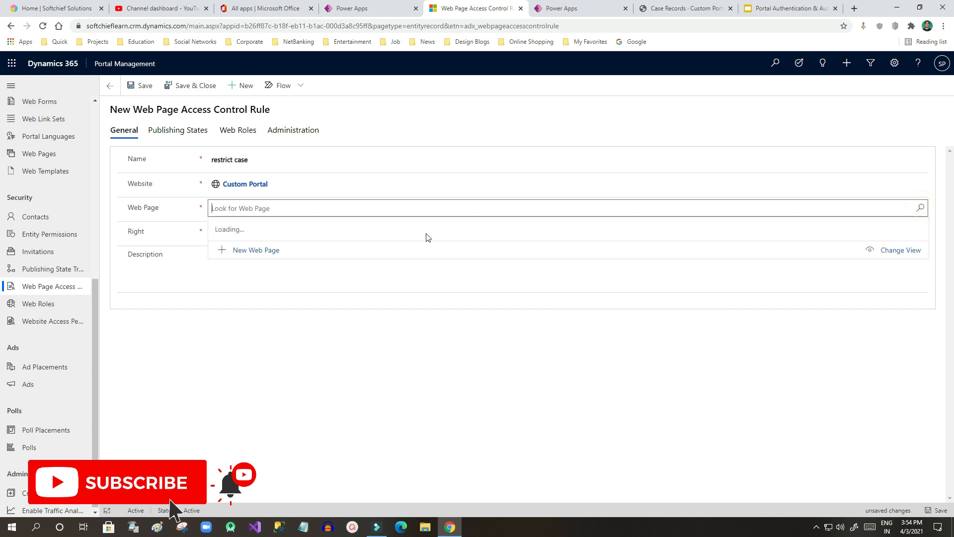
left_click(253, 209)
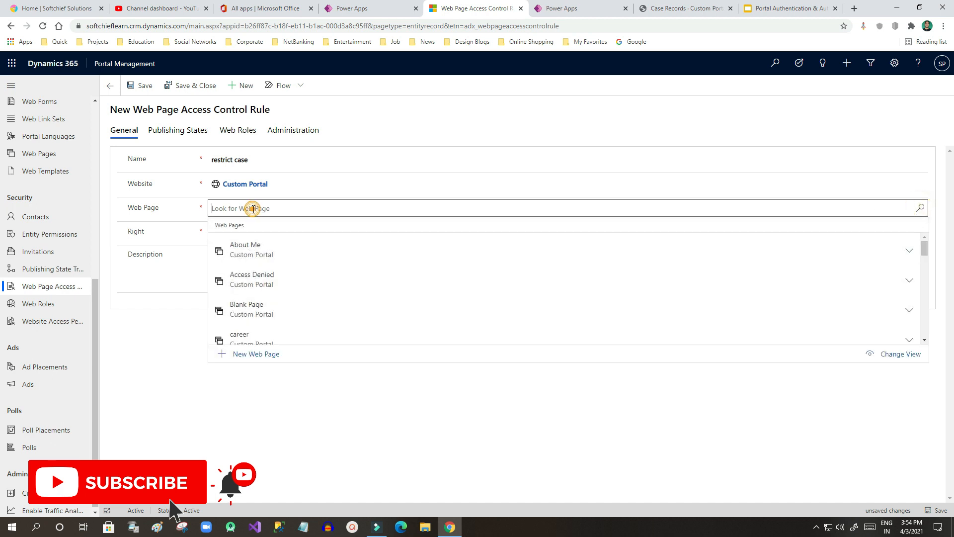
type("car")
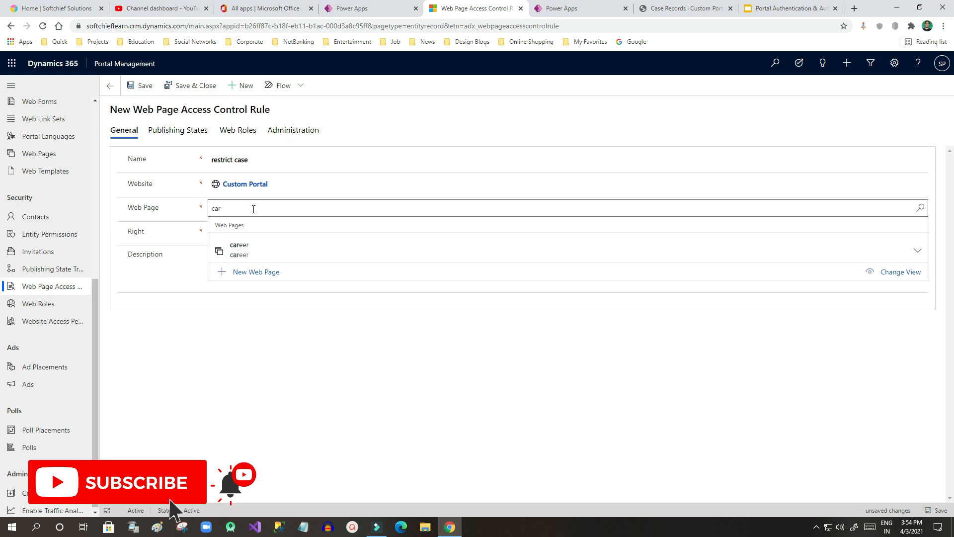
type("\\")
key("BackSpace")
key("BackSpace")
type("se")
left_click(250, 243)
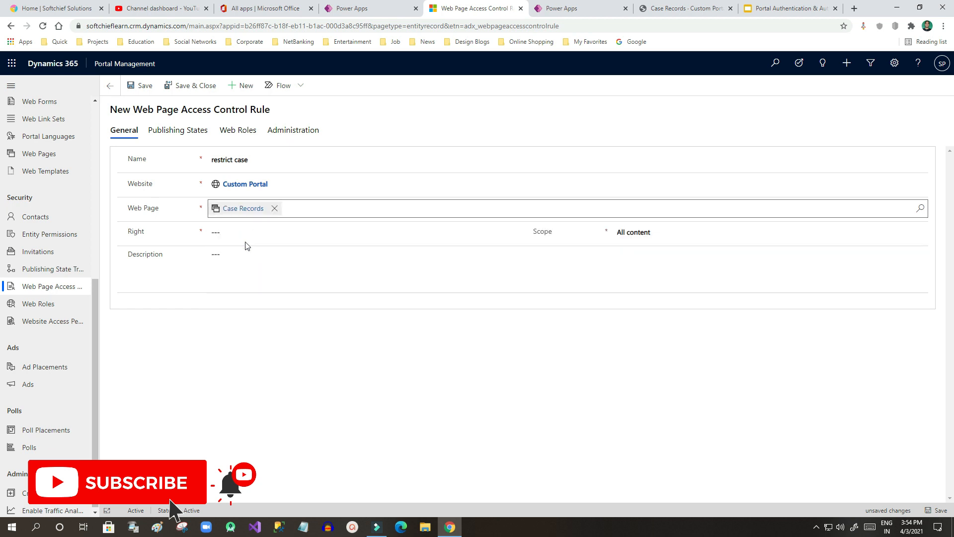
Step: Give the rule Restrict Read rights, save it, and check the live case list
left_click(238, 233)
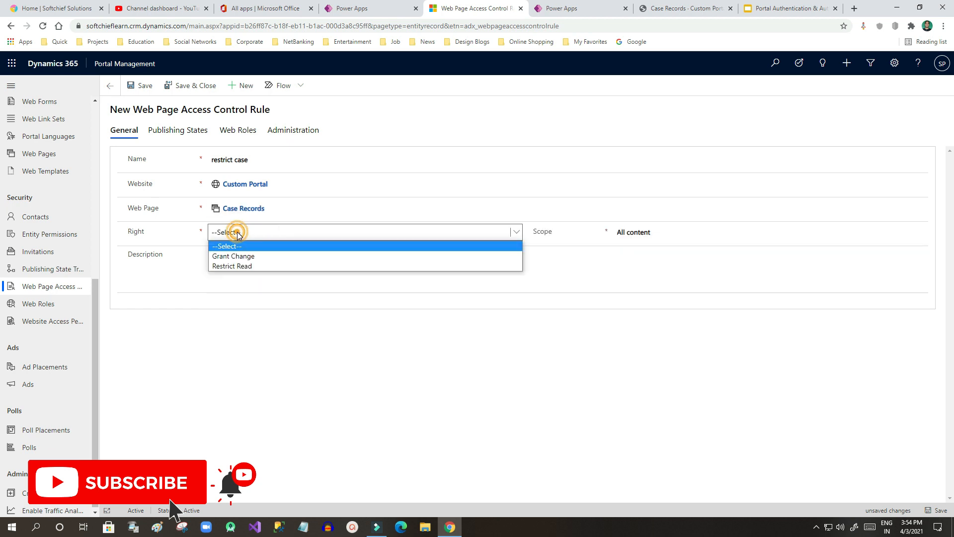
left_click(260, 264)
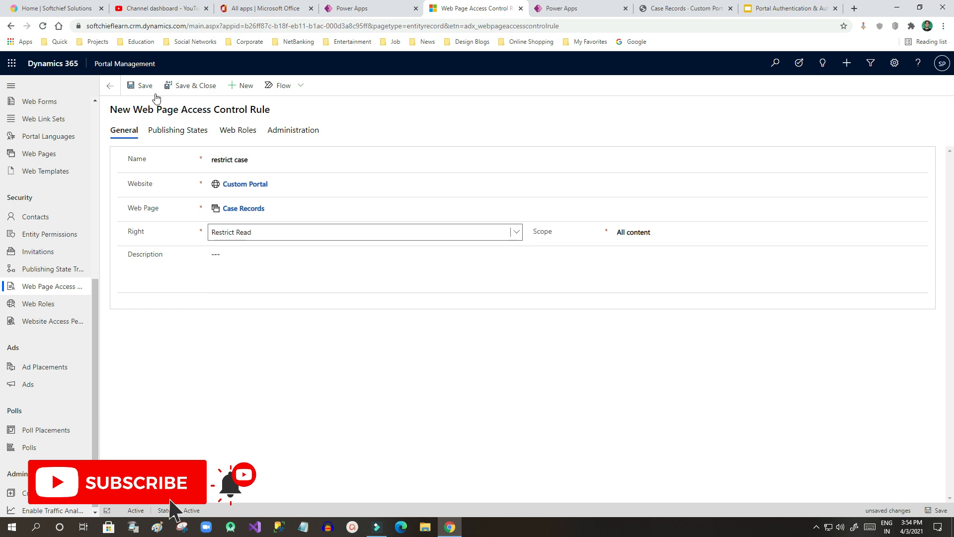
left_click(141, 87)
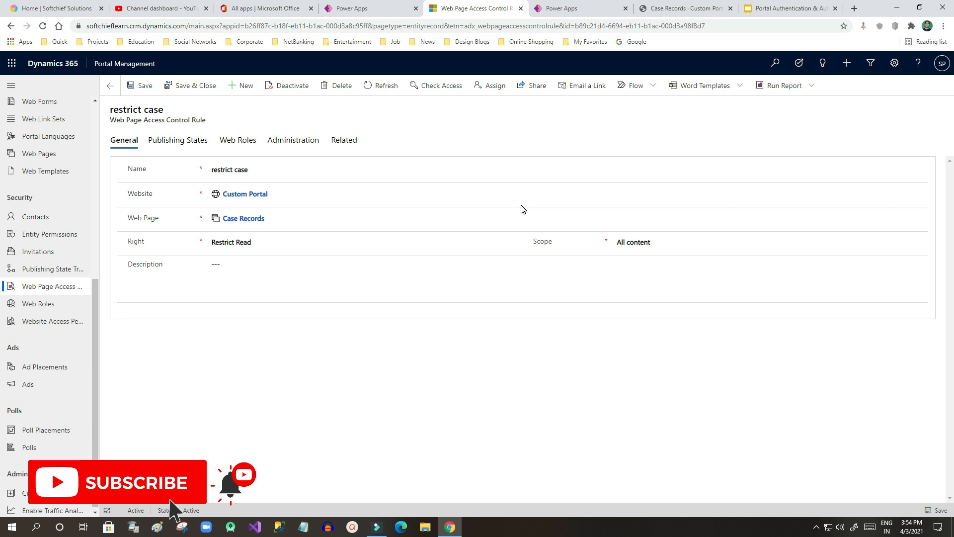
left_click(692, 9)
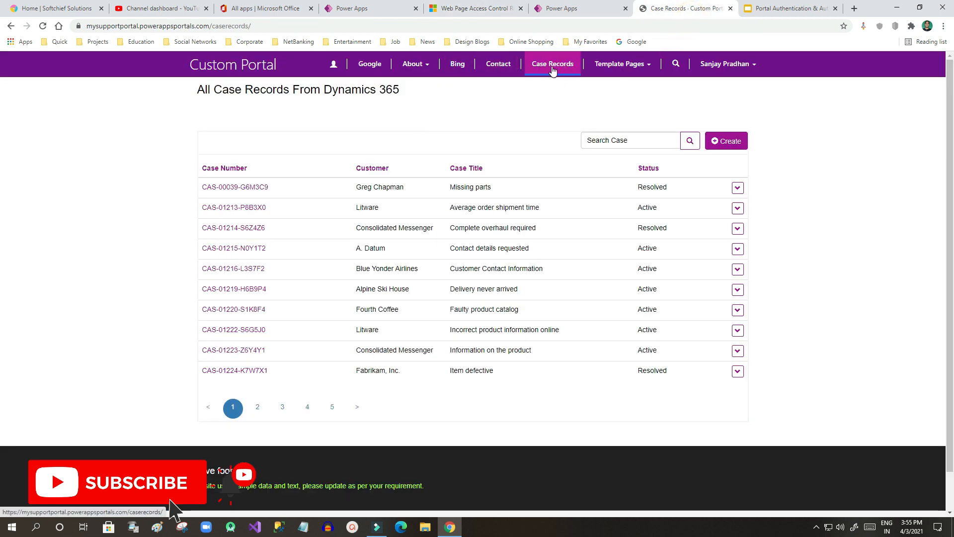
Step: Sync the portal configuration and reload the live Case Records page
left_click(472, 8)
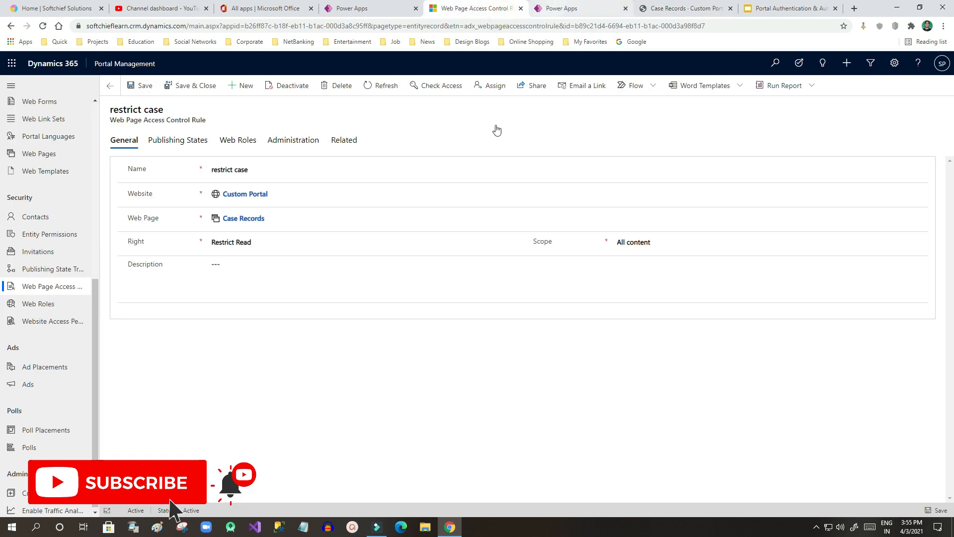
left_click(579, 6)
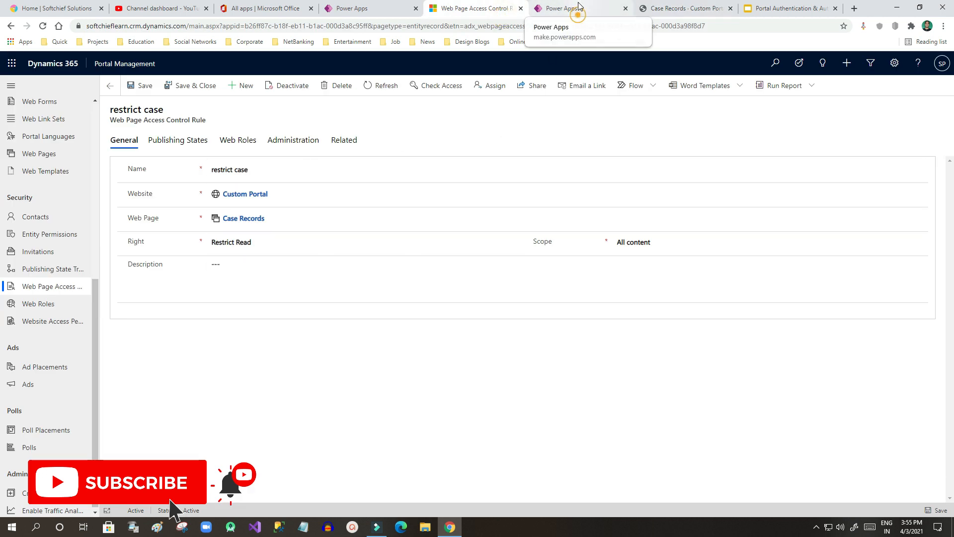
left_click(821, 88)
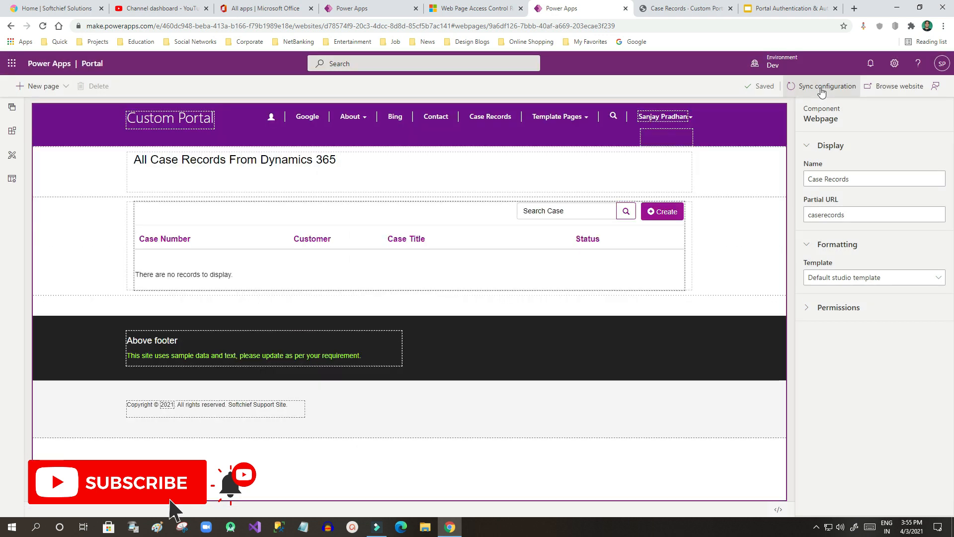
left_click(899, 93)
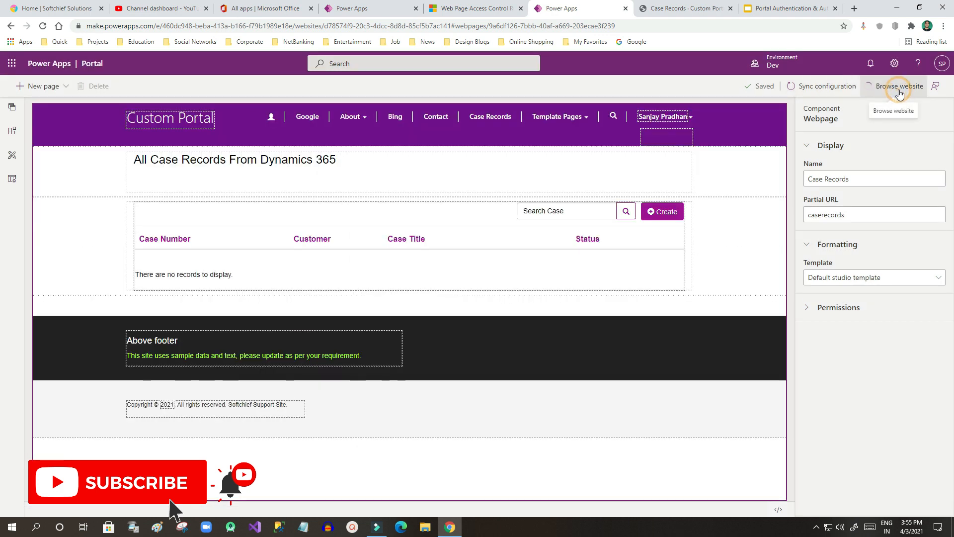
left_click(681, 10)
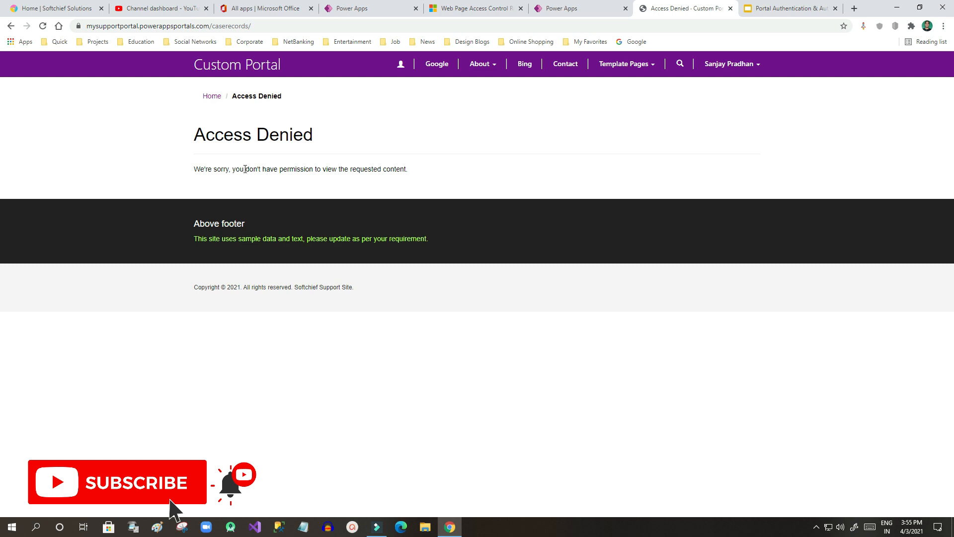
Step: Point out the Access Denied message, then return to the restrict case rule
left_click_drag(211, 135, 335, 139)
left_click(334, 135)
mouse_move(203, 169)
left_mouse_down()
mouse_move(379, 171)
mouse_move(217, 172)
left_mouse_up()
left_click(378, 171)
left_click(216, 173)
left_click(463, 11)
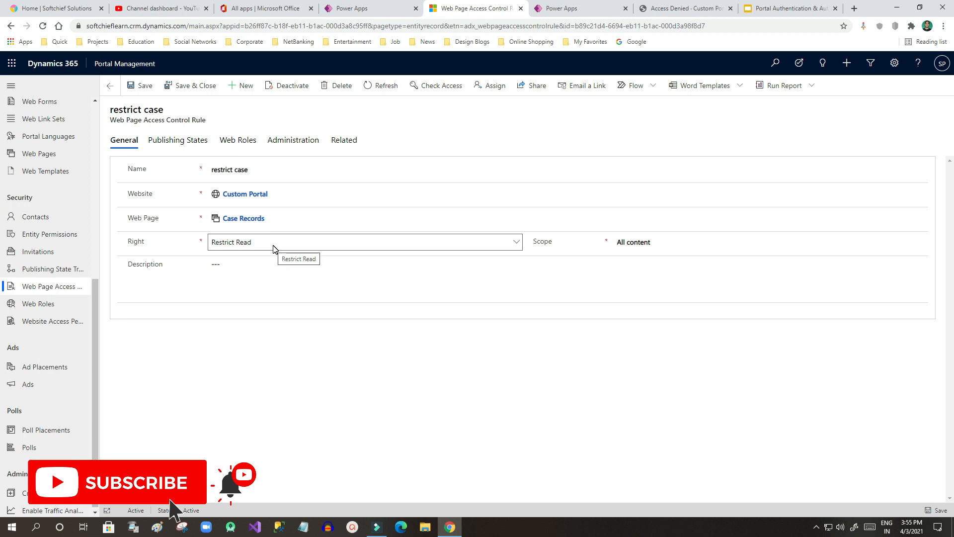
Step: Add the Authenticated Users web role to the restrict case rule, save, and resync the portal
left_click(246, 144)
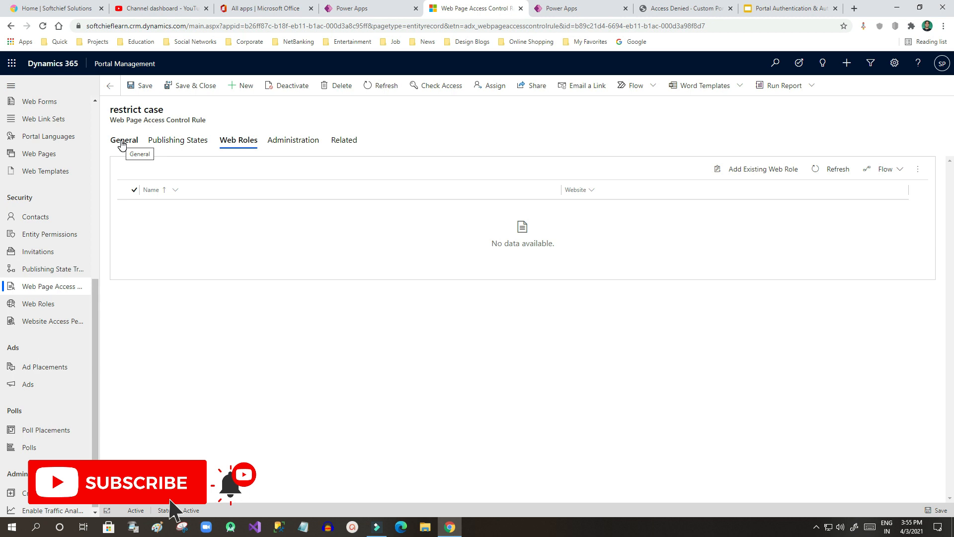
left_click(751, 172)
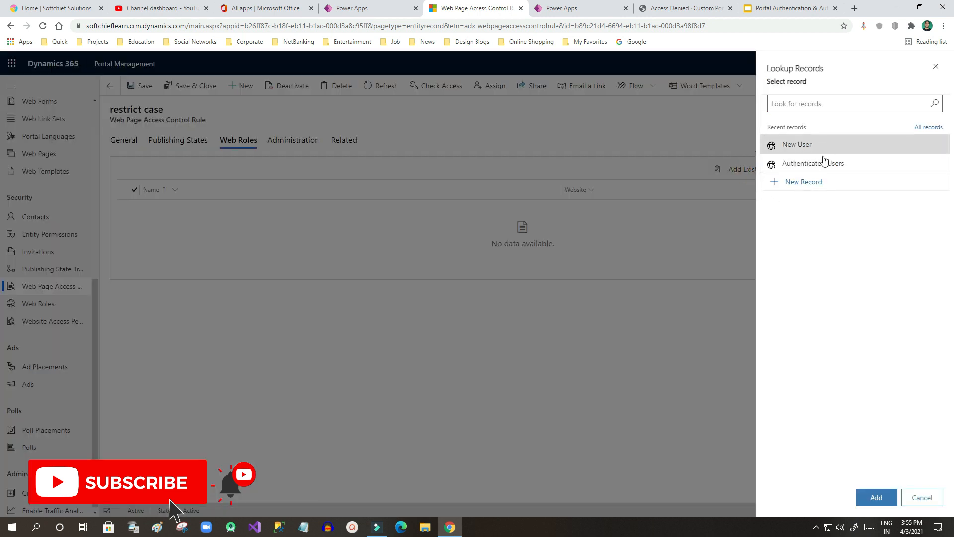
left_click(809, 165)
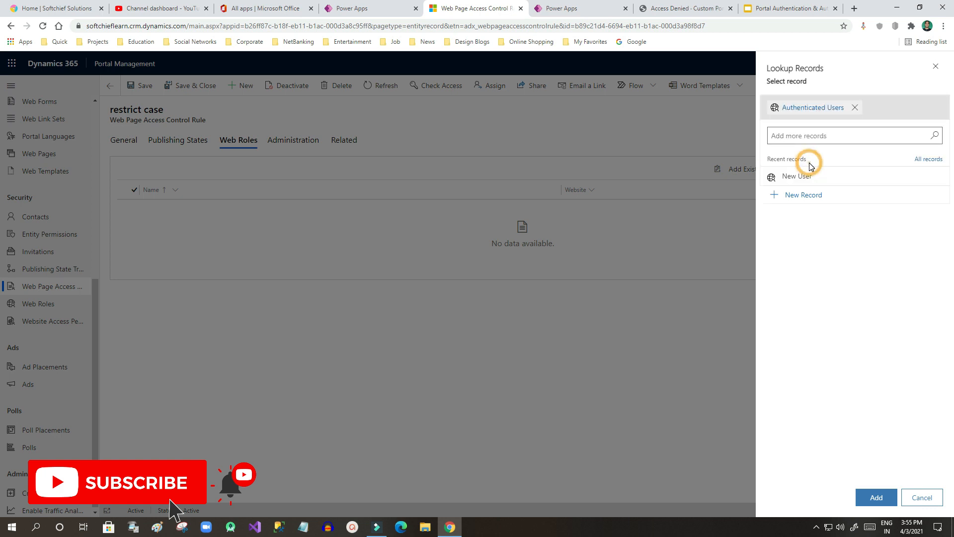
left_click(879, 495)
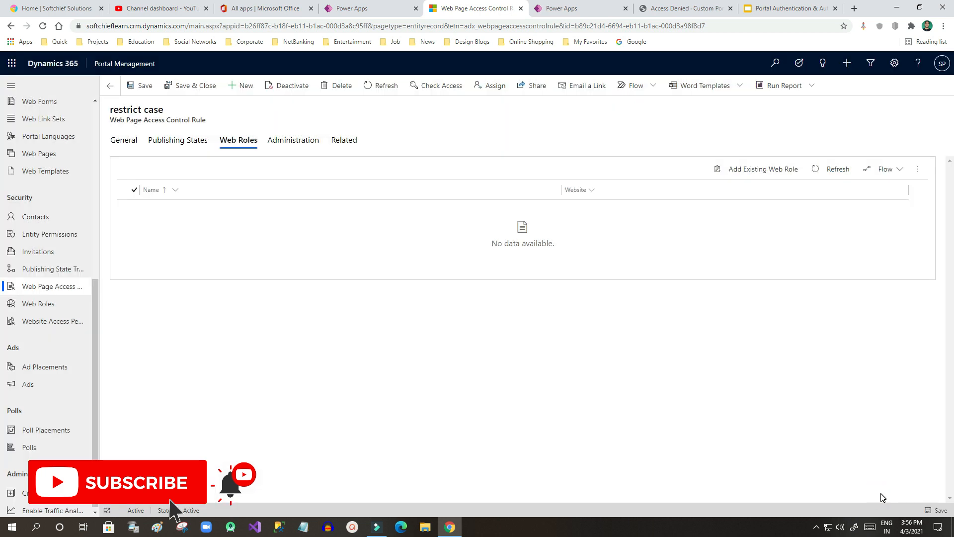
left_click(137, 85)
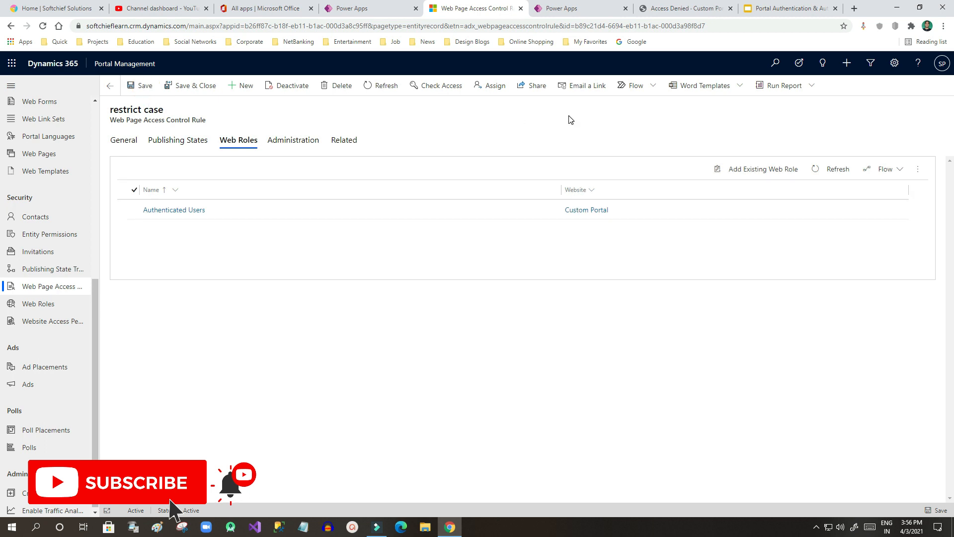
left_click(576, 9)
left_click(806, 91)
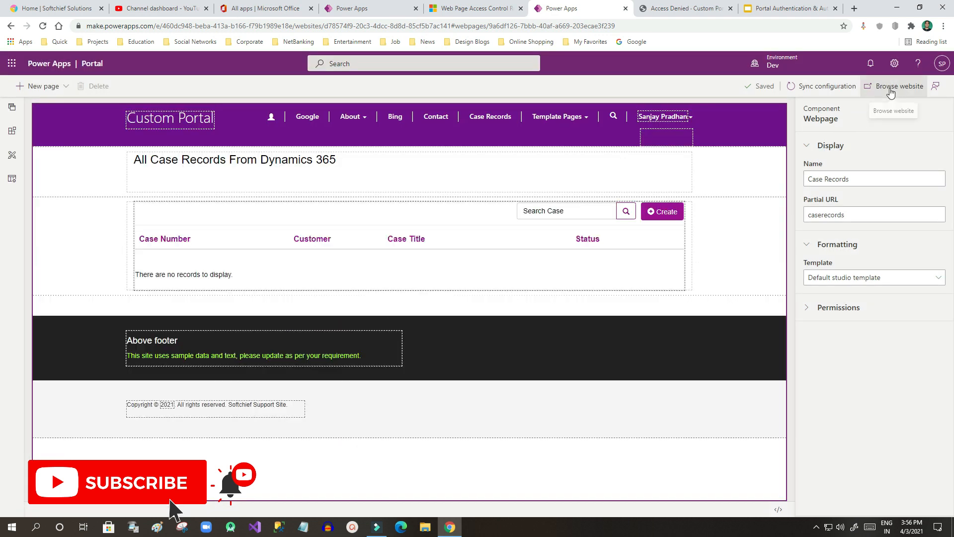
Step: Refresh the live Case Records portal page and confirm the case list is visible again
left_click(890, 89)
left_click(684, 8)
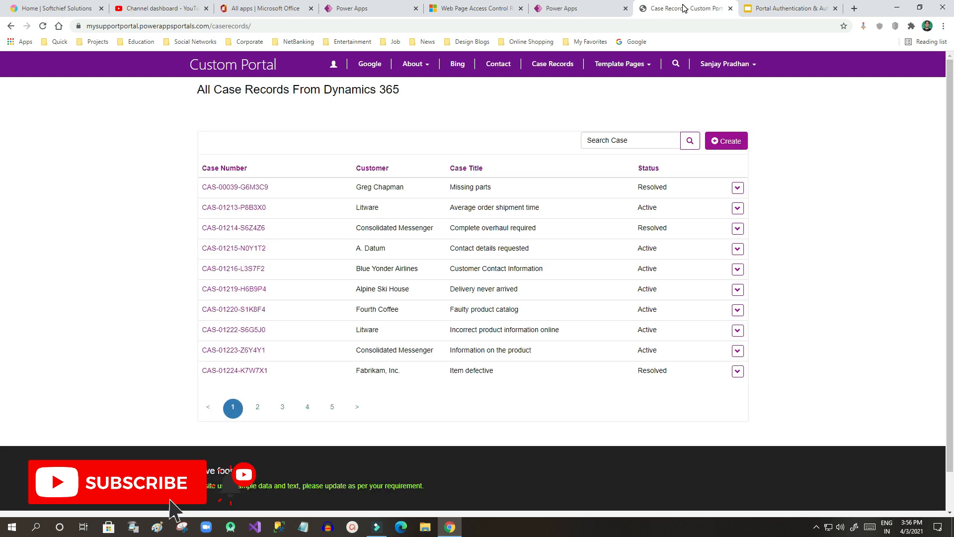
left_click(804, 144)
left_click_drag(242, 90, 406, 93)
left_click(405, 92)
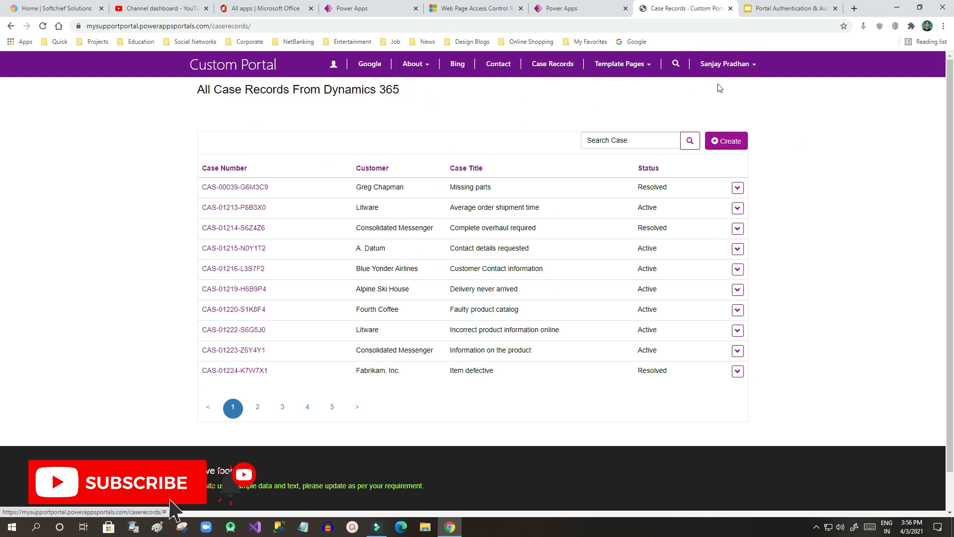
Step: Review the restrict case rule's General details, linked Web Roles and related records
left_click(580, 8)
left_click(472, 9)
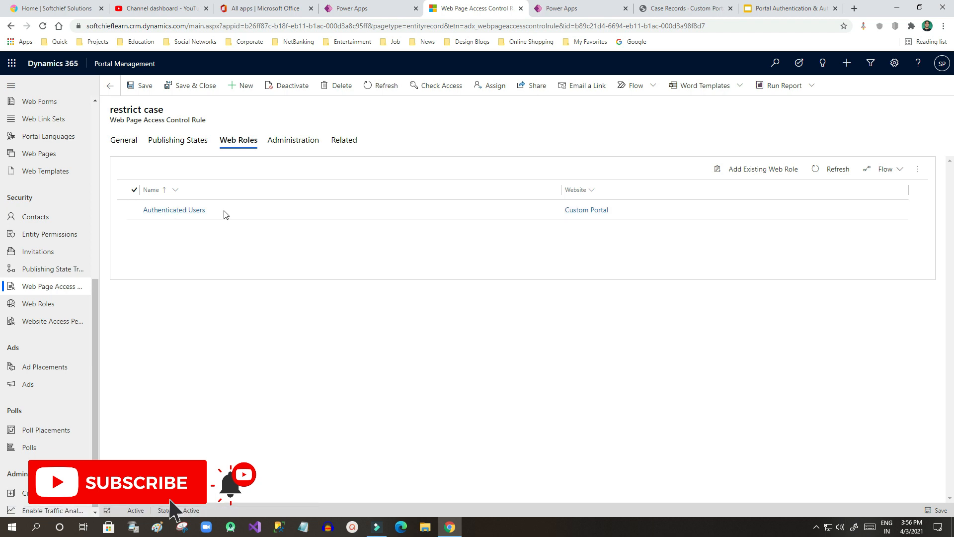
left_click(128, 144)
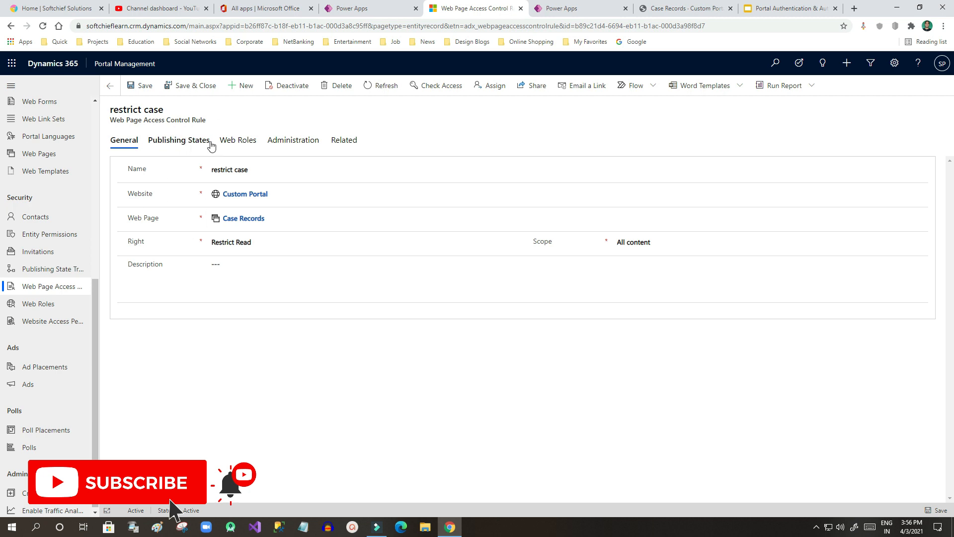
left_click(244, 142)
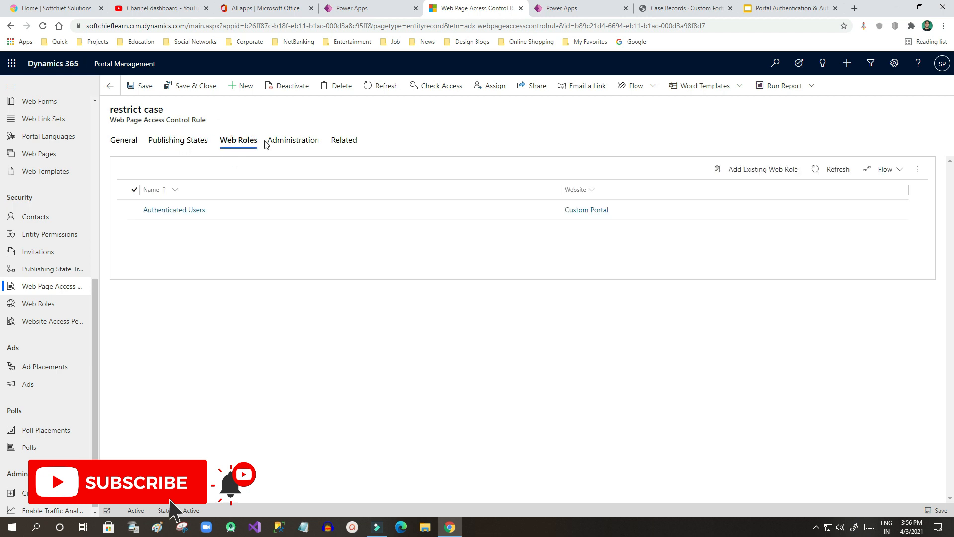
left_click(345, 140)
left_click(125, 144)
Step: Step through the Portal Authentication and Manage Authentication slides to reach Manage Authorization
left_click(795, 9)
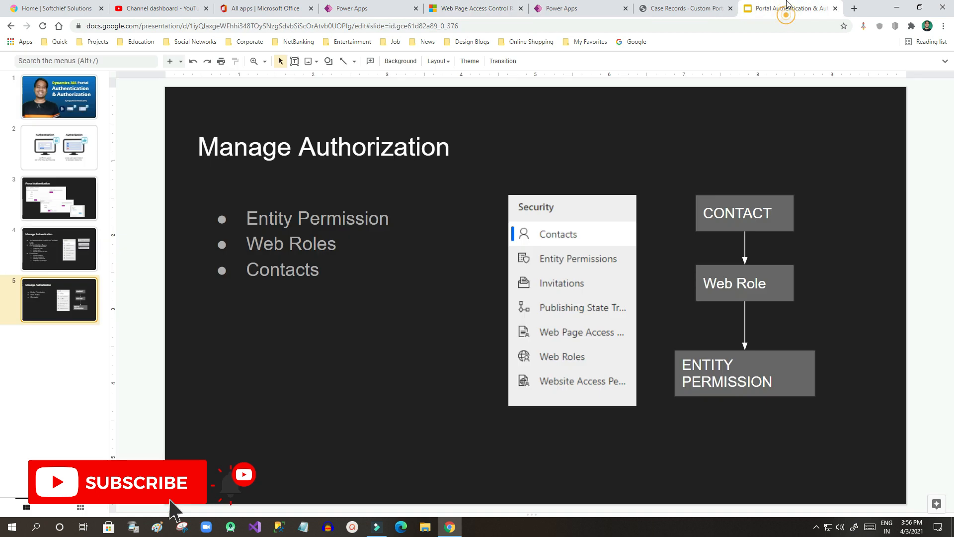
left_click(71, 217)
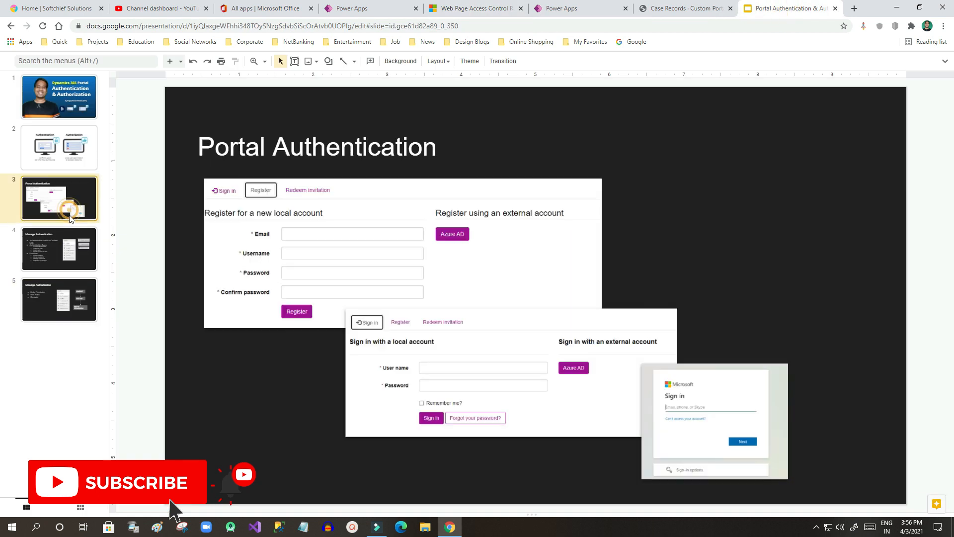
left_click(69, 253)
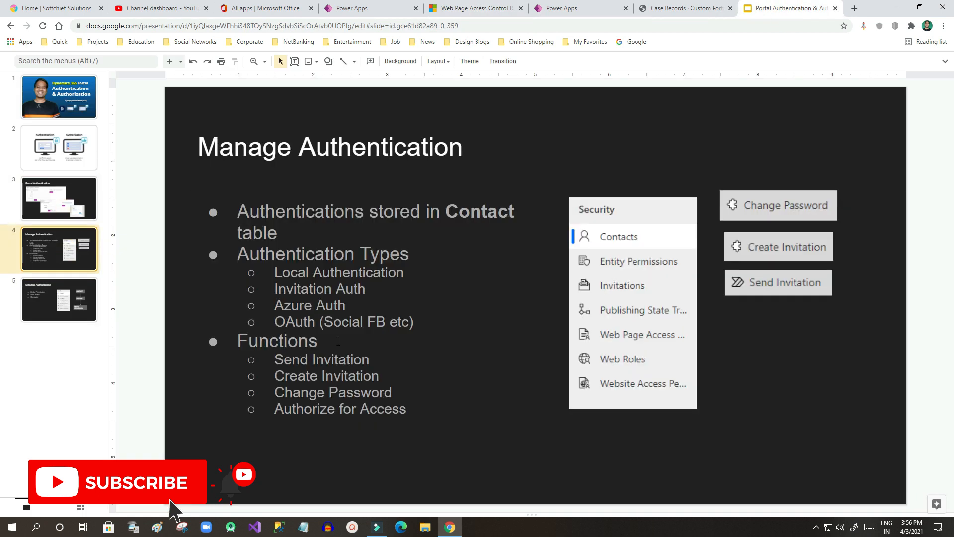
left_click(51, 308)
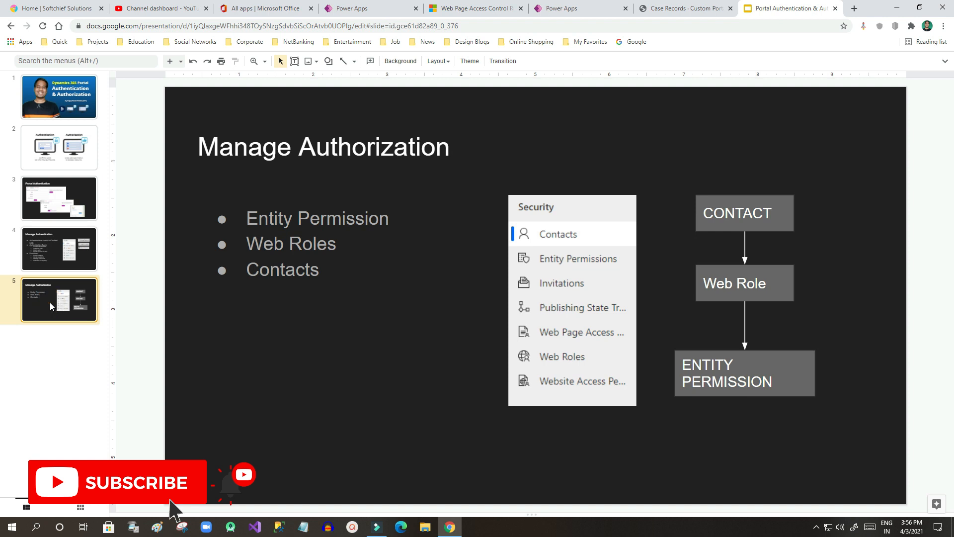